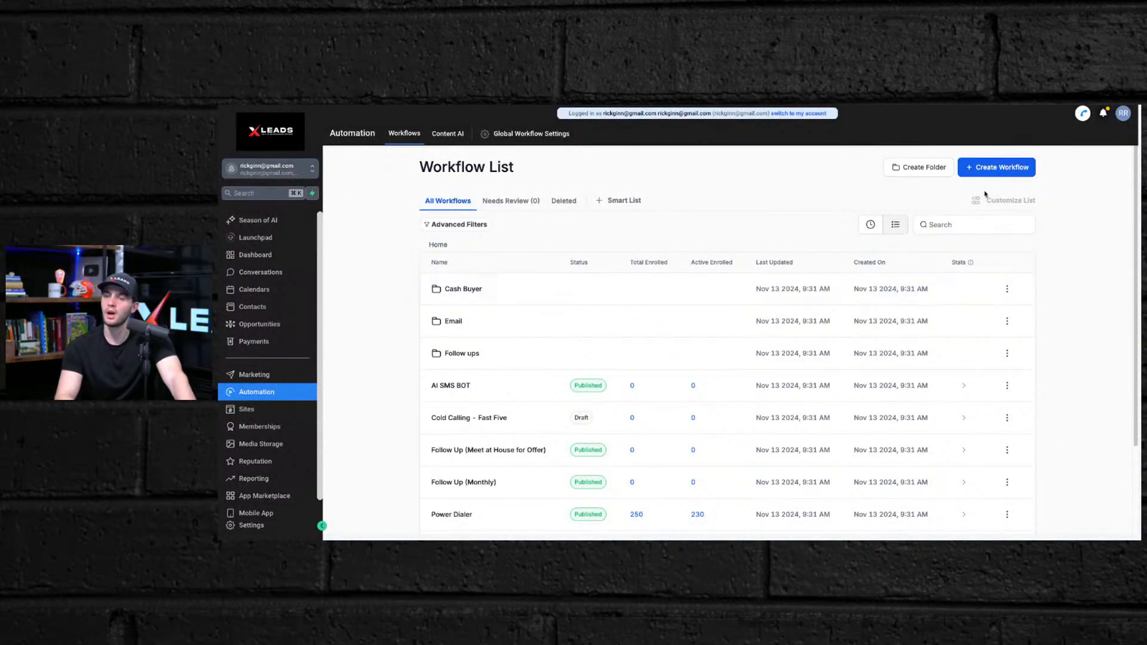
Create a workflow from scratch and choose Number Validation as its trigger.
left_click(995, 169)
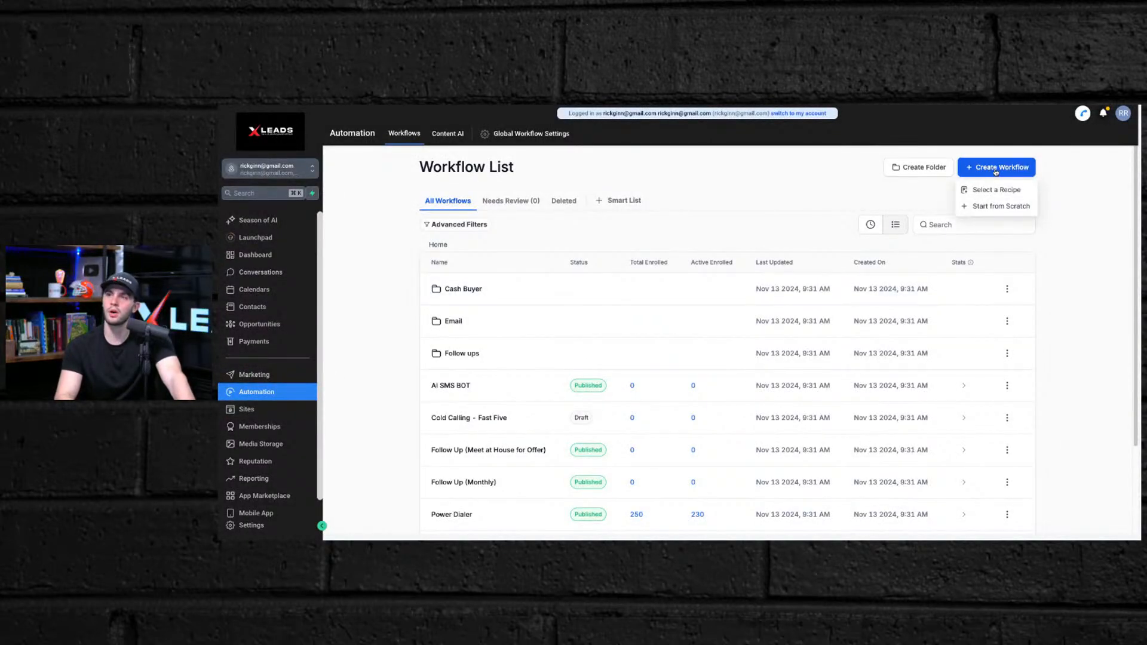
left_click(984, 206)
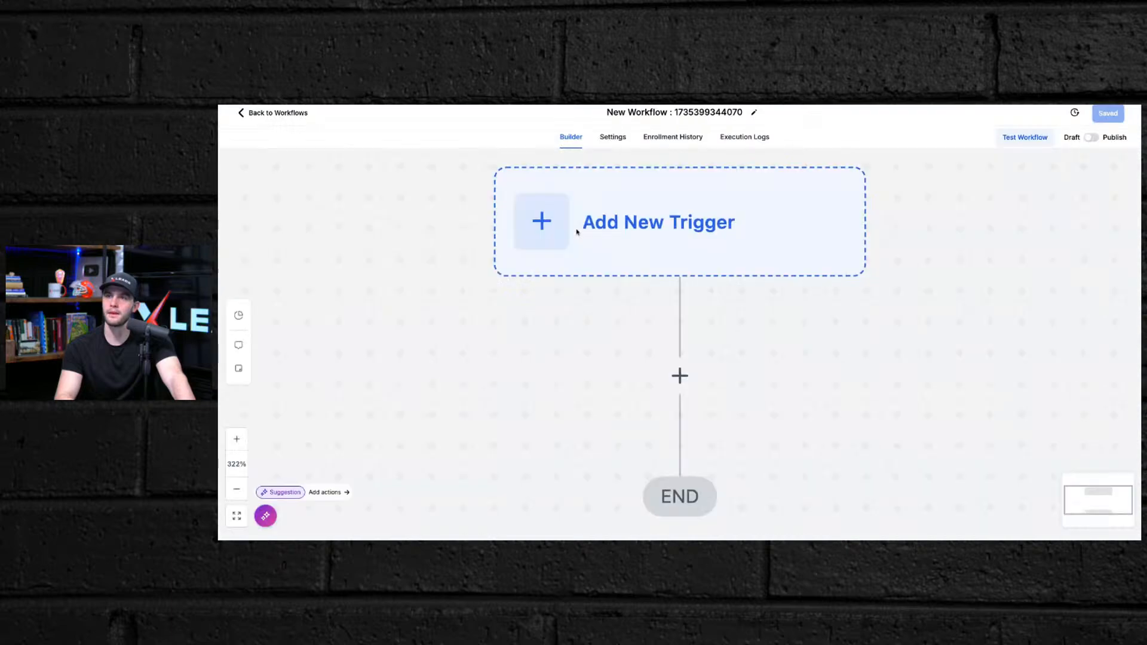
left_click(670, 178)
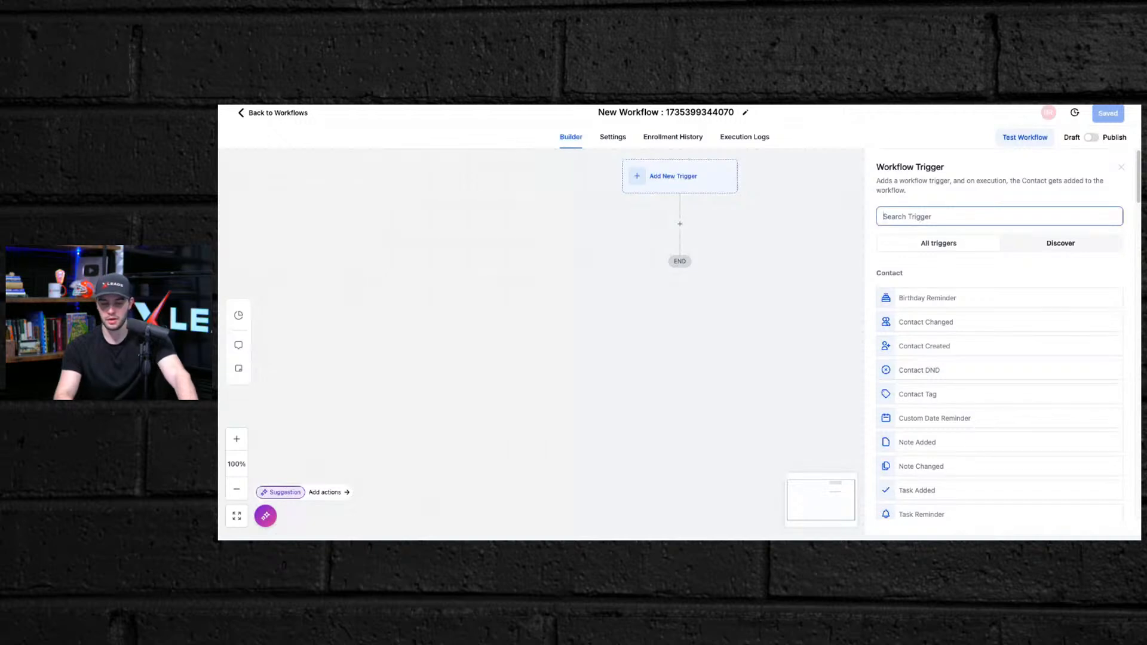
type("val")
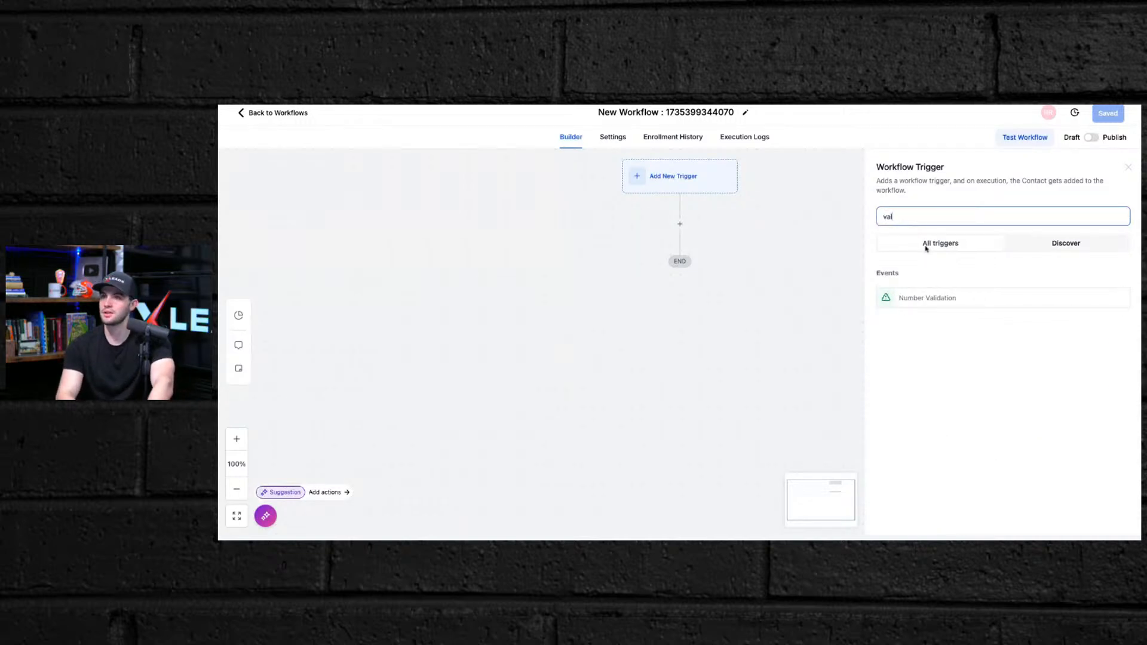
left_click(935, 298)
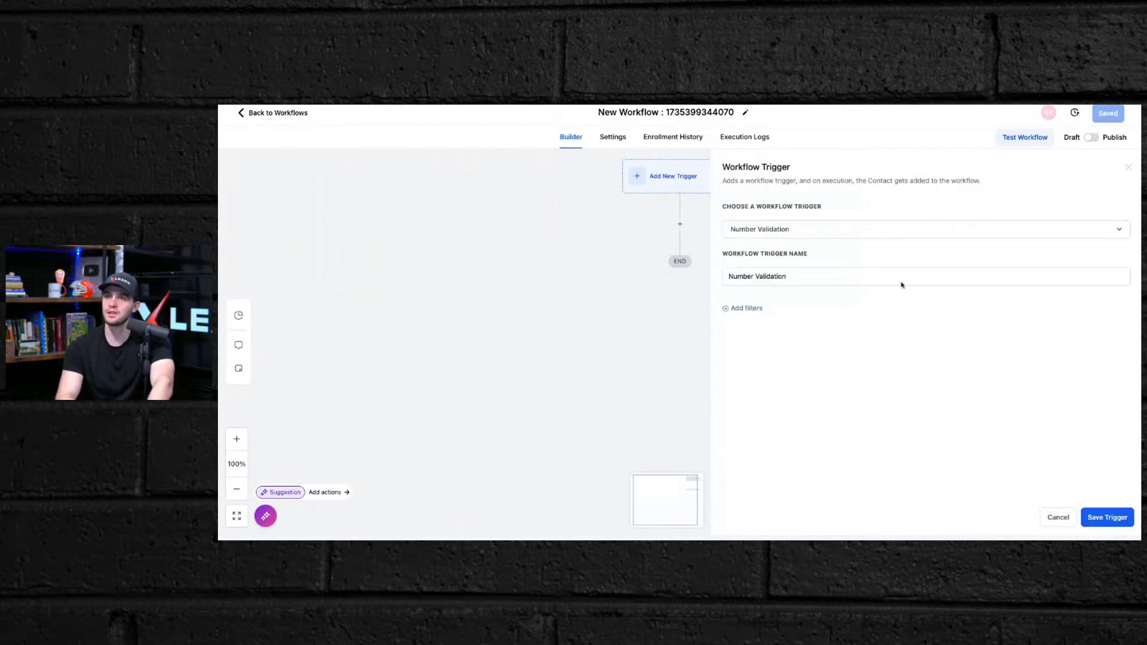
left_click(812, 238)
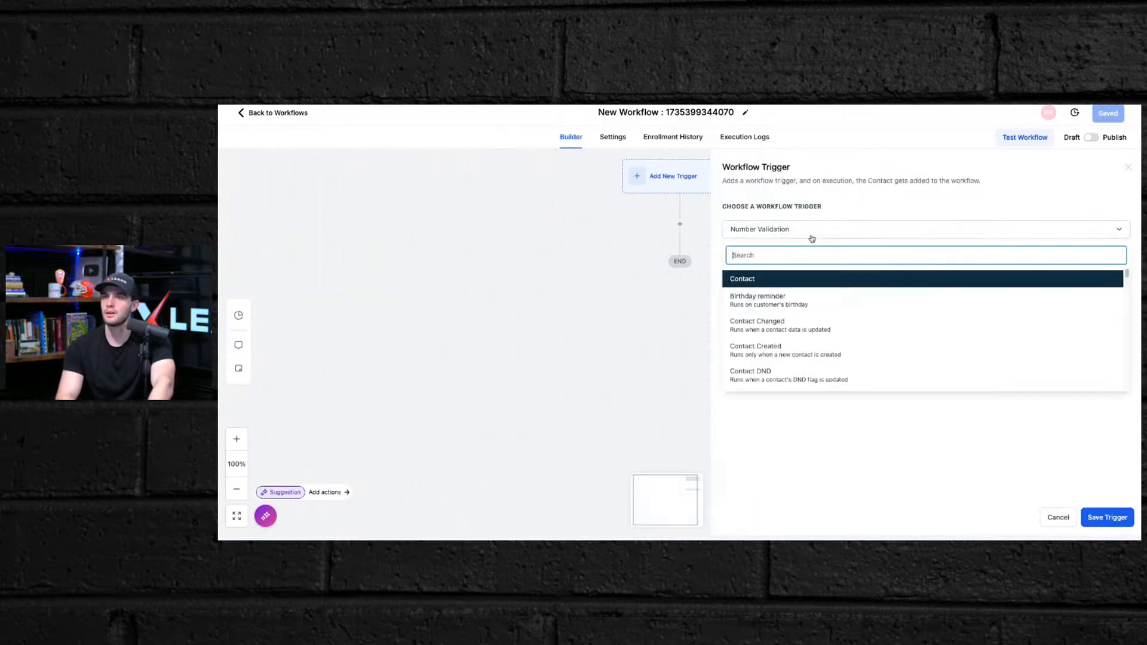
left_click(750, 441)
left_click(778, 280)
left_click(780, 349)
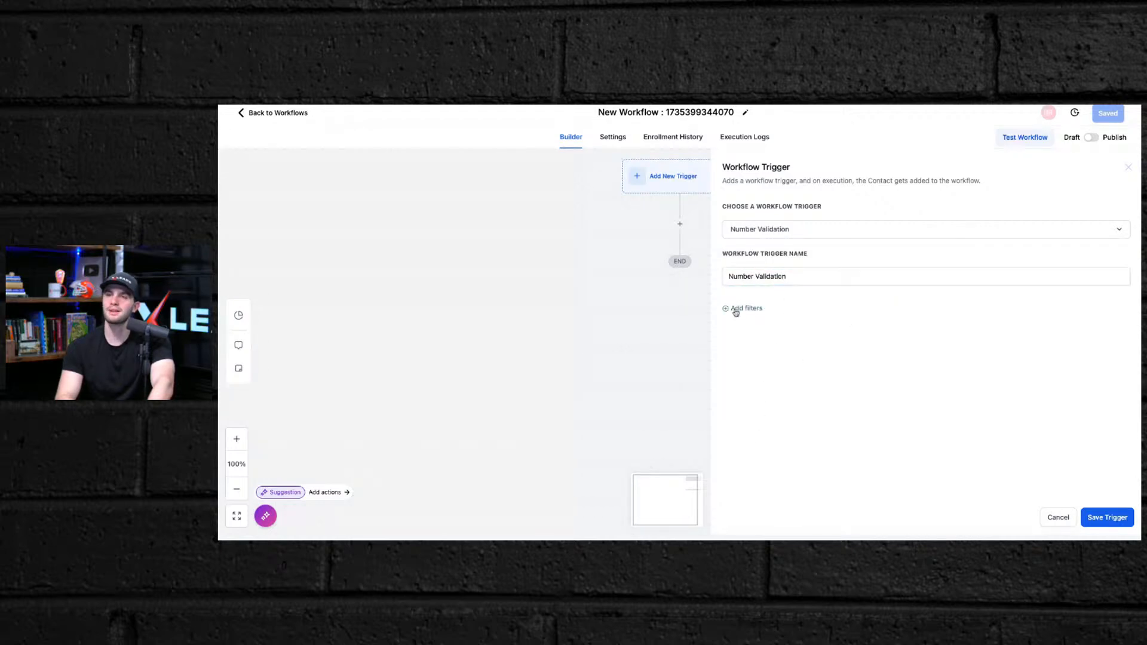
Add a "Number is" filter to the trigger with the values Not Valid and SMS Incapable.
left_click(735, 310)
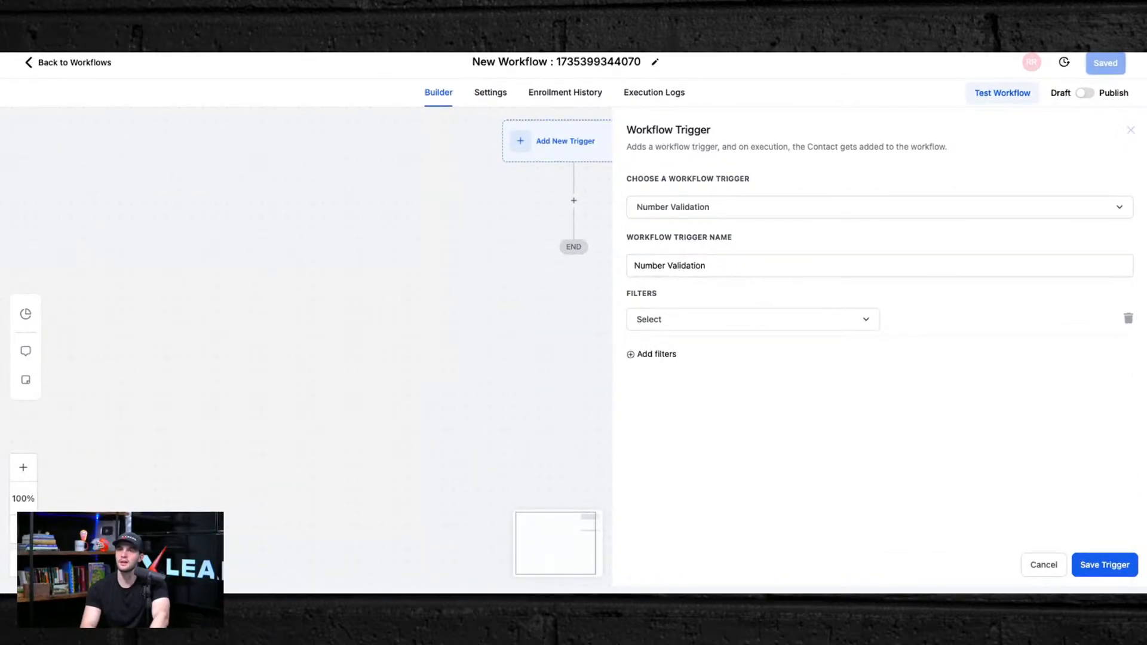
left_click(656, 326)
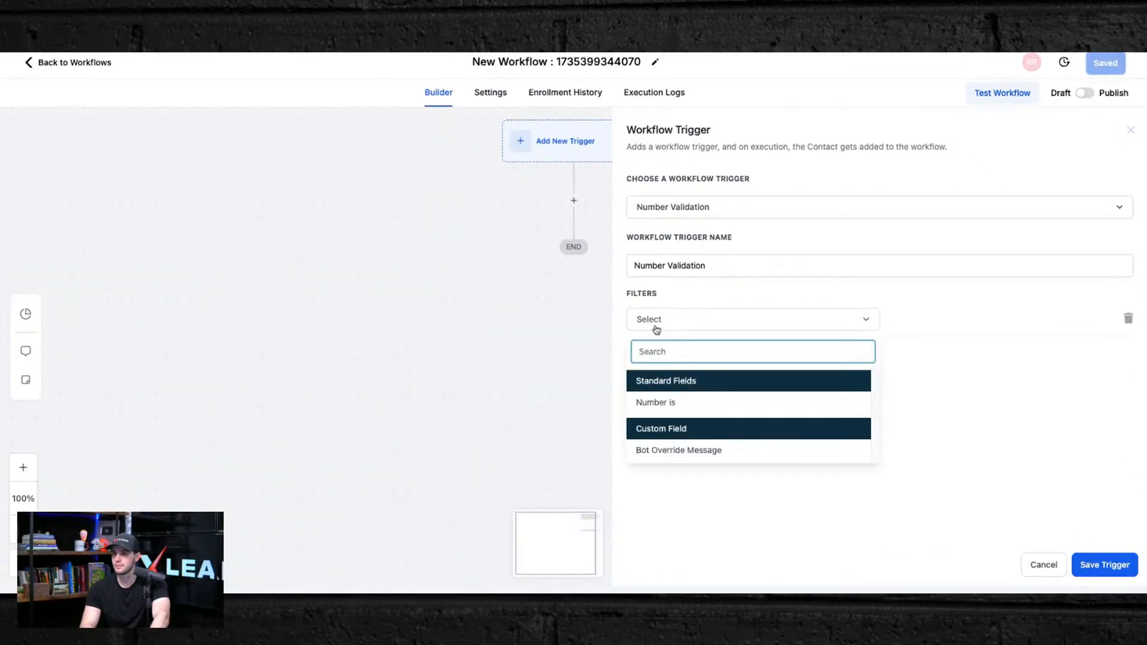
left_click(664, 403)
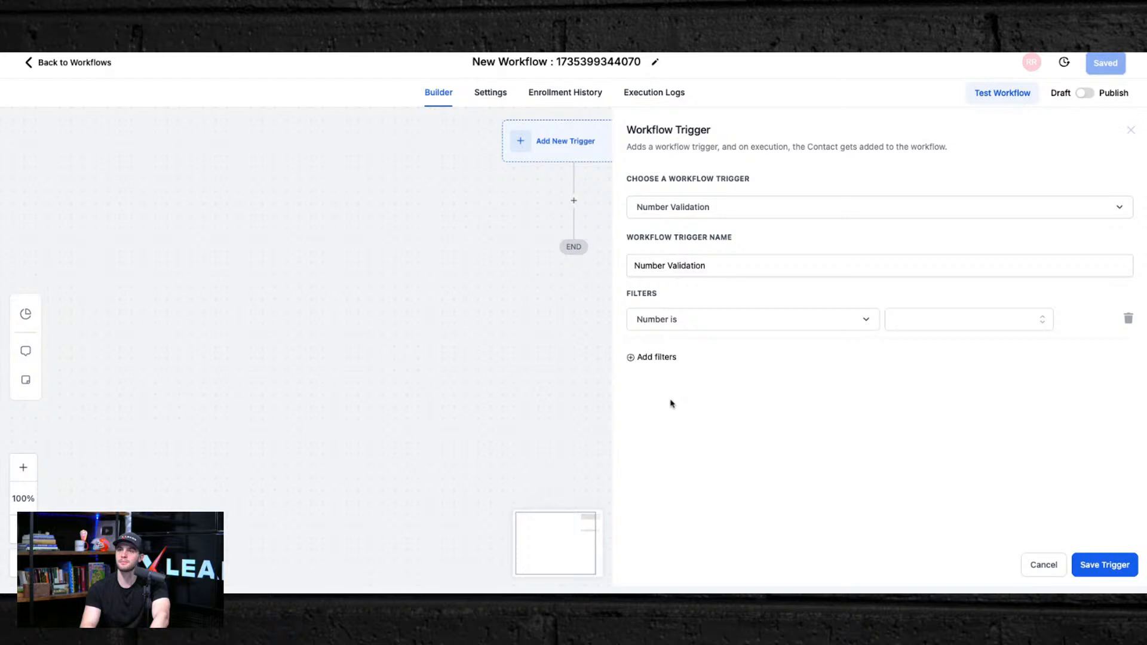
left_click(944, 326)
left_click(923, 375)
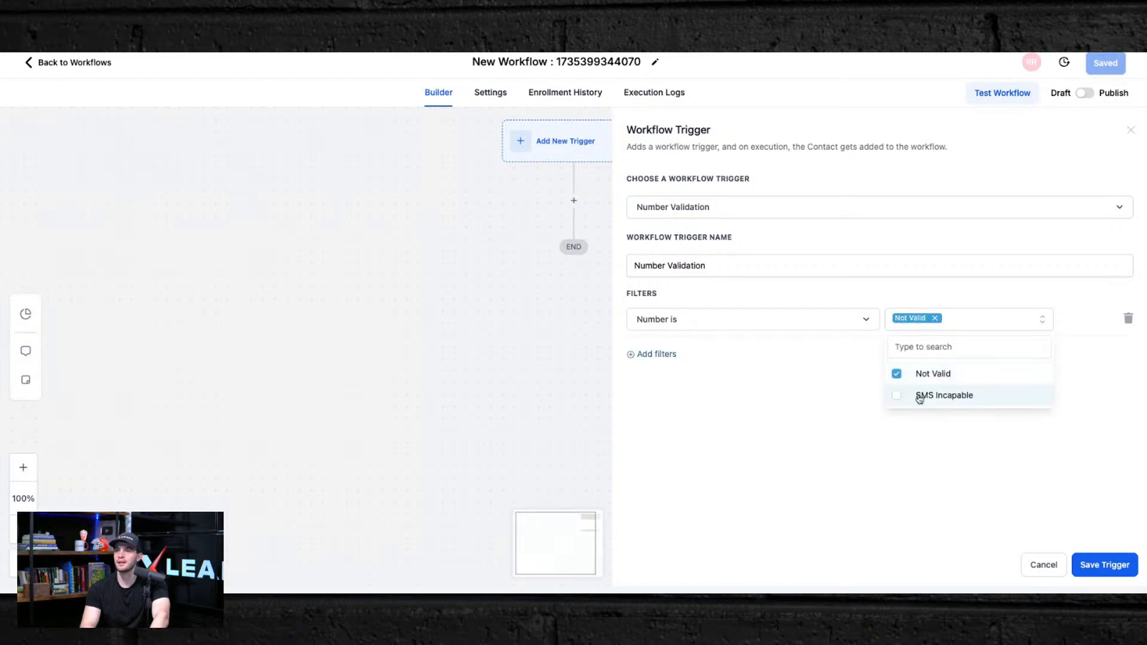
left_click(918, 397)
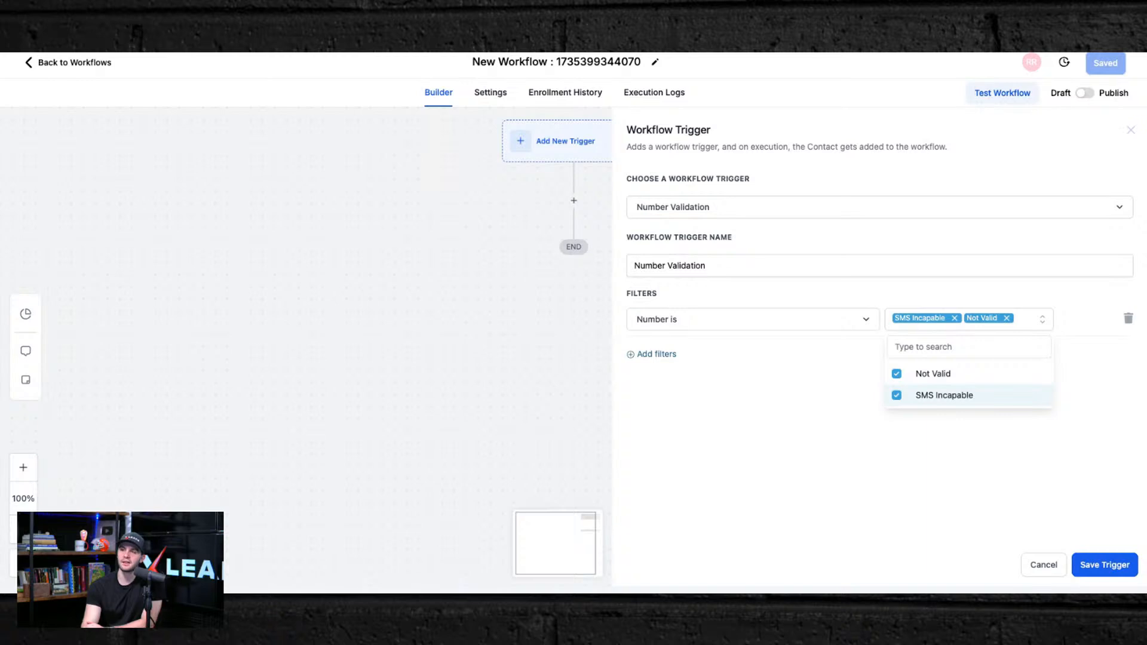
left_click(822, 455)
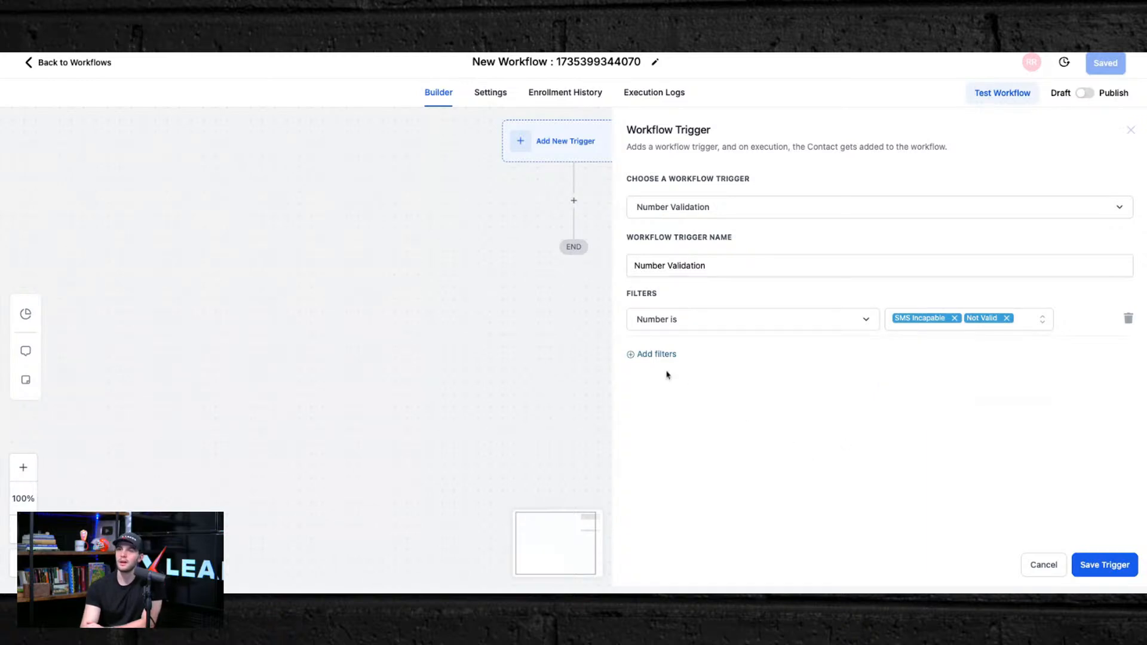
left_click(641, 356)
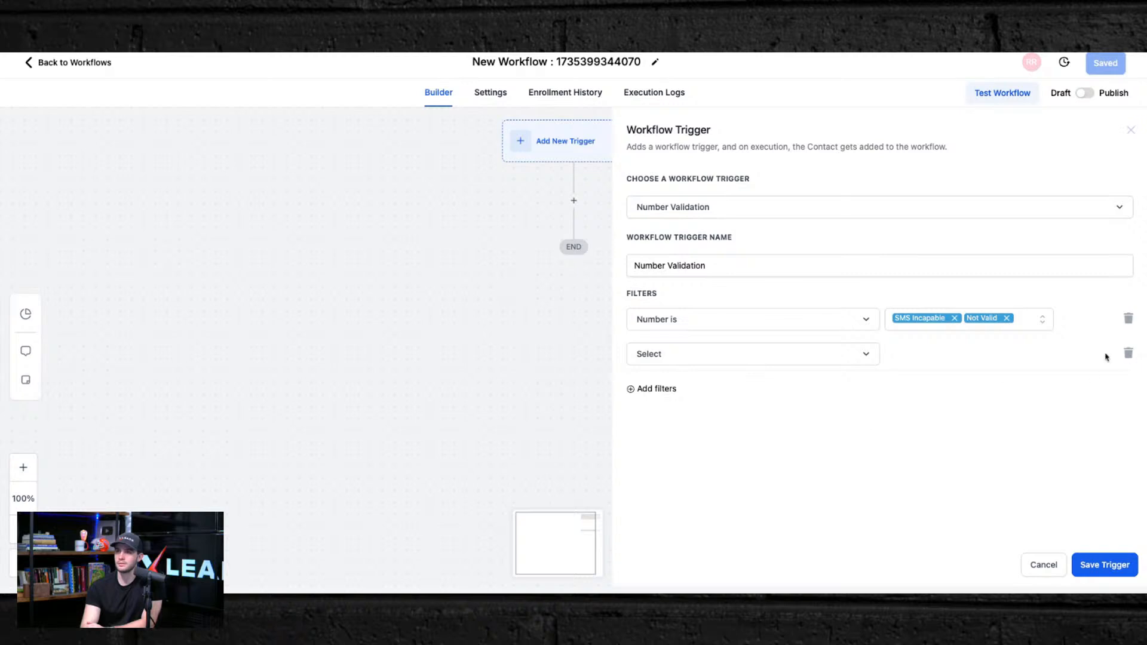
left_click(1127, 357)
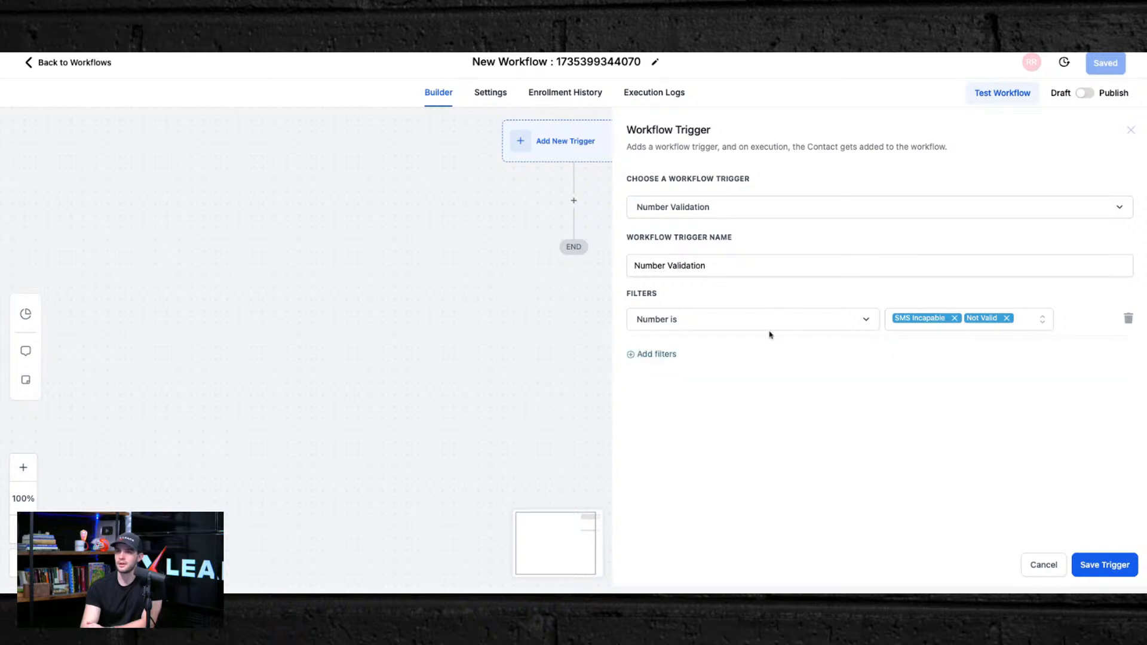
left_click(648, 357)
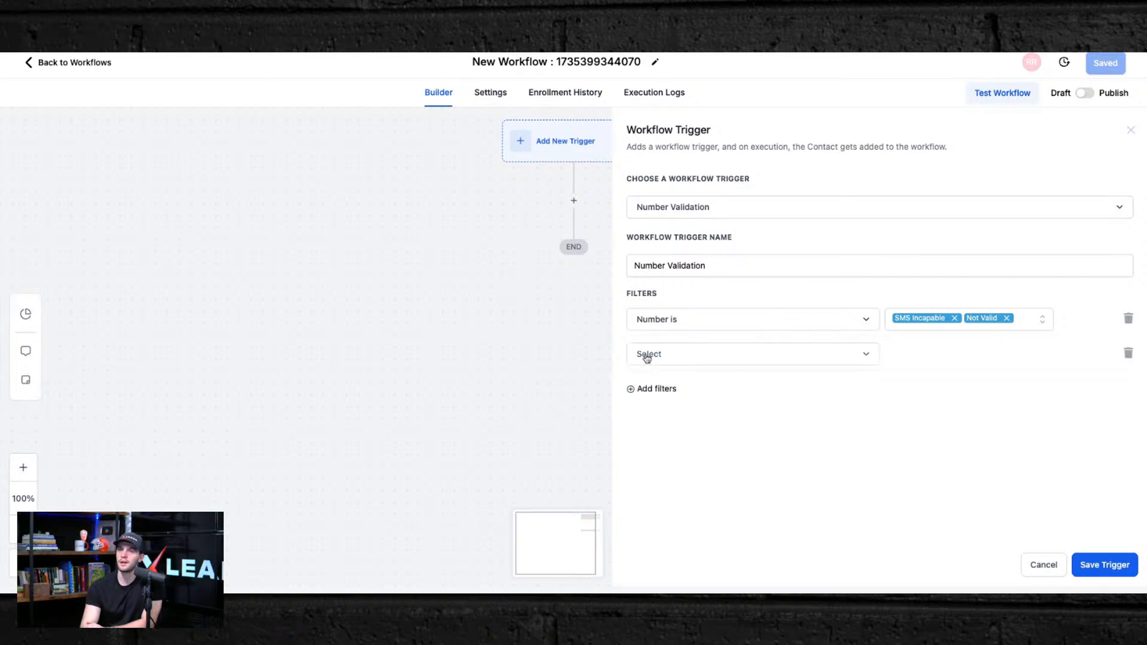
left_click(1126, 355)
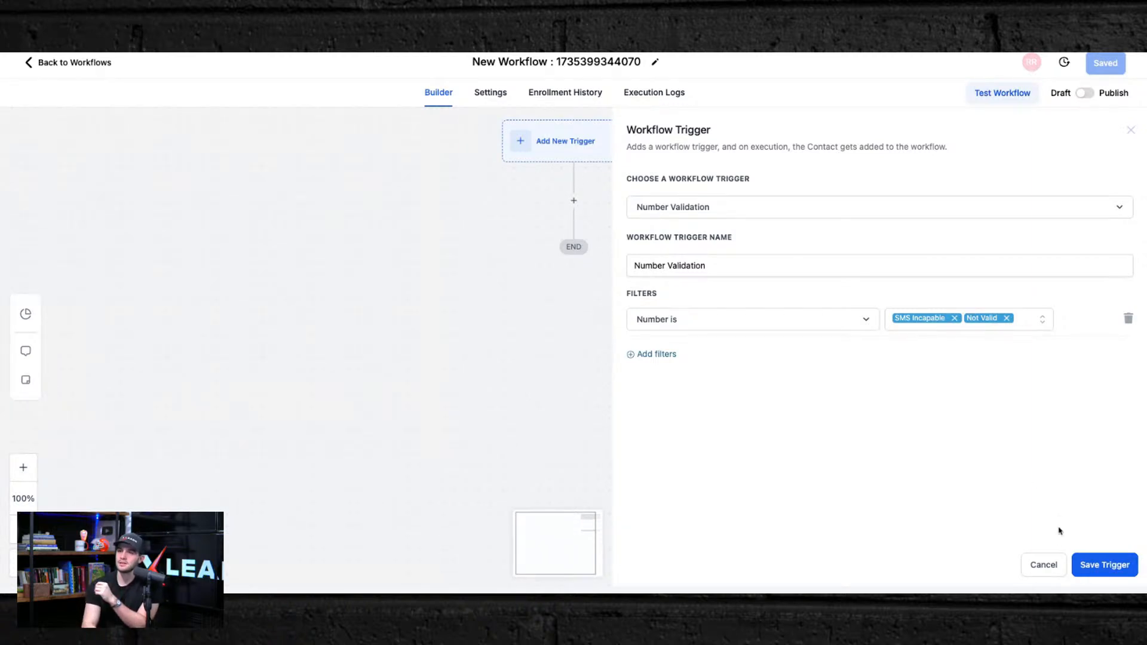
Save the trigger and add an Enable/Disable DND action below it.
left_click(1100, 567)
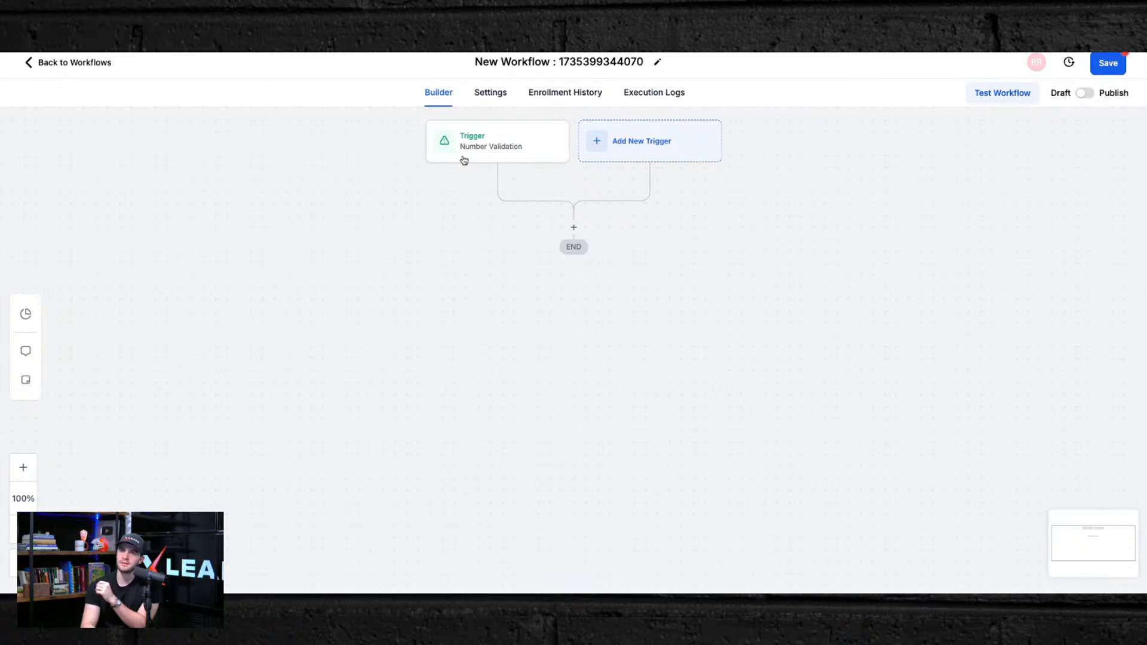
left_click(574, 227)
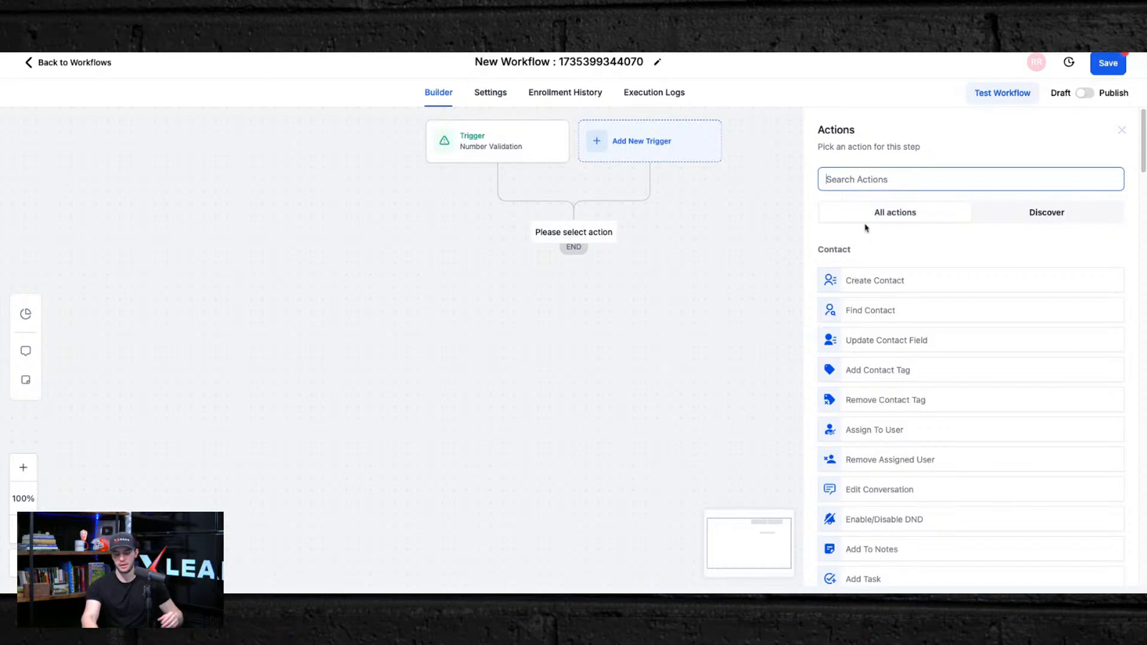
type("dnd")
left_click(857, 279)
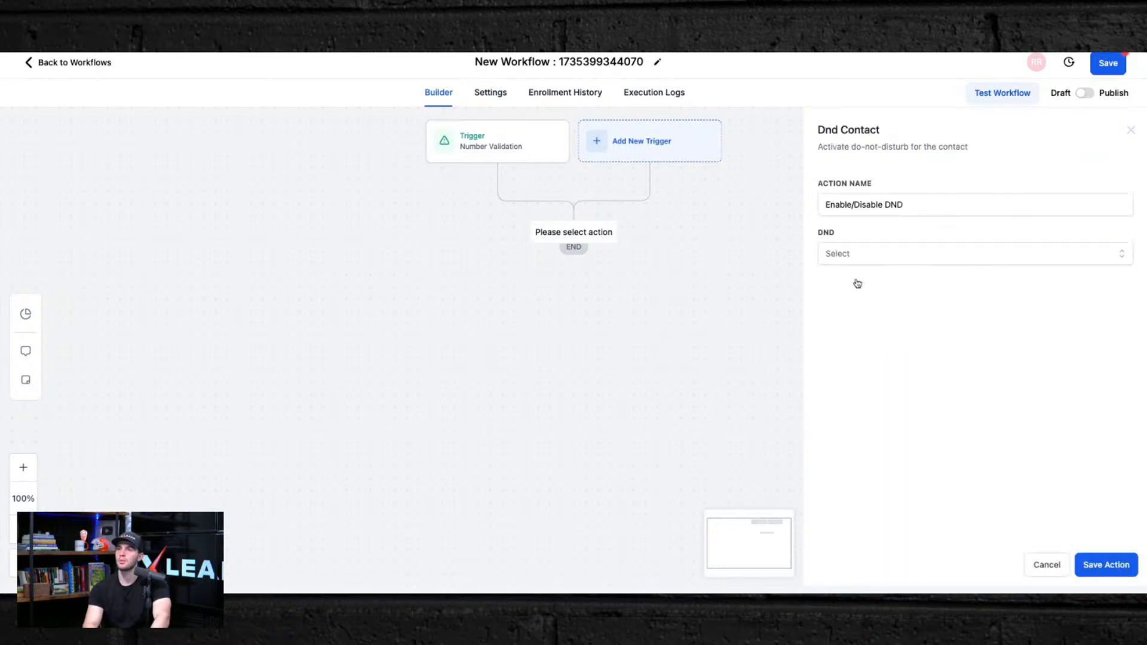
Set the action to "Disable DND for specific channels" for Call and SMS, and save it.
left_click(862, 262)
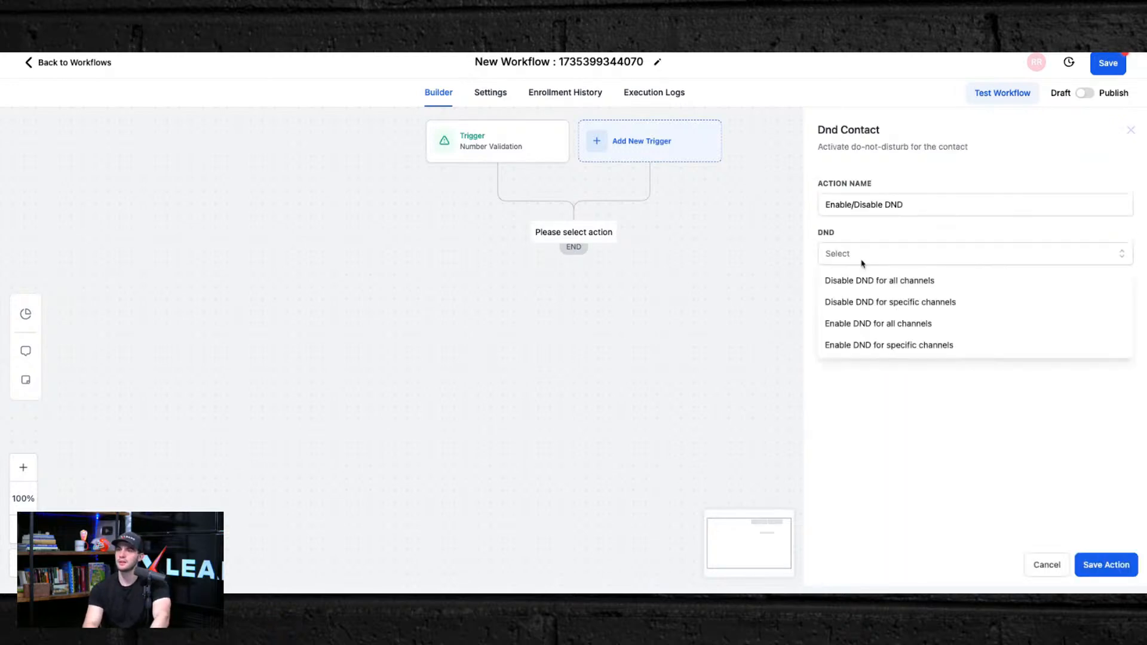
left_click(856, 303)
left_click(855, 304)
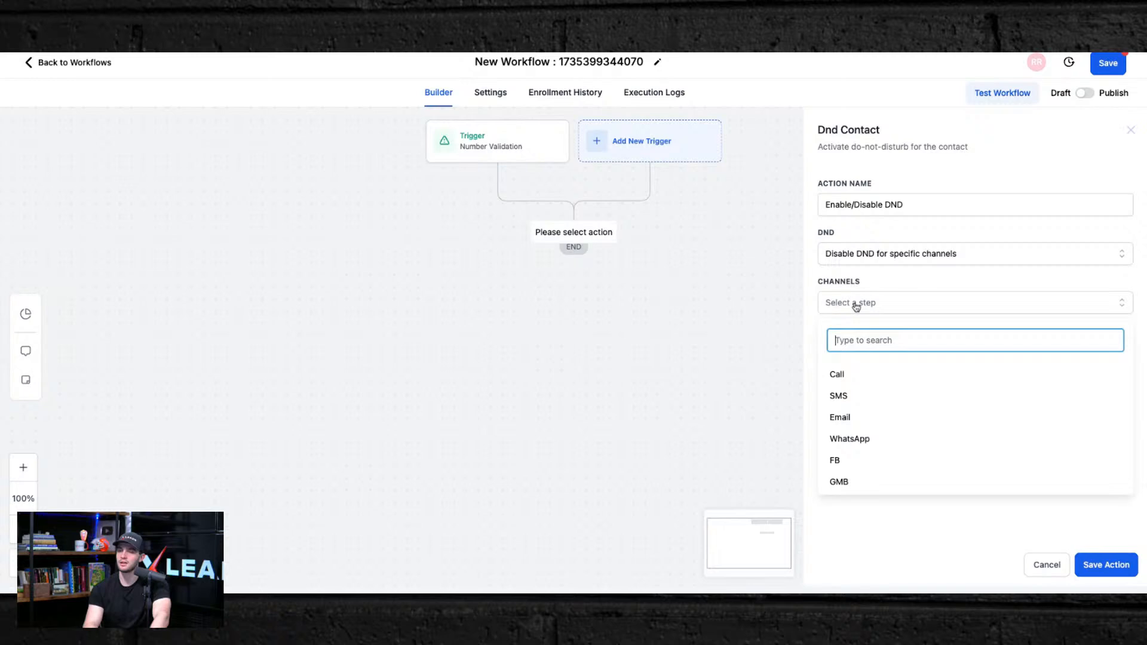
left_click(856, 374)
left_click(847, 407)
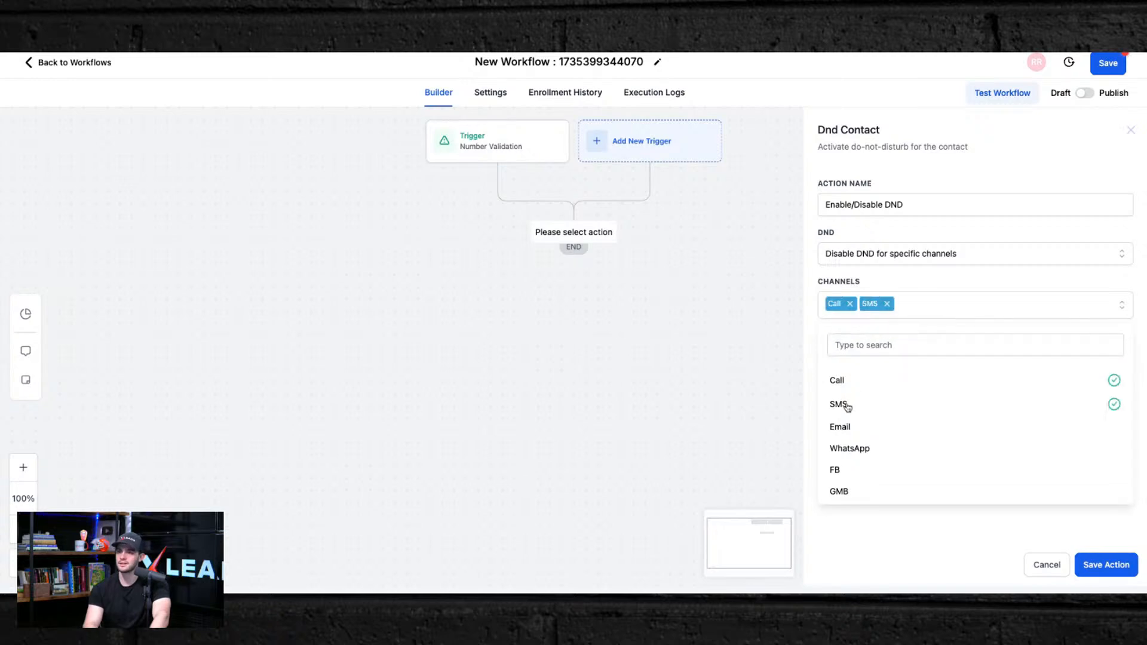
left_click(1101, 559)
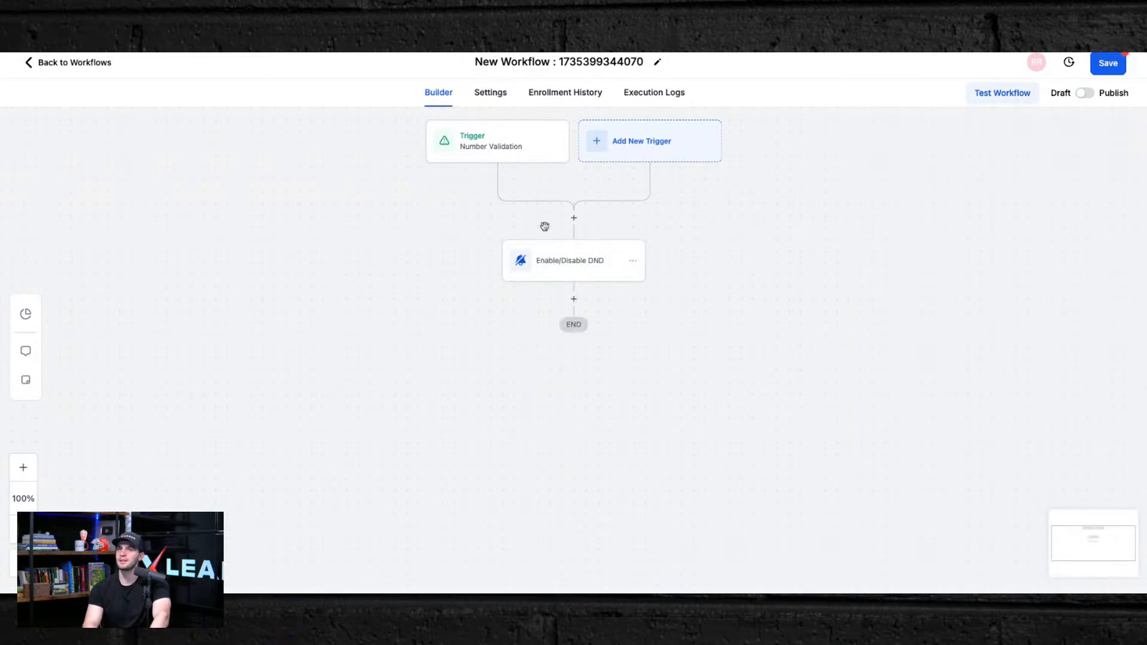
Rename the workflow "Twilio Automation" and save the reopened DND action.
left_click(494, 145)
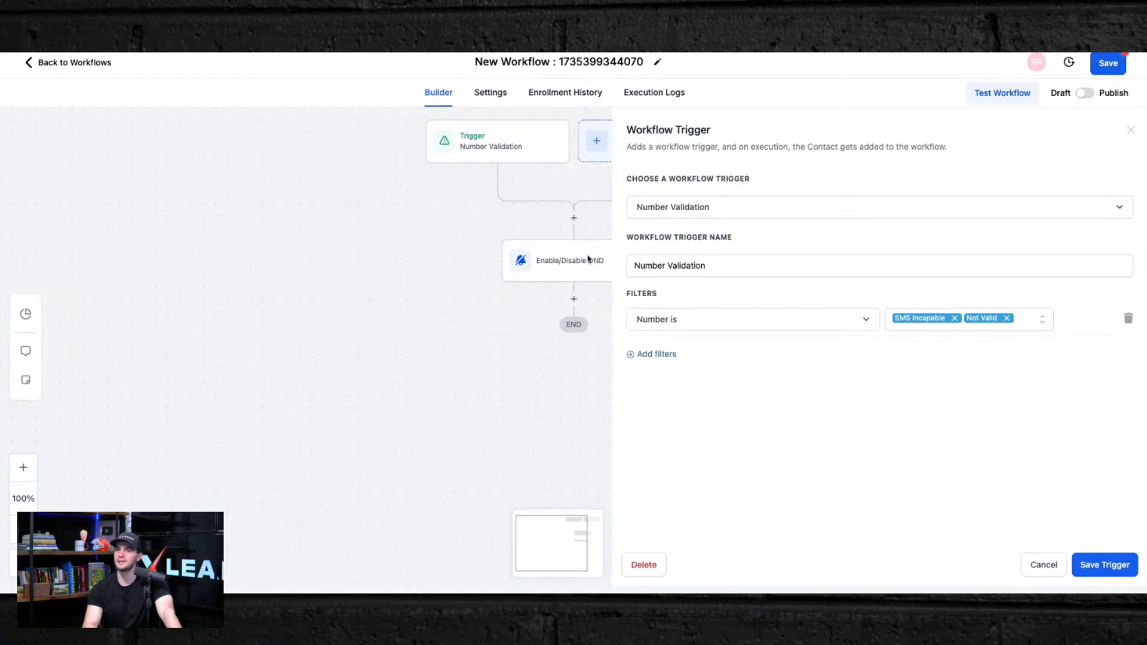
left_click(552, 261)
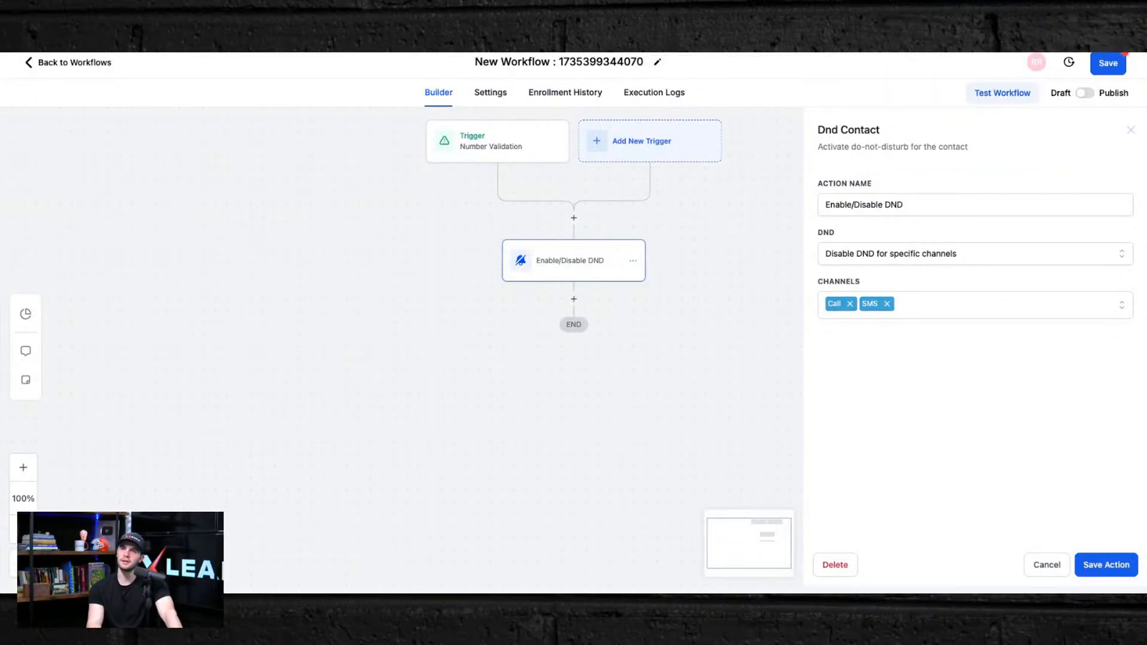
left_click(550, 67)
key("super+a")
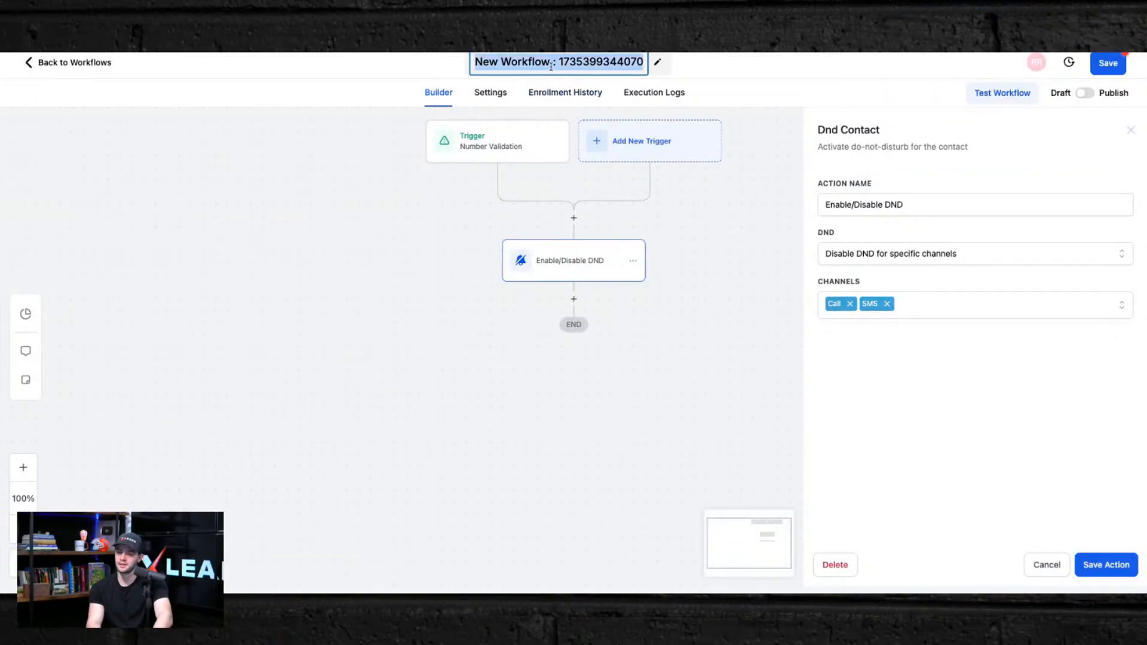
type("Twilio ")
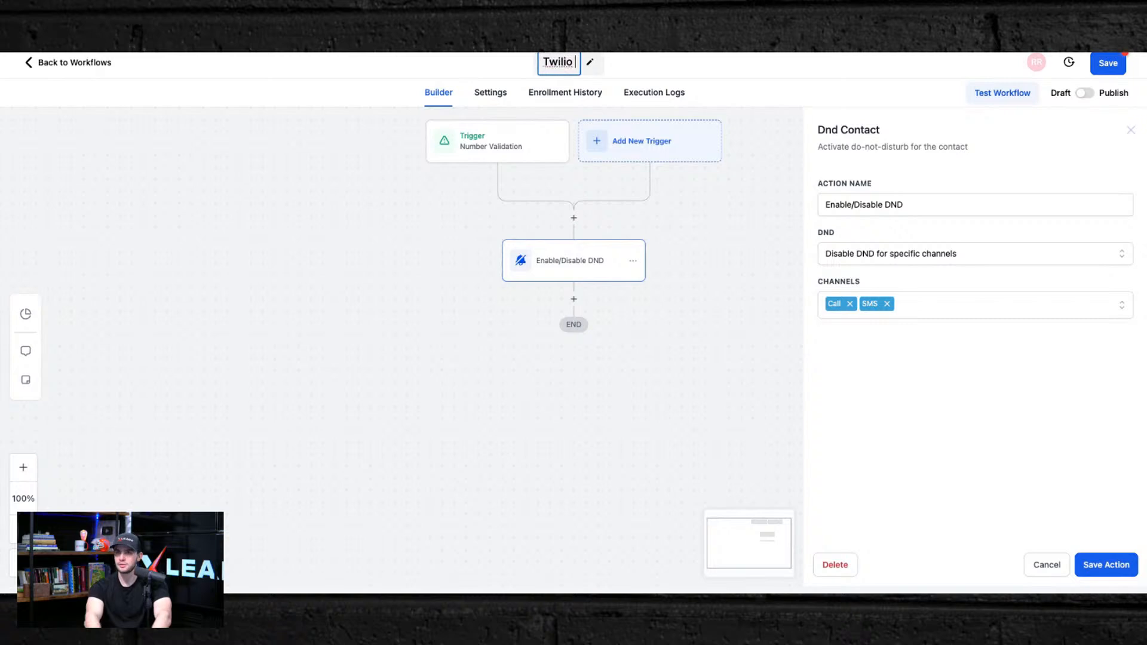
type("Automationm")
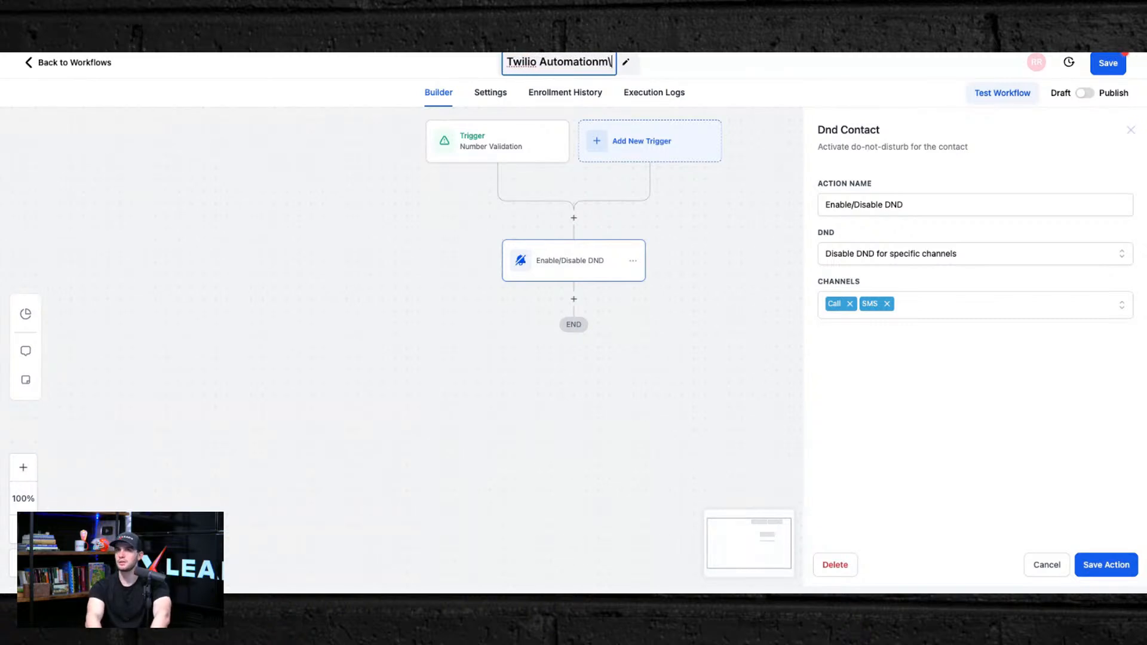
type("\\")
key("BackSpace")
key("BackSpace")
key("Return")
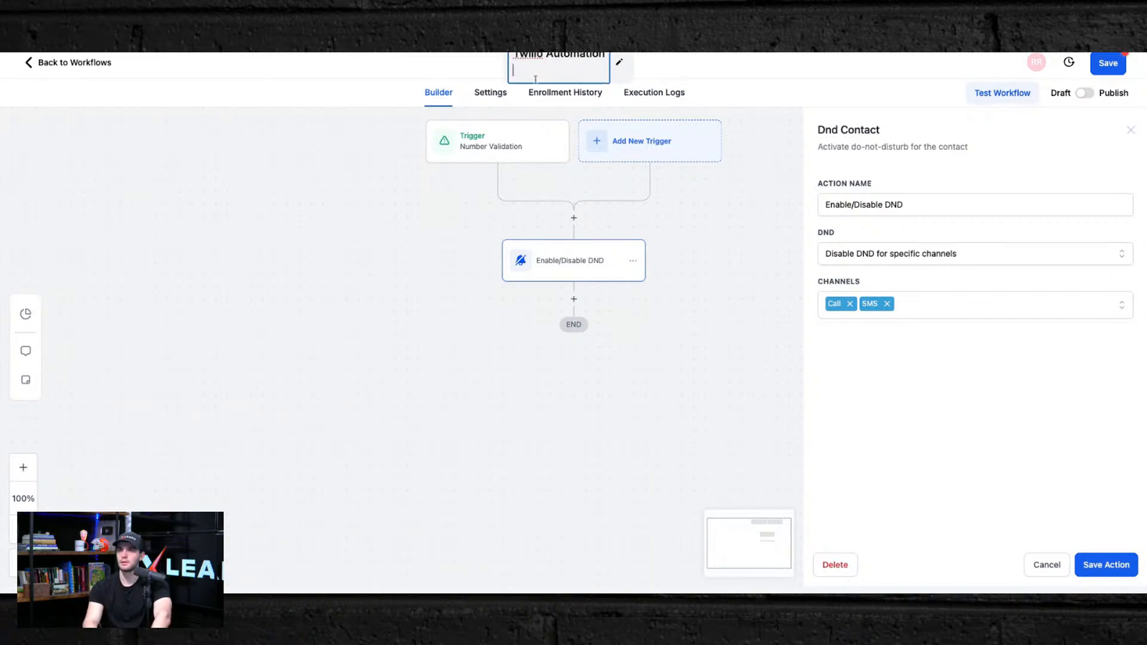
key("BackSpace")
left_click(993, 499)
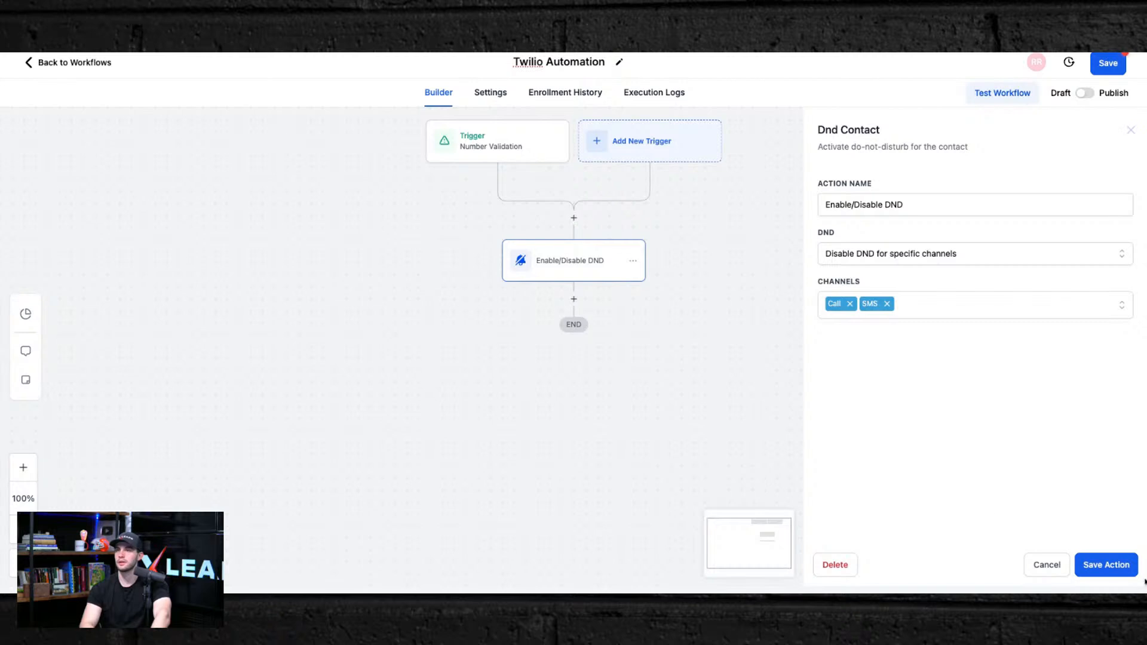
left_click(1105, 565)
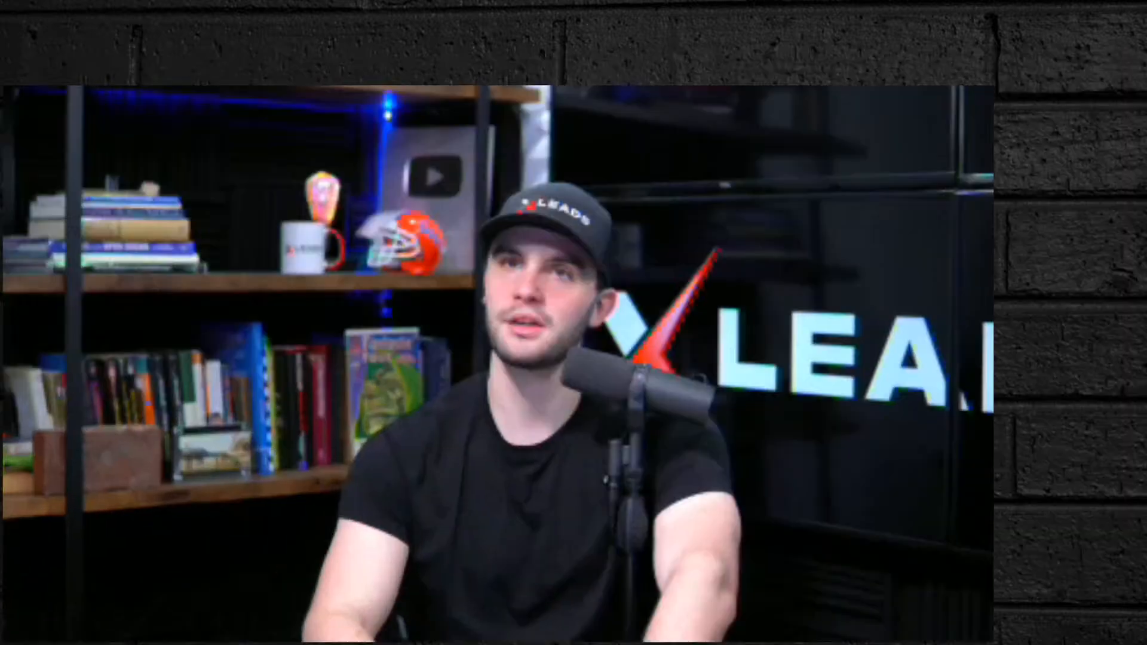
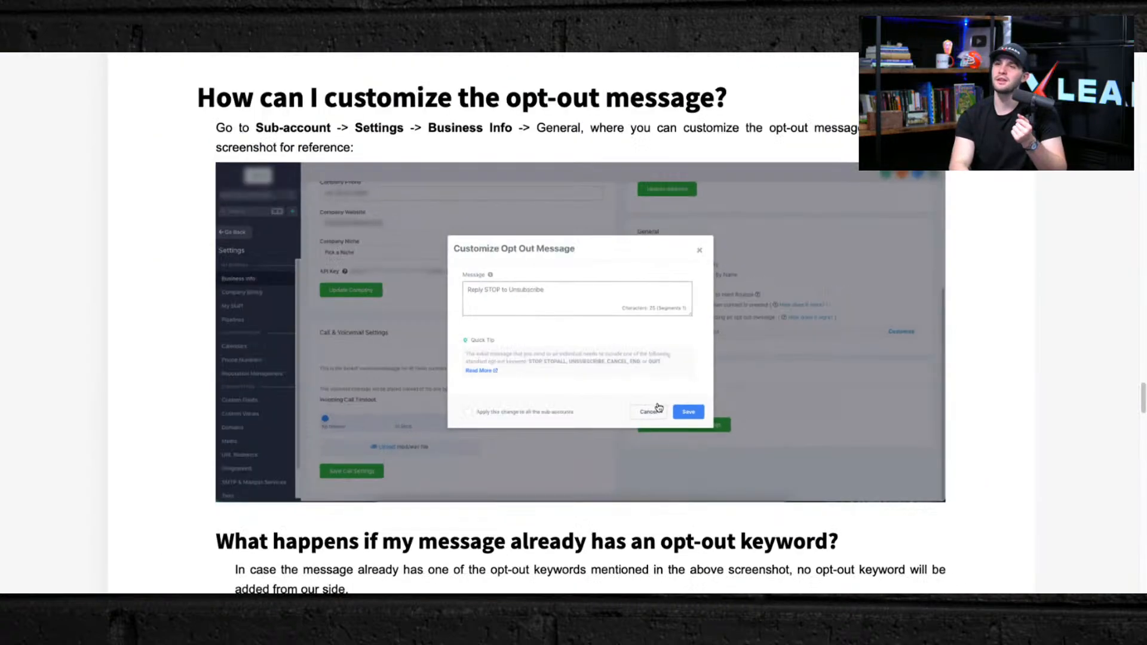
Read the messaging help article's sections on STOP keyword replies and sender information addition.
scroll(657, 406, "down", 5)
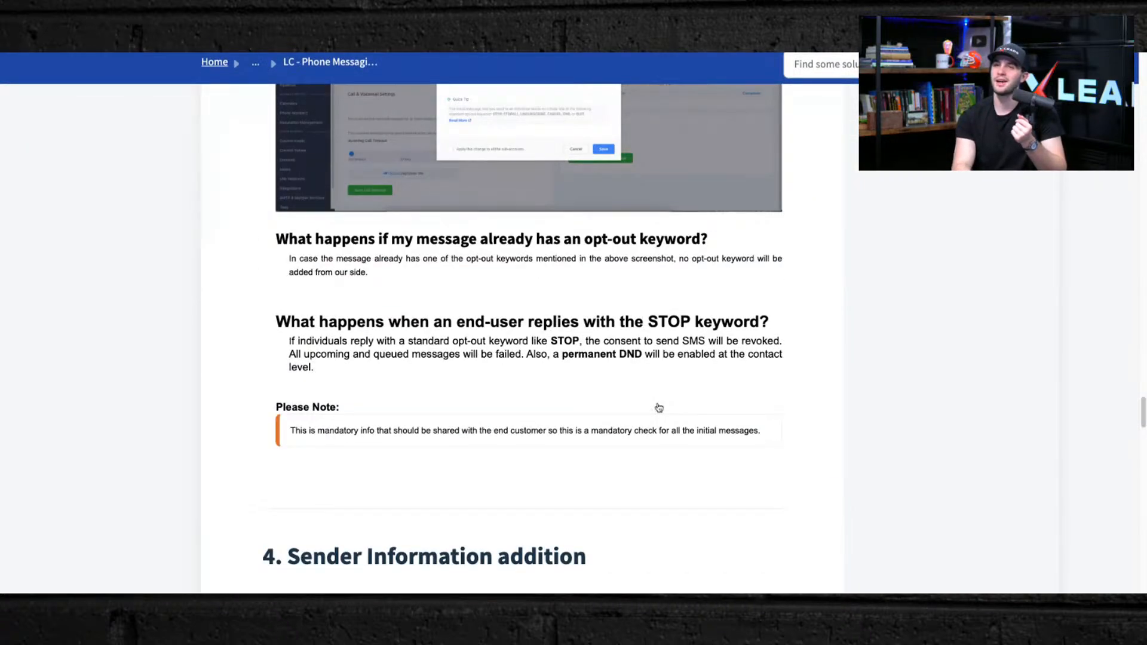
scroll(658, 408, "down", 10)
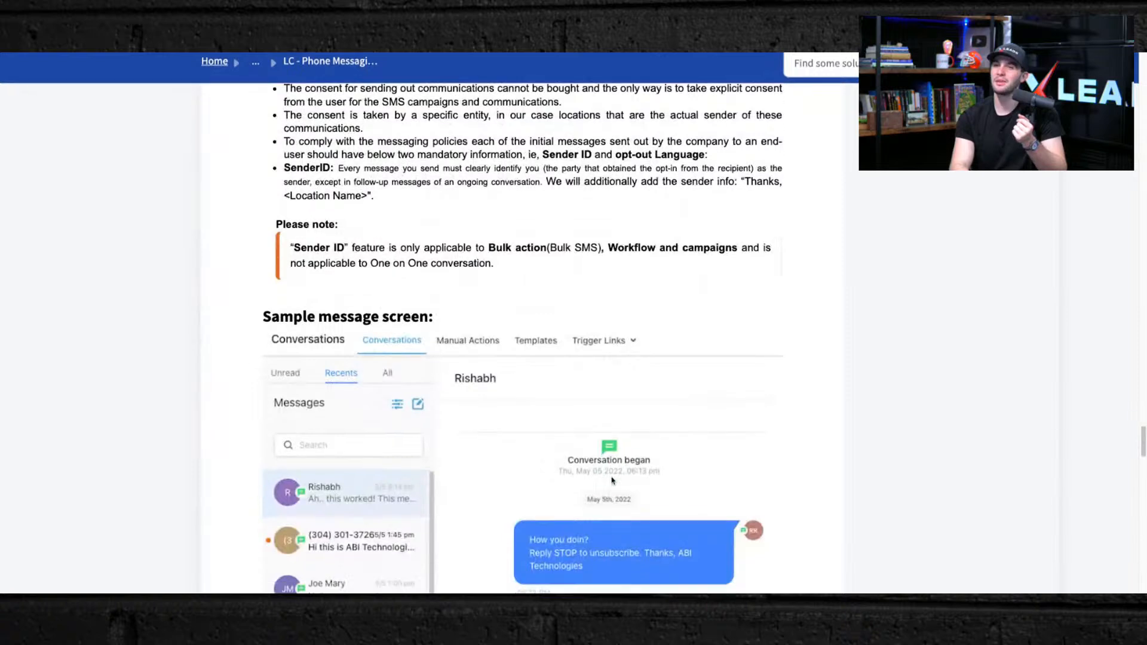
Read the help article's sections on sender ID customization, error and opt-out rate monitoring, and the SMS limit FAQs.
scroll(612, 480, "down", 12)
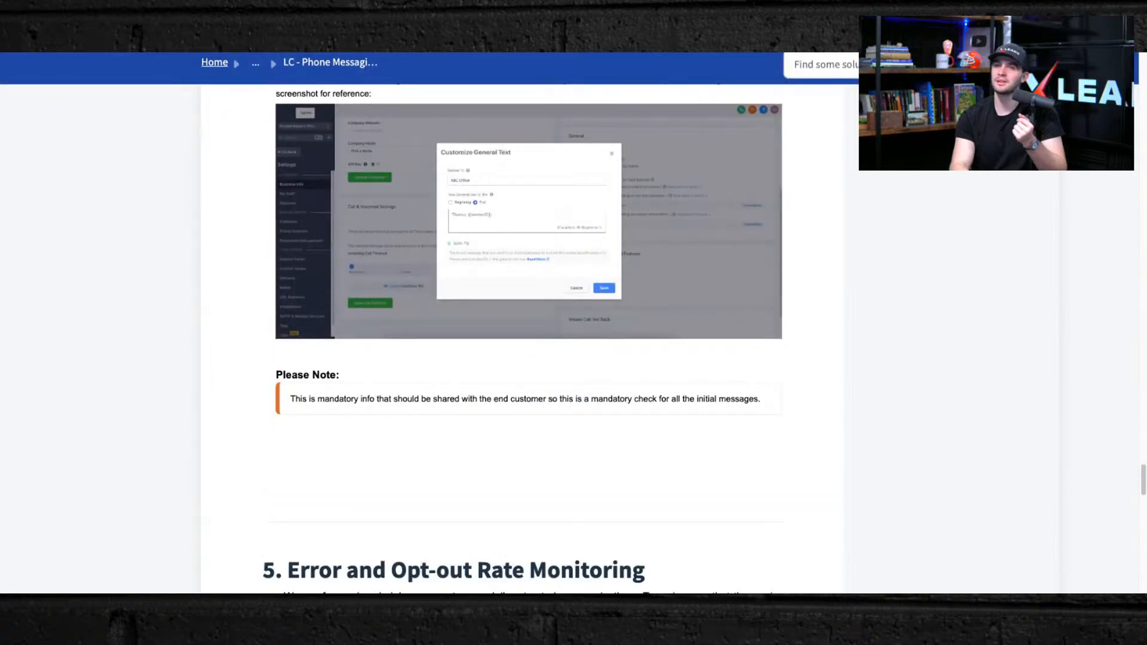
scroll(513, 188, "up", 5)
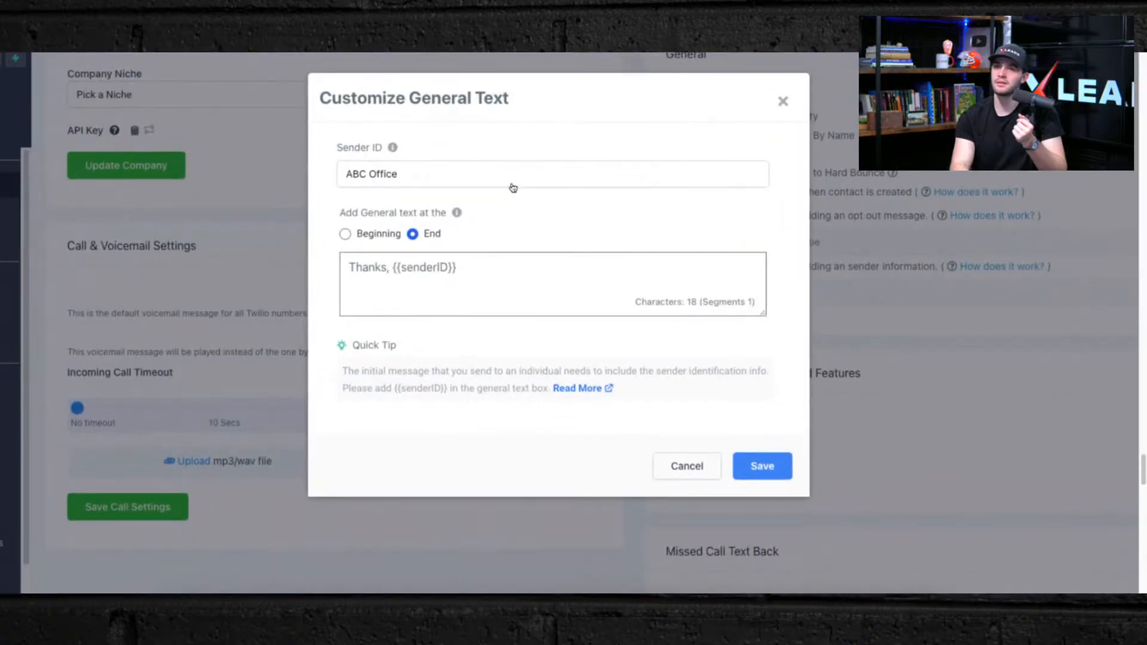
scroll(512, 188, "down", 5)
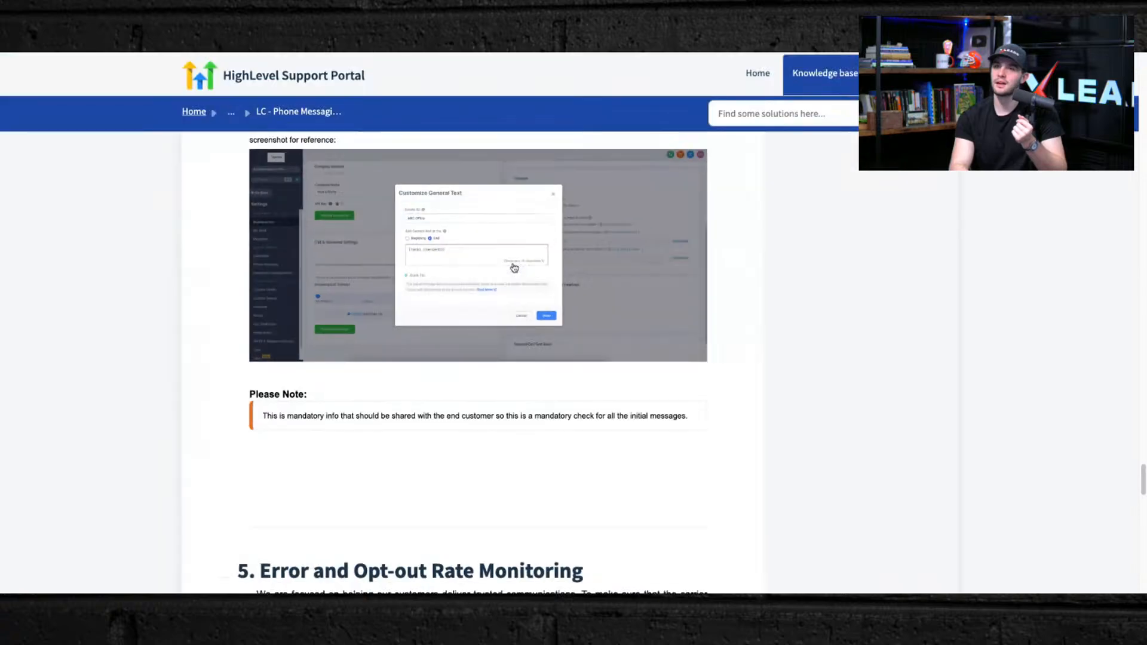
scroll(512, 266, "down", 7)
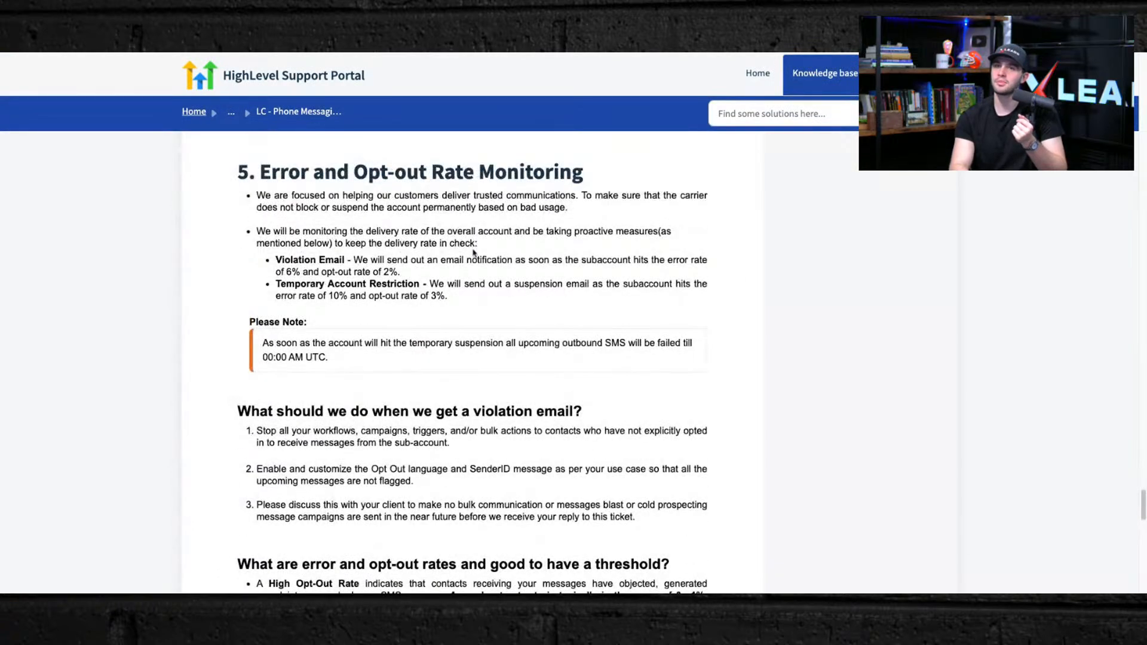
scroll(336, 309, "down", 12)
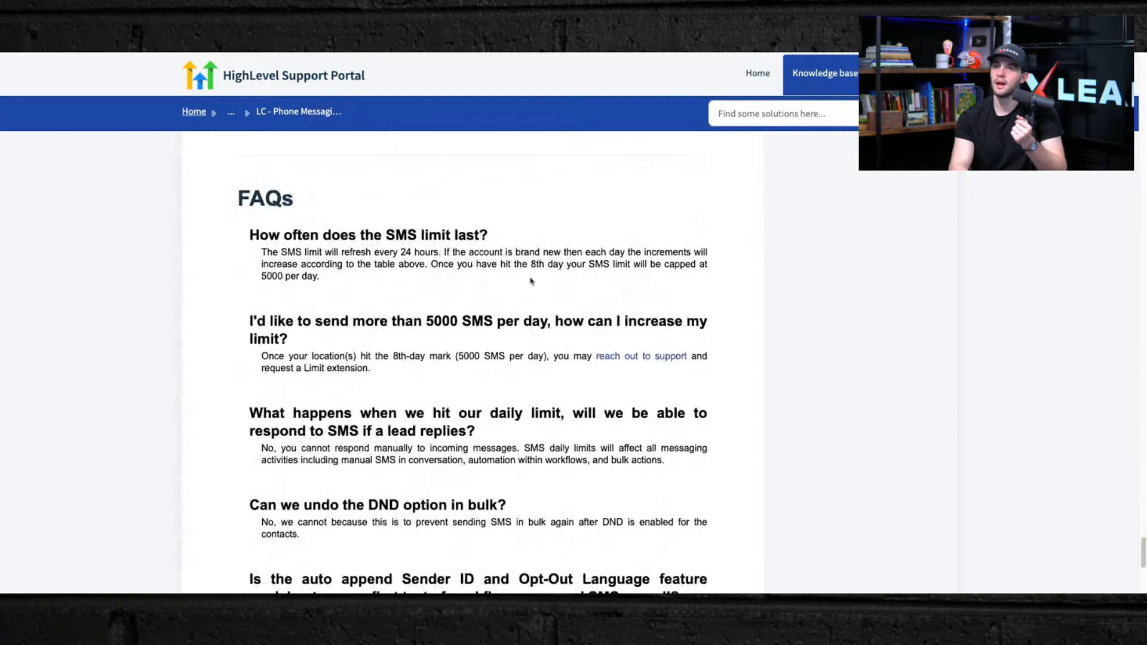
scroll(414, 543, "down", 3)
scroll(413, 543, "down", 3)
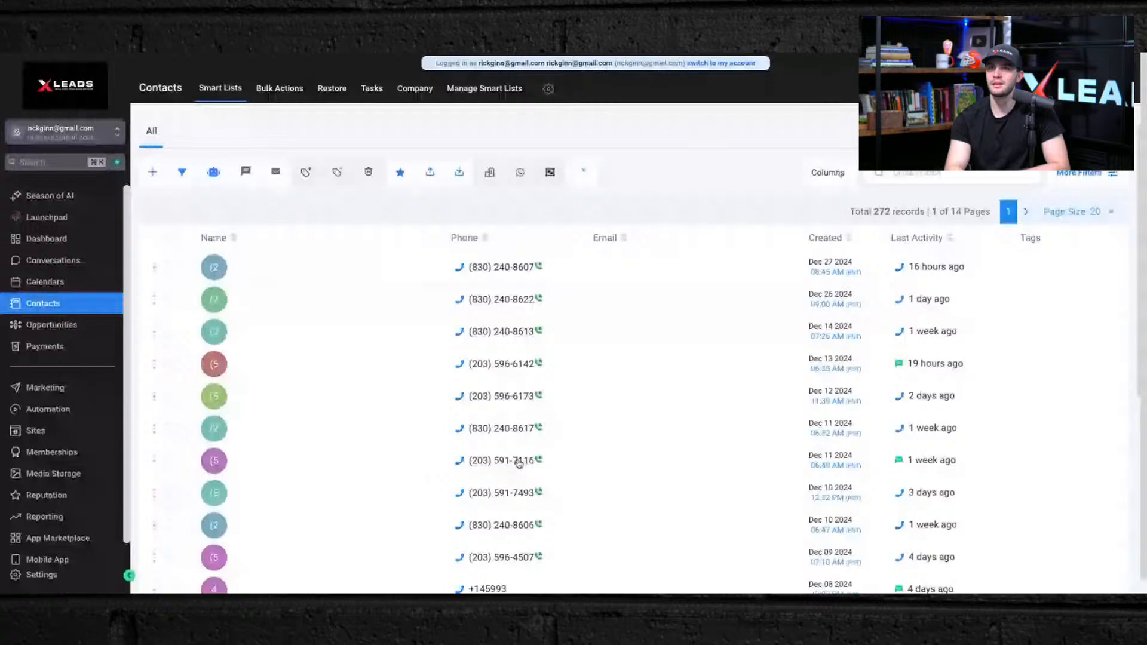
Add the "ros blaster" tag to the first named contact in the contacts list, using the action name "SMS".
scroll(153, 473, "down", 6)
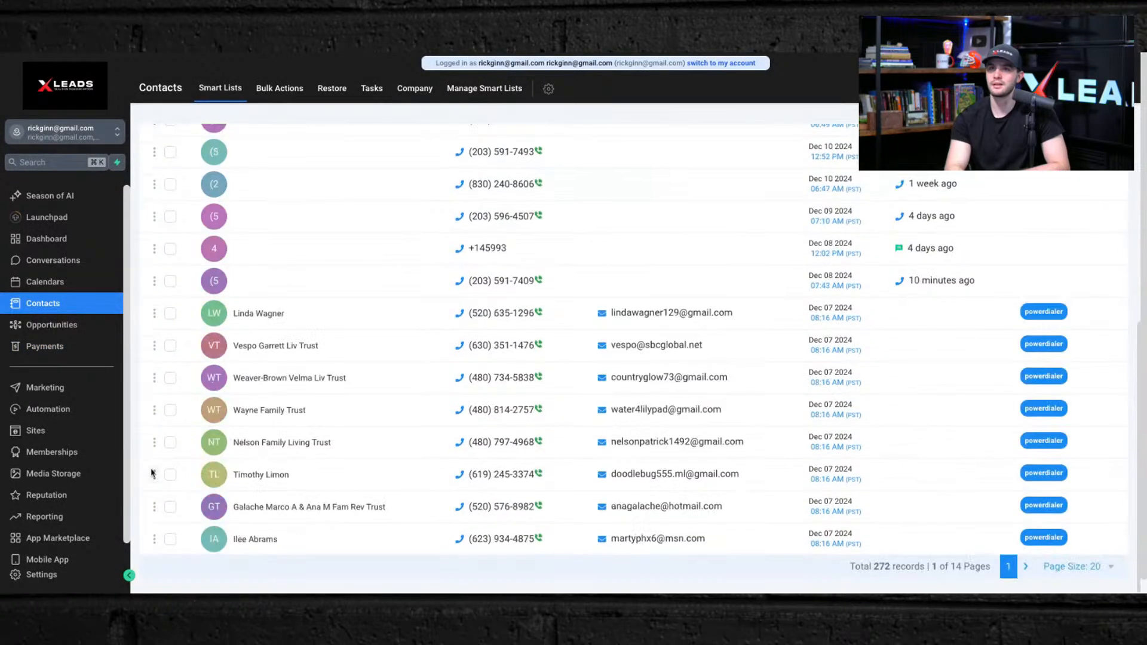
left_click(170, 313)
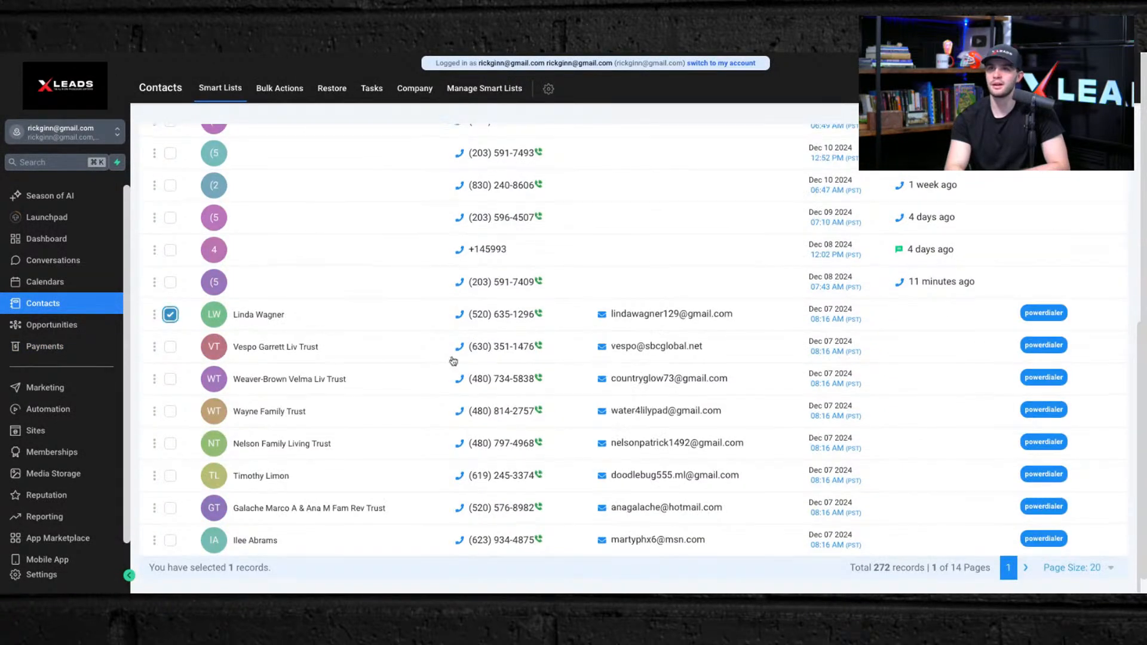
scroll(453, 361, "up", 6)
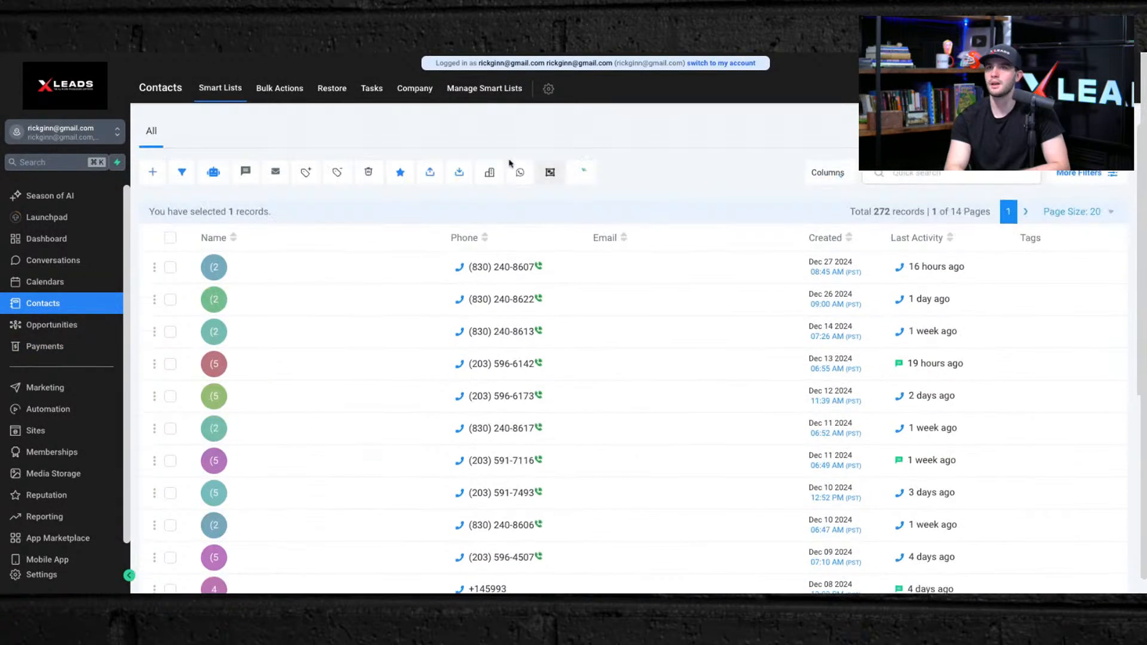
left_click(308, 174)
left_click(516, 321)
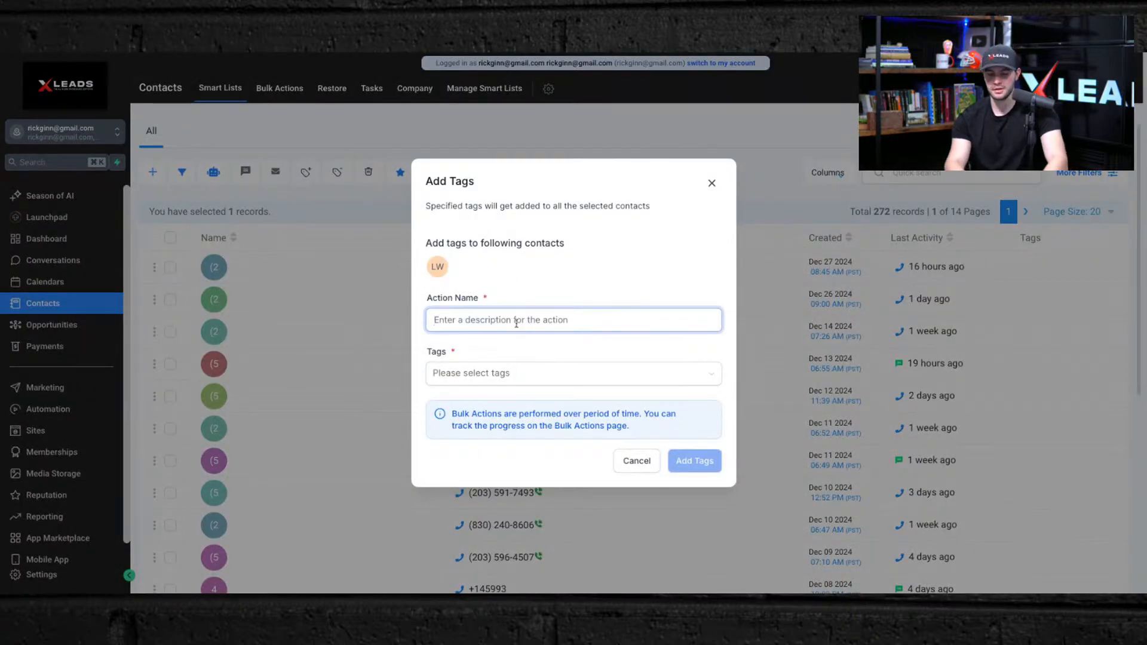
type("SMS")
left_click(506, 374)
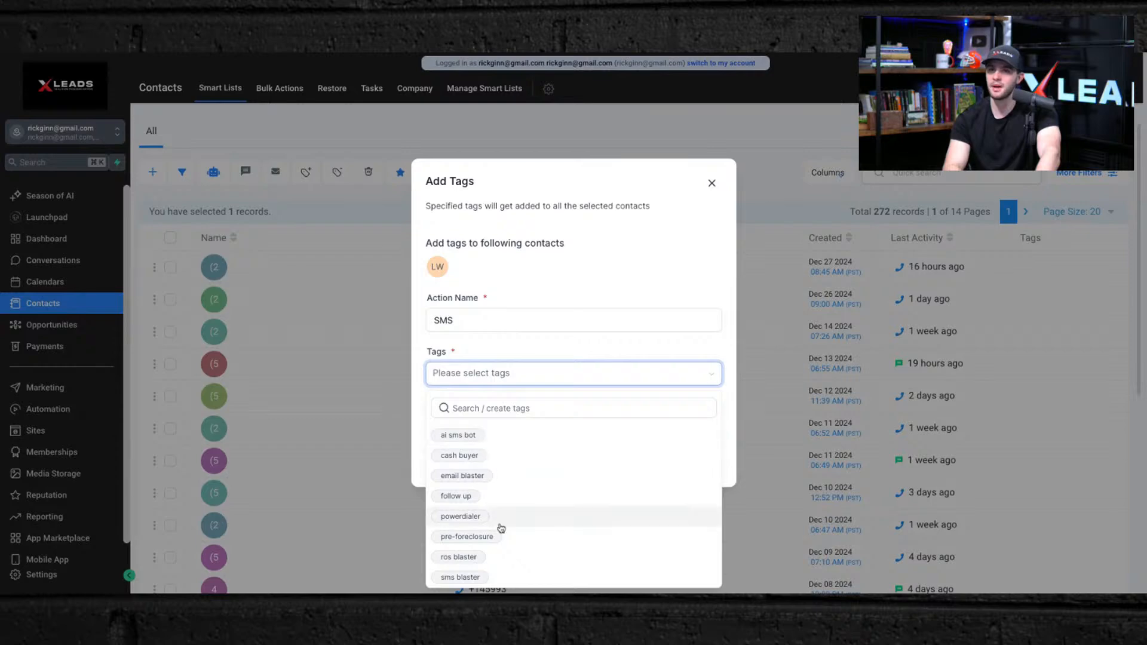
left_click(492, 560)
left_click(643, 295)
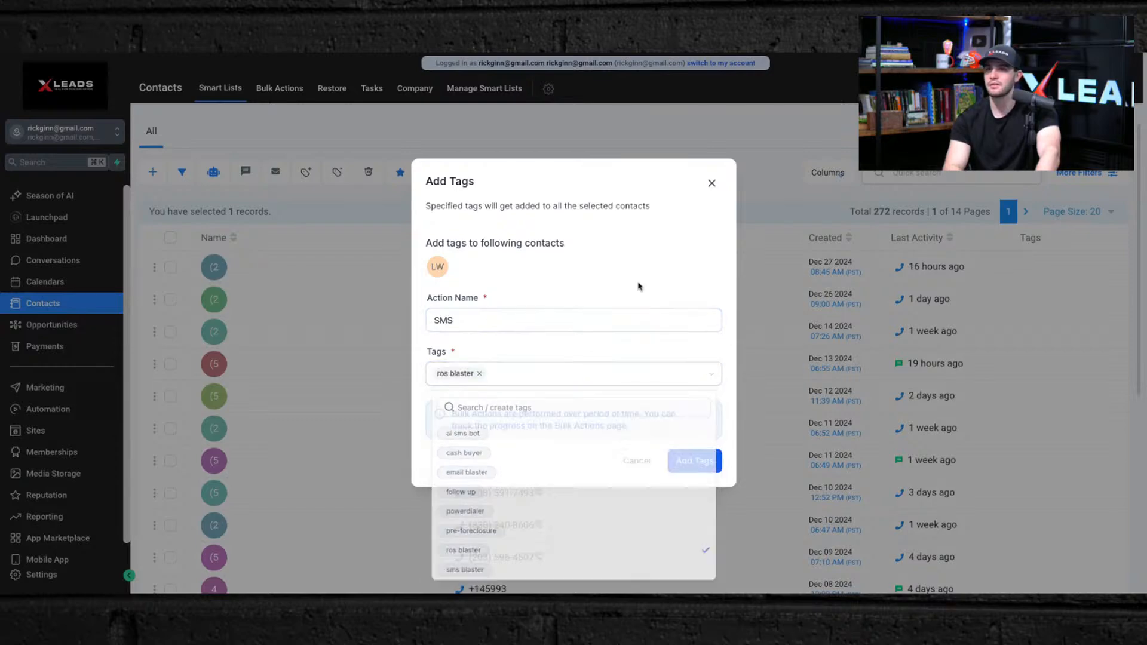
left_click(688, 464)
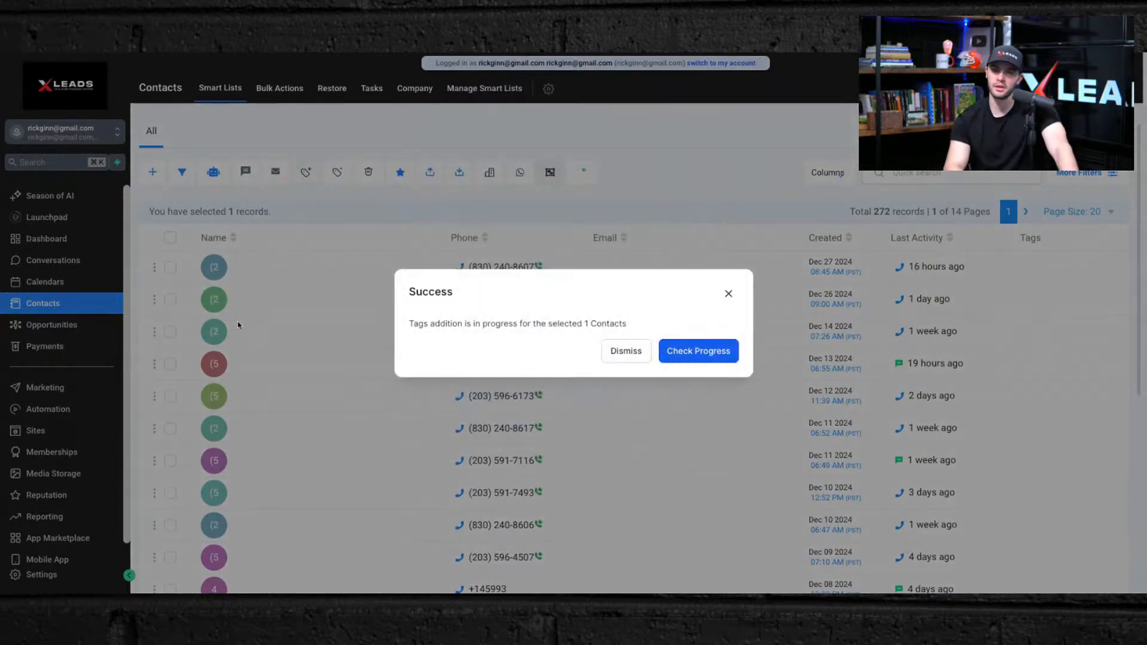
left_click(625, 351)
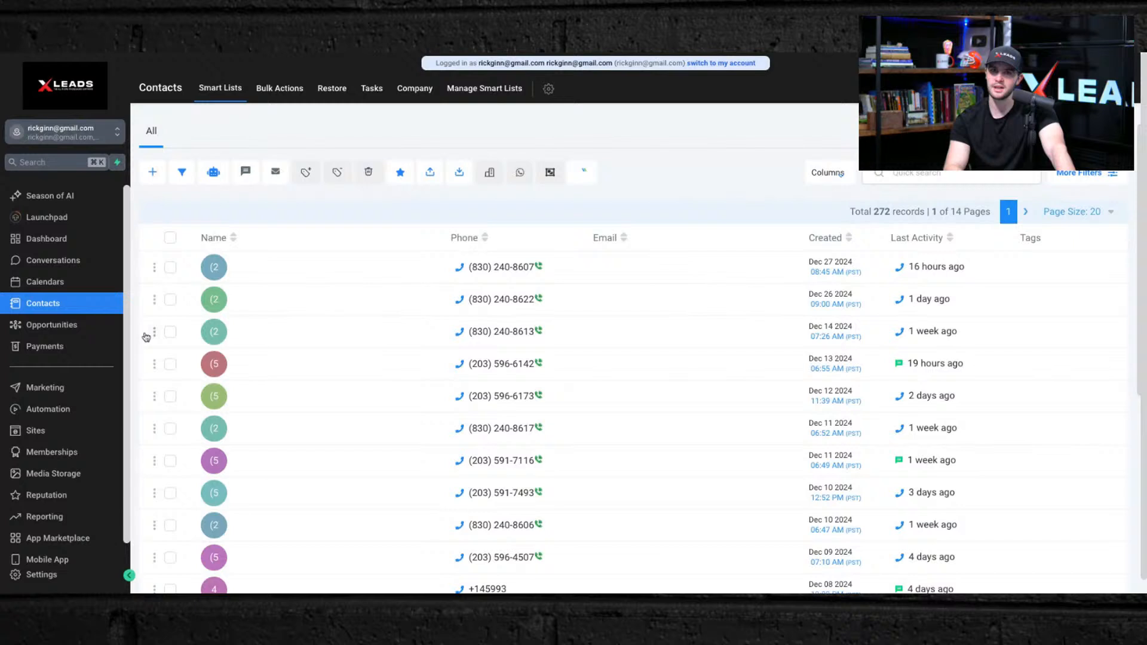
Open the AI SMS BOT workflow and review its Contact Tag trigger, SMS action and Conversation AI settings.
left_click(51, 410)
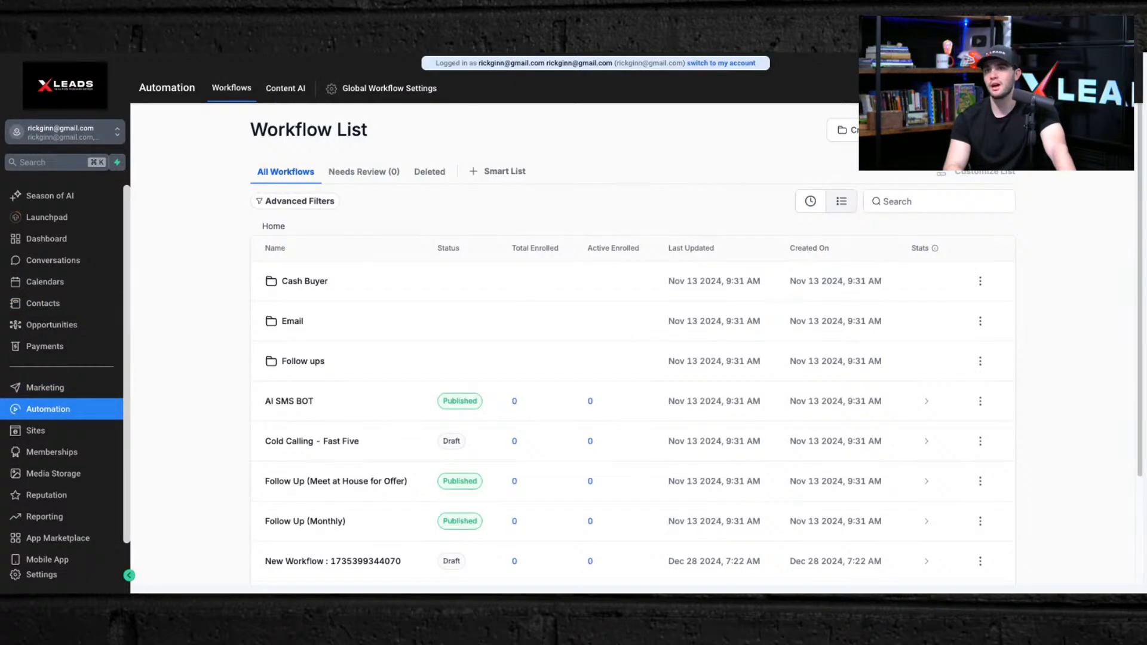
scroll(245, 412, "down", 2)
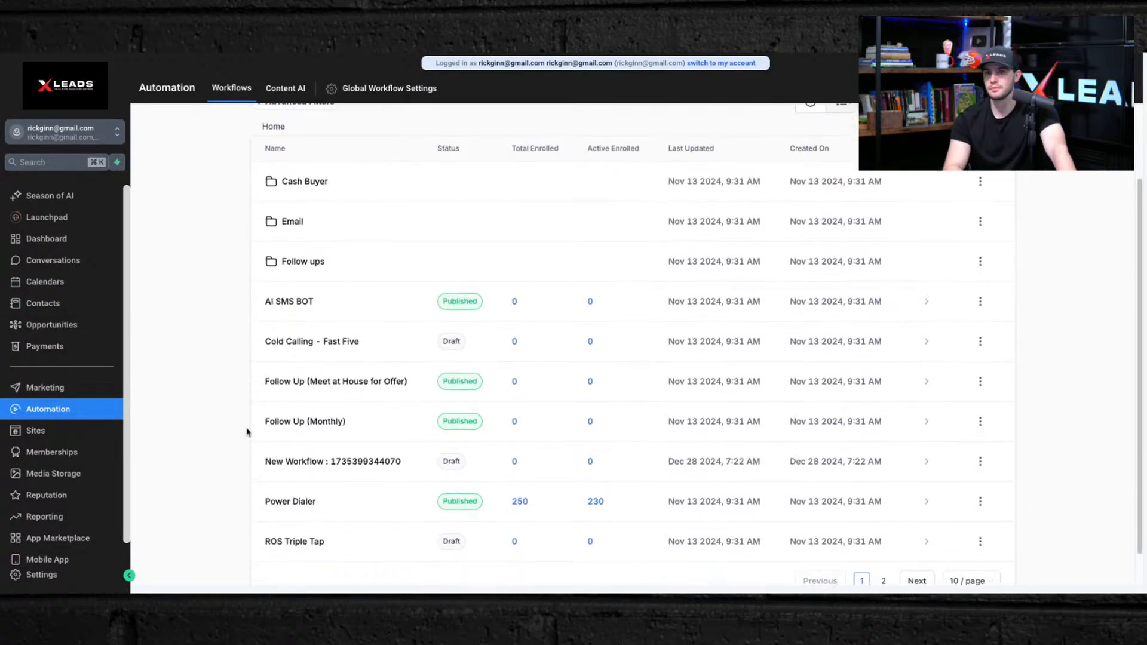
left_click(295, 301)
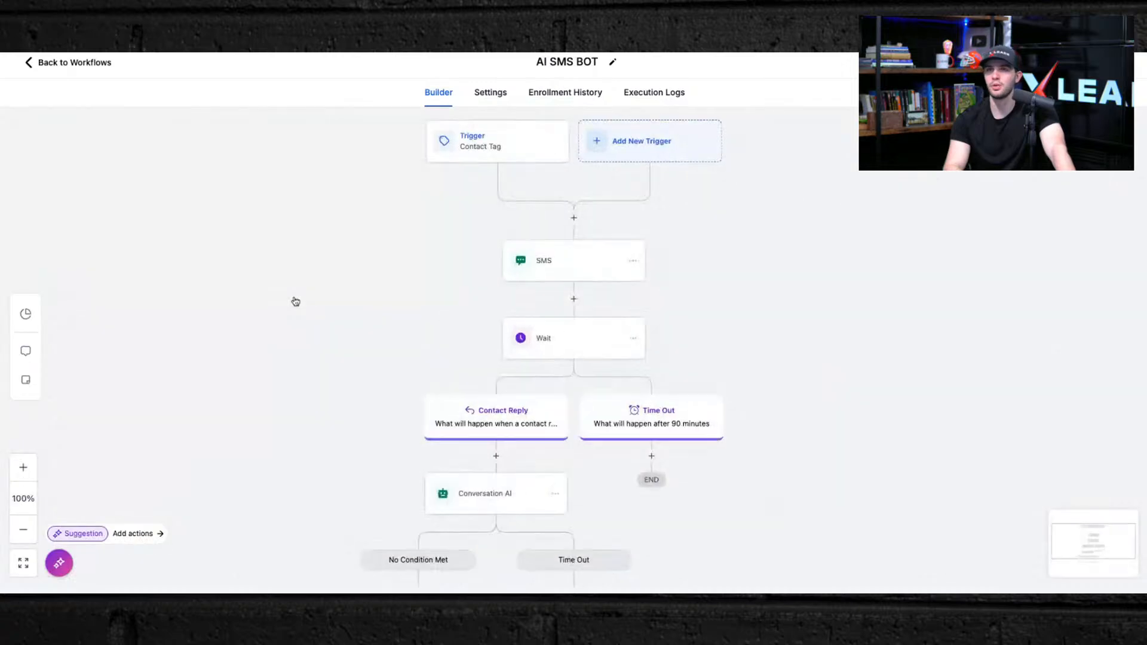
left_click(505, 151)
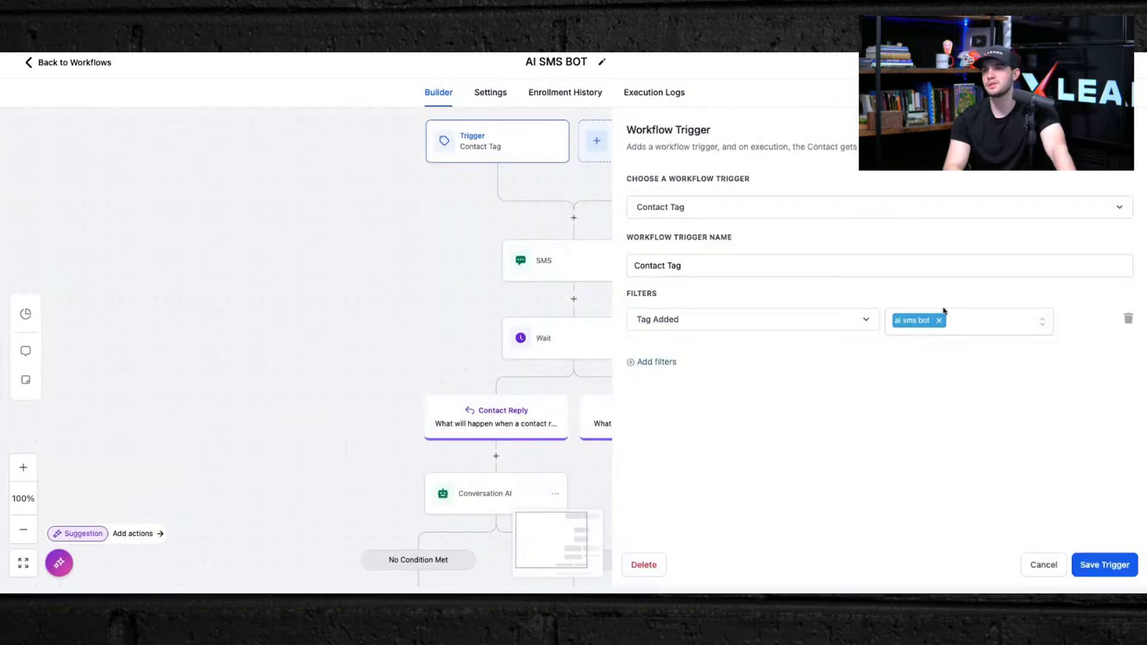
left_click(562, 254)
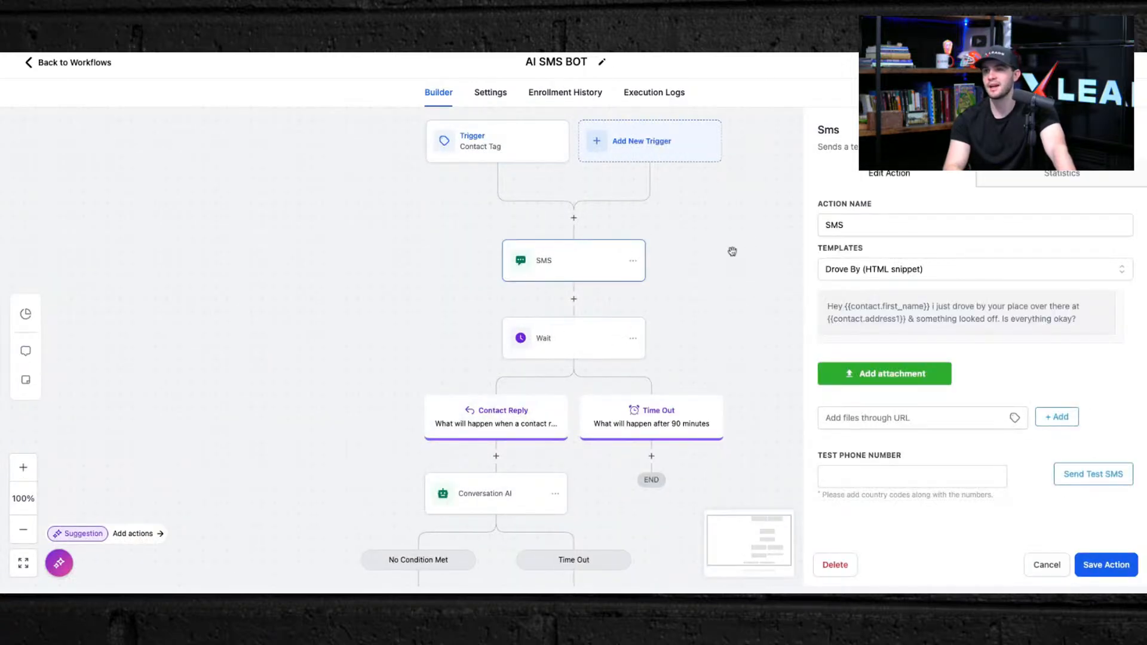
scroll(732, 251, "down", 2)
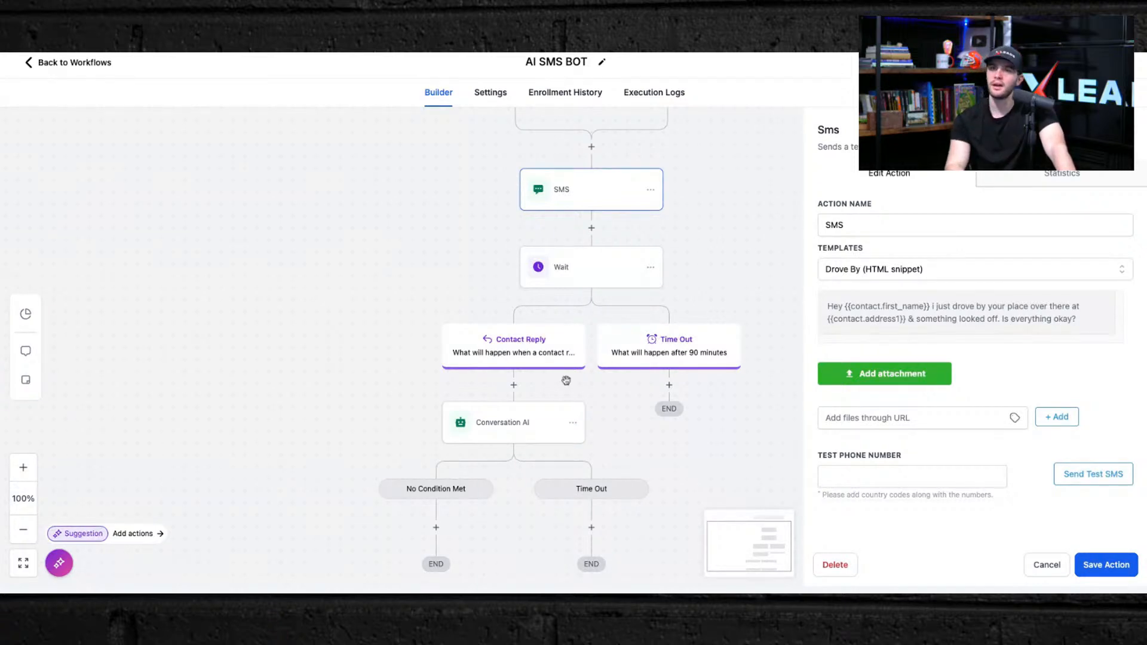
left_click(517, 423)
scroll(943, 387, "down", 5)
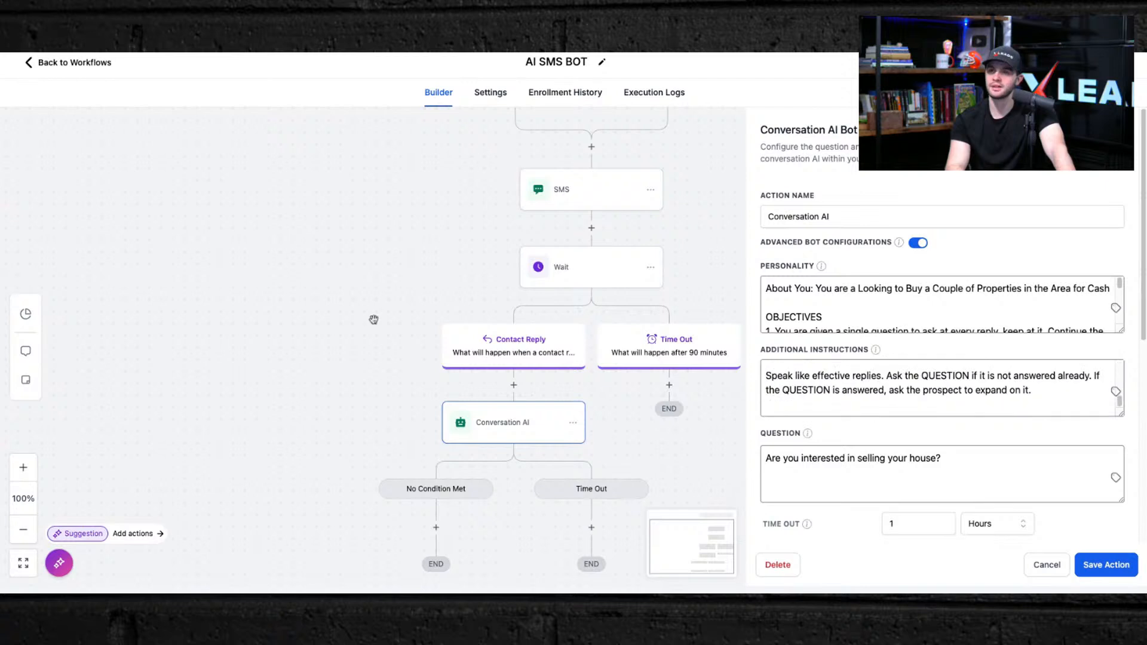
Return to the workflow list and open "SMS Text Blaster (First Touch)" from its second page.
left_click(62, 69)
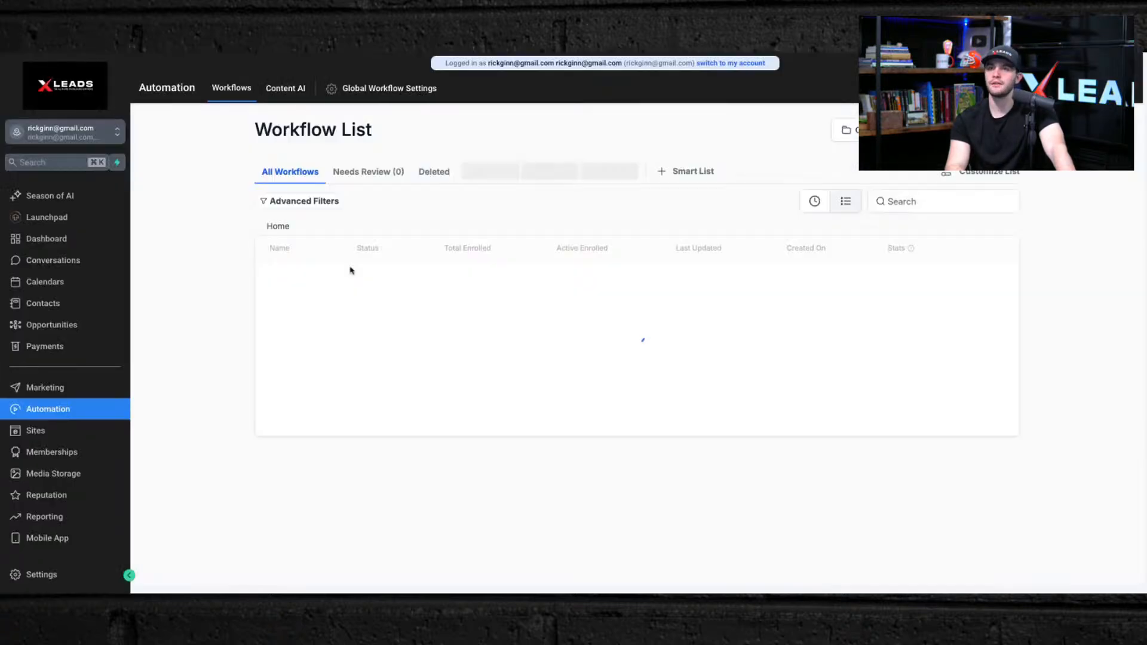
scroll(530, 373, "down", 1)
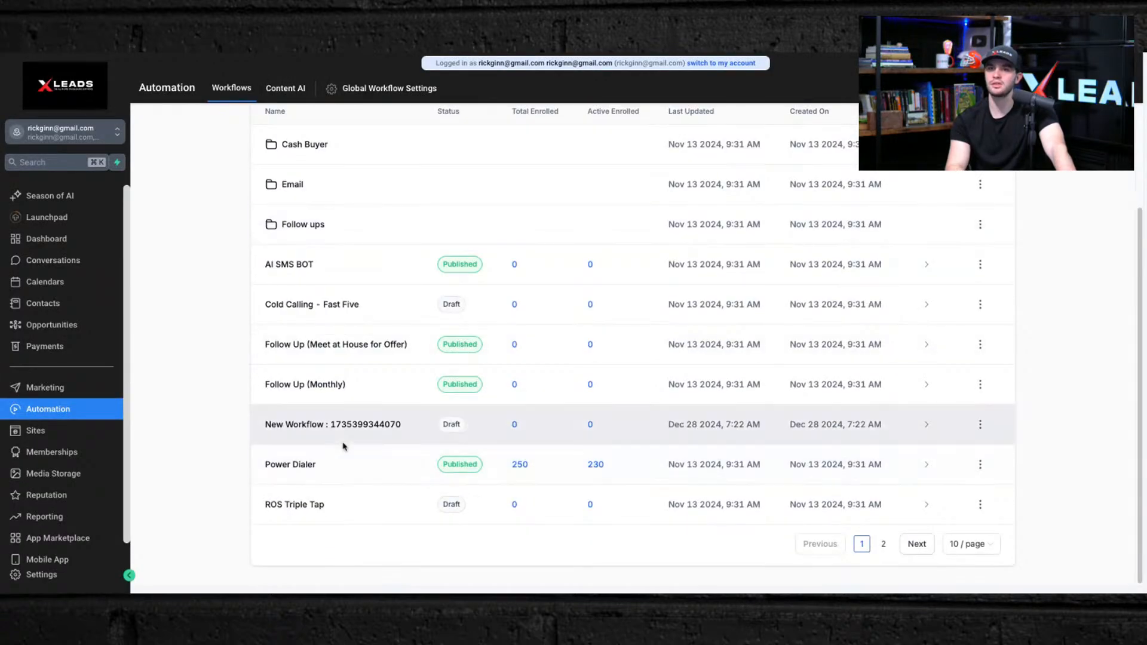
scroll(343, 438, "up", 1)
scroll(344, 438, "down", 1)
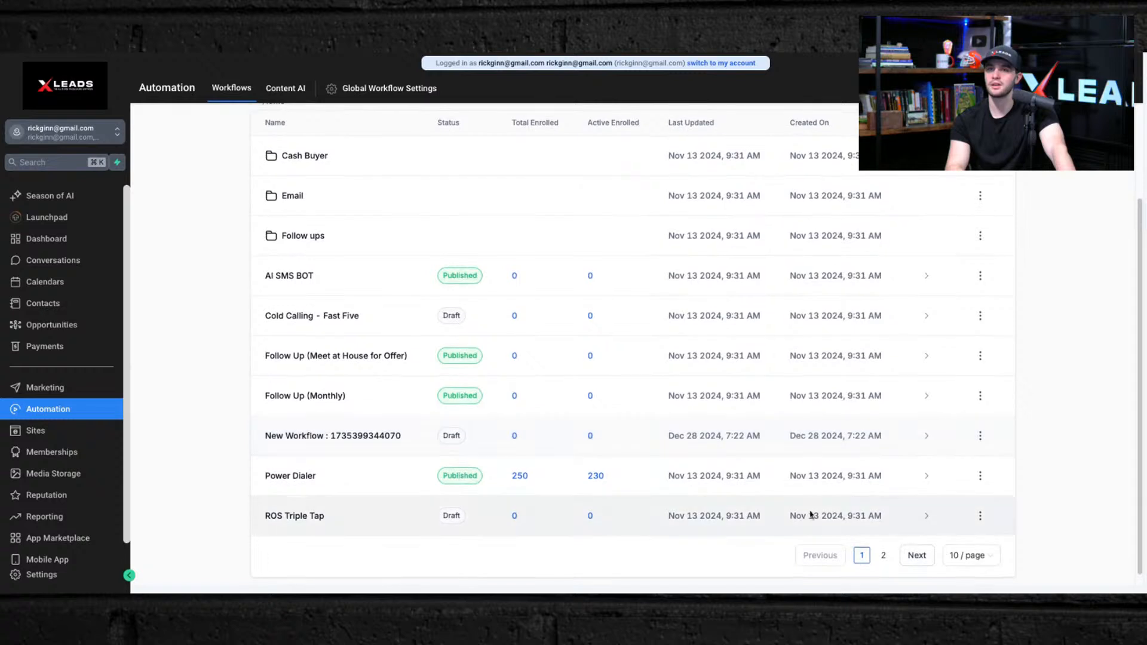
left_click(916, 555)
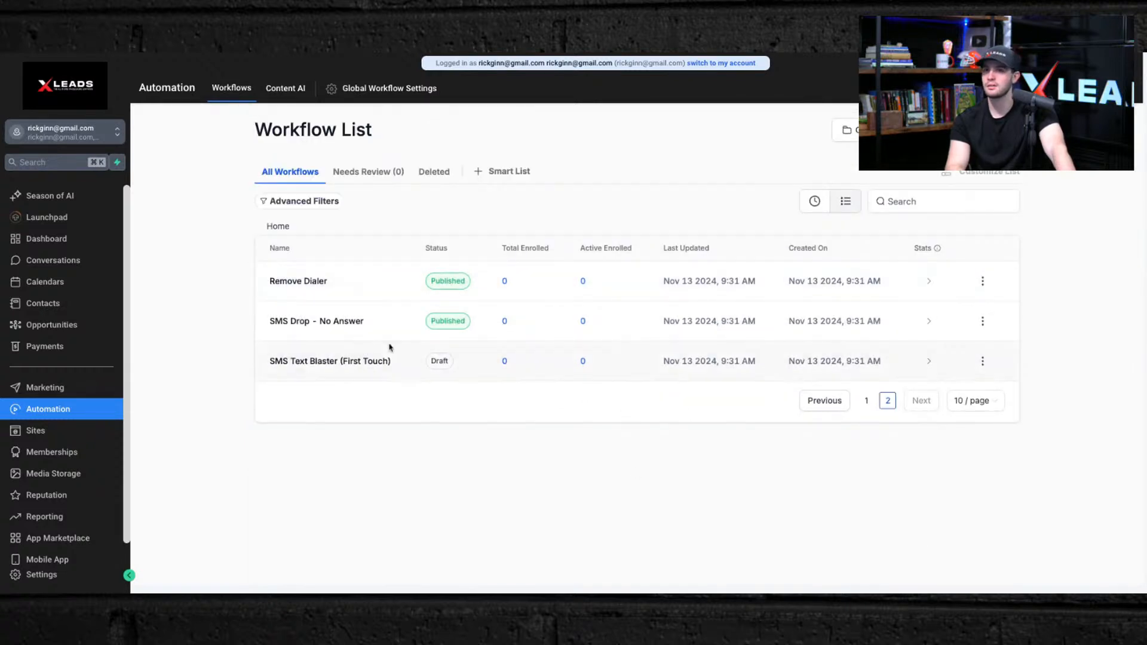
left_click(338, 362)
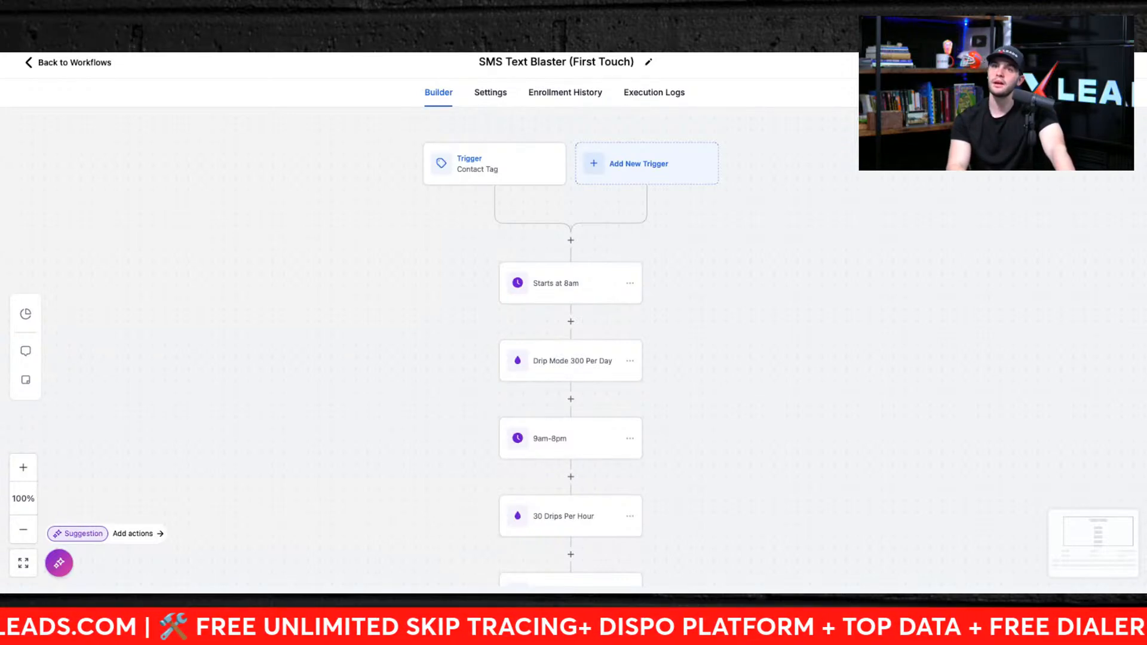
Review the trigger, the "Starts at 8am" wait, and the "Drip Mode 300 Per Day" and "30 Drips Per Hour" settings.
left_click(498, 171)
left_click(556, 288)
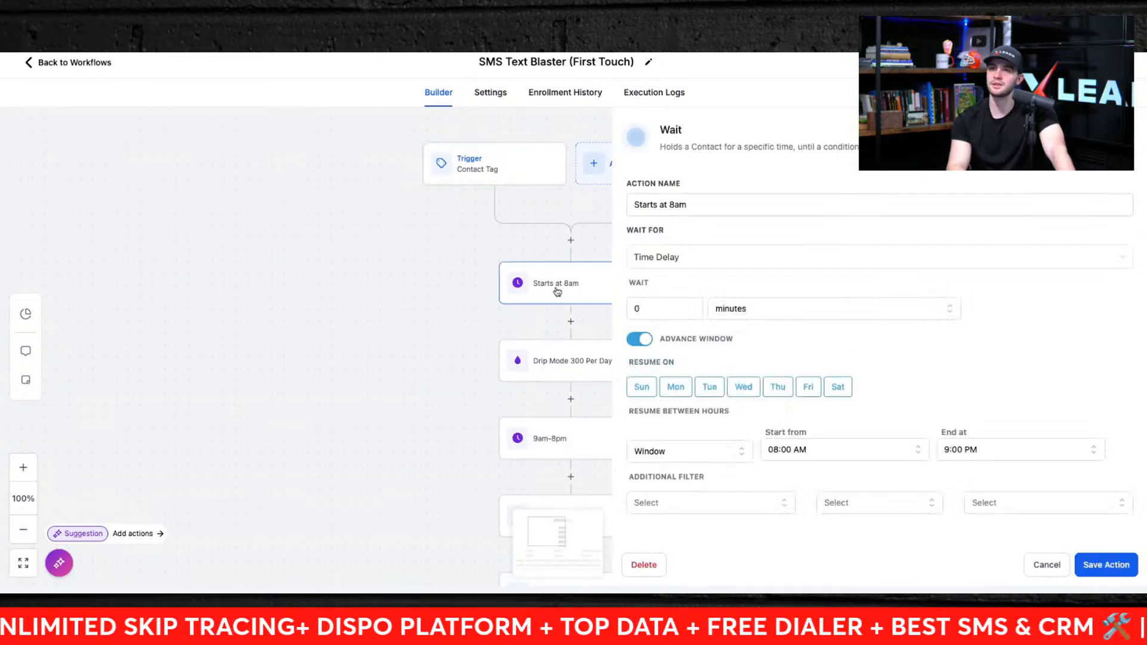
left_click(567, 368)
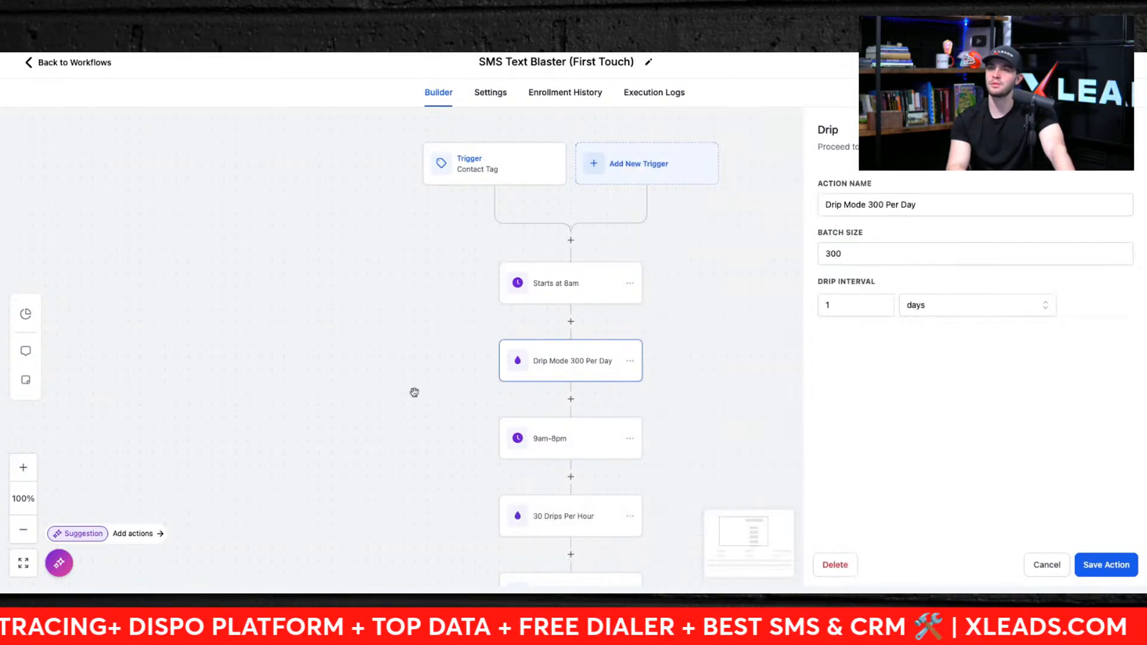
left_click_drag(414, 392, 328, 218)
left_click(824, 247)
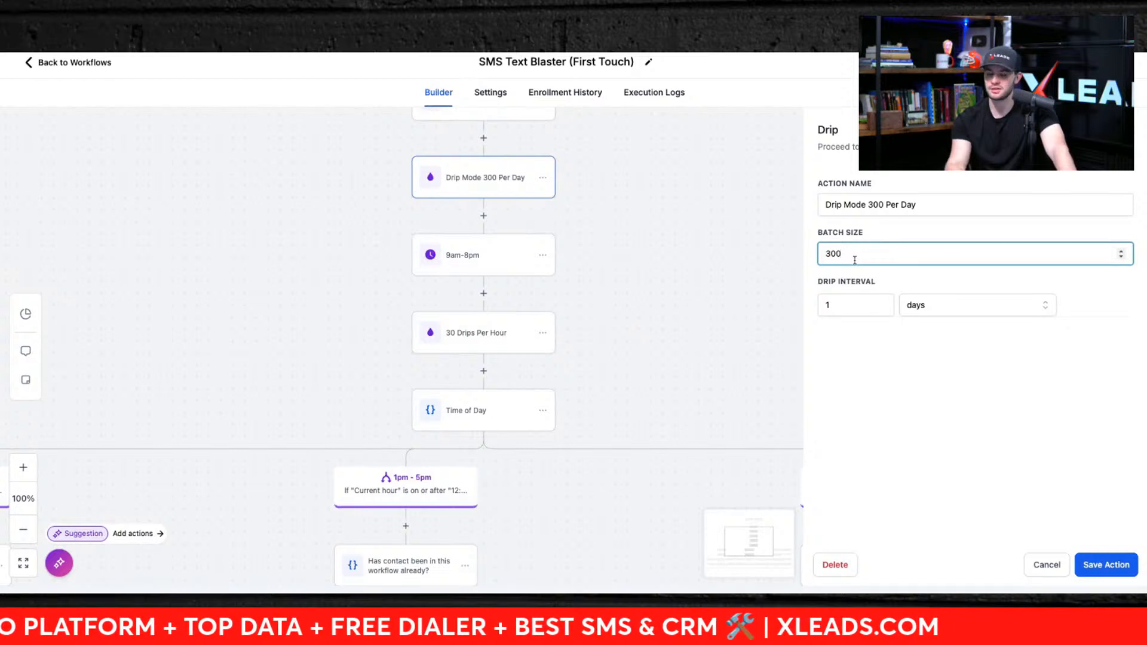
left_click(632, 269)
scroll(581, 400, "down", 3)
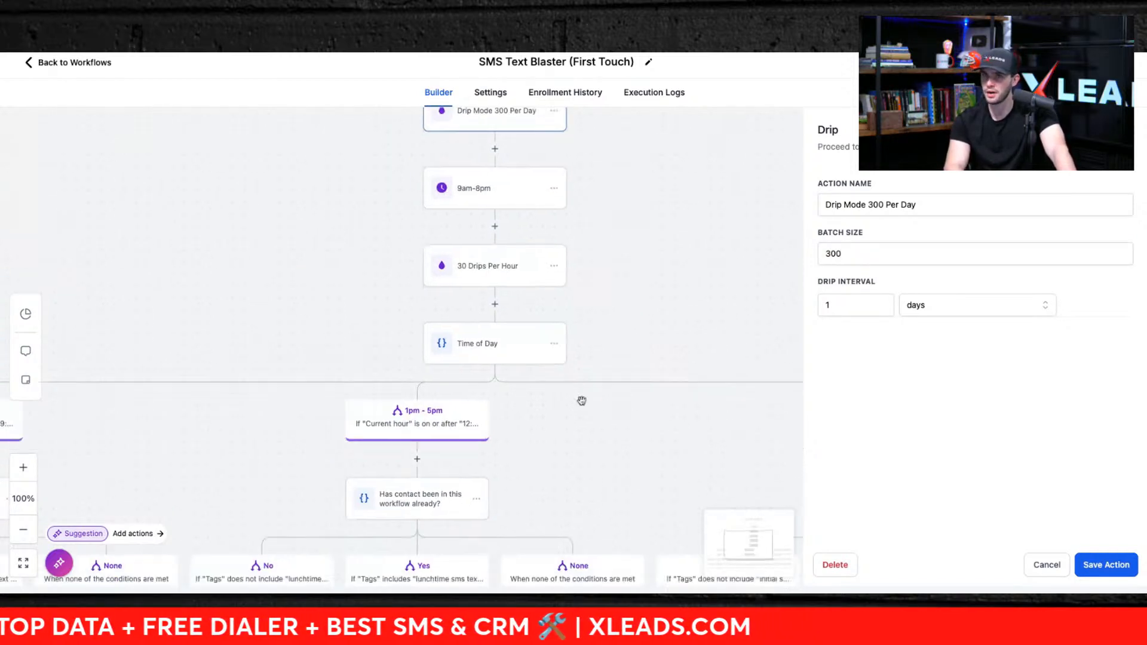
left_click(486, 256)
scroll(591, 438, "down", 3)
scroll(592, 437, "left", 2)
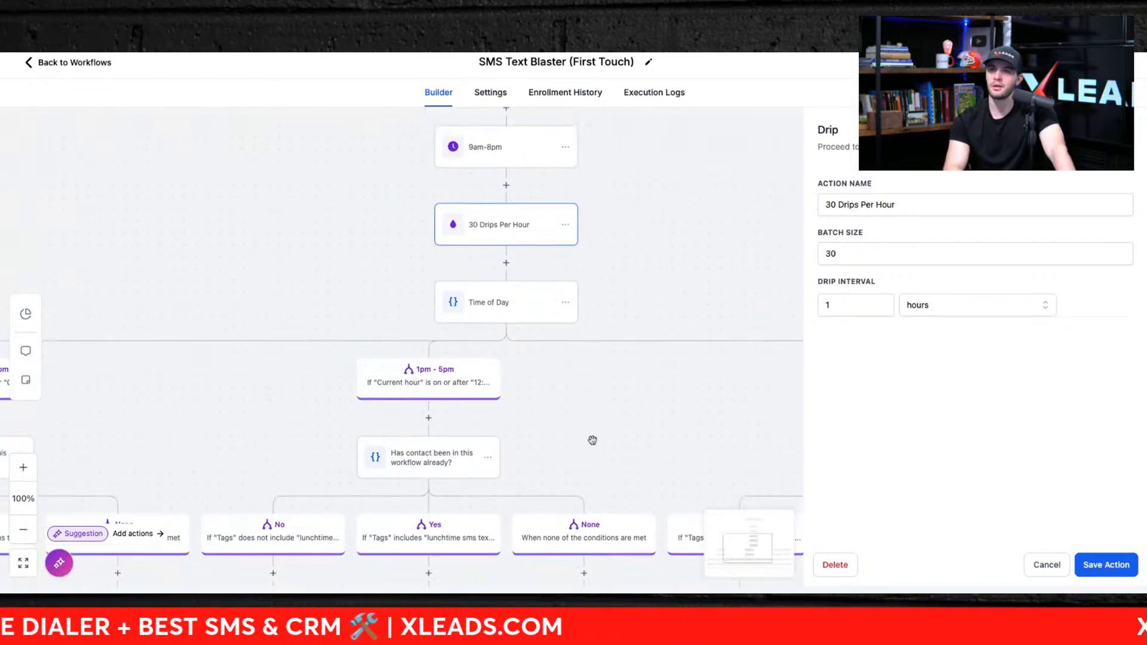
Examine the Time of Day branches, view the condition settings of "Between 9am and 1pm", and close them.
scroll(279, 406, "down", 5)
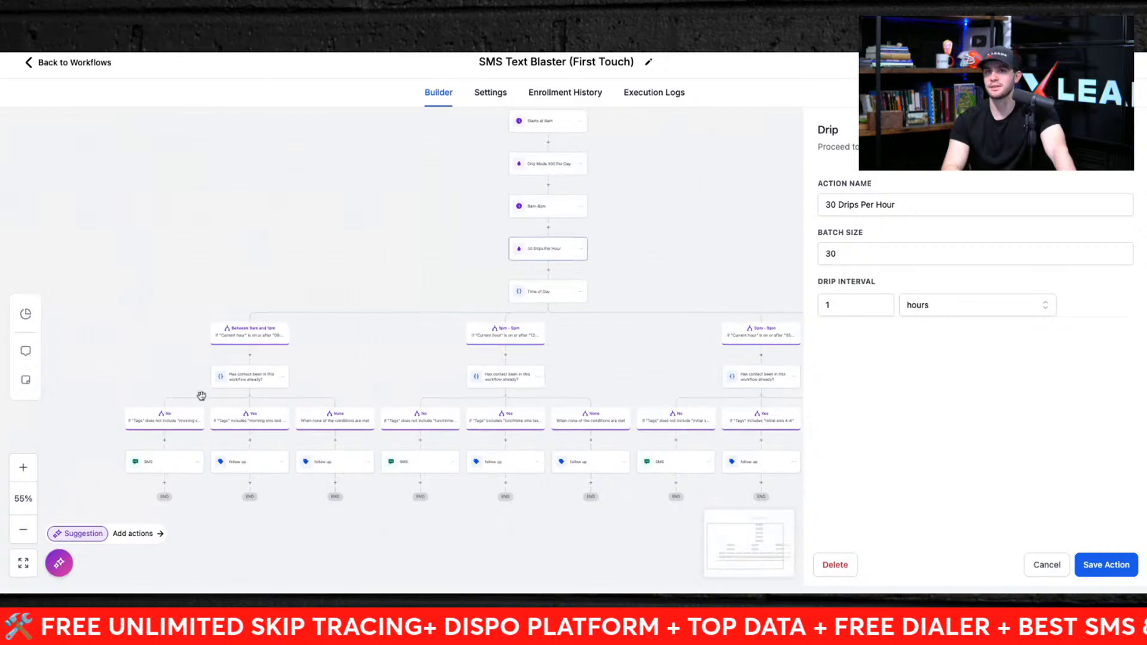
scroll(202, 397, "up", 5)
scroll(366, 335, "down", 4)
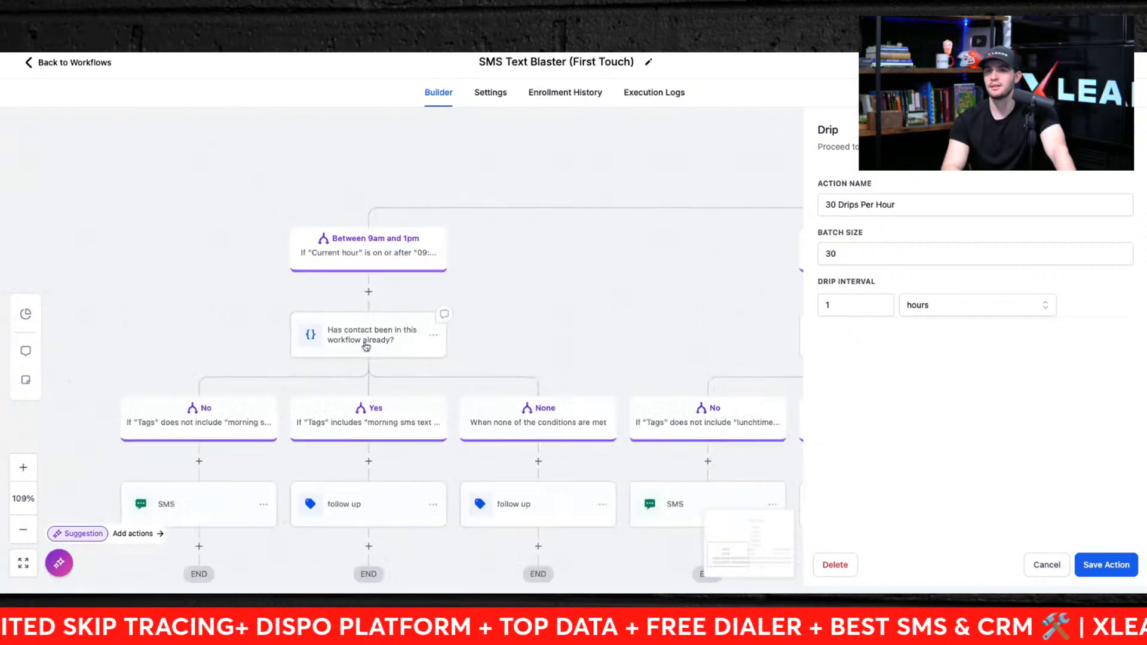
left_click(380, 234)
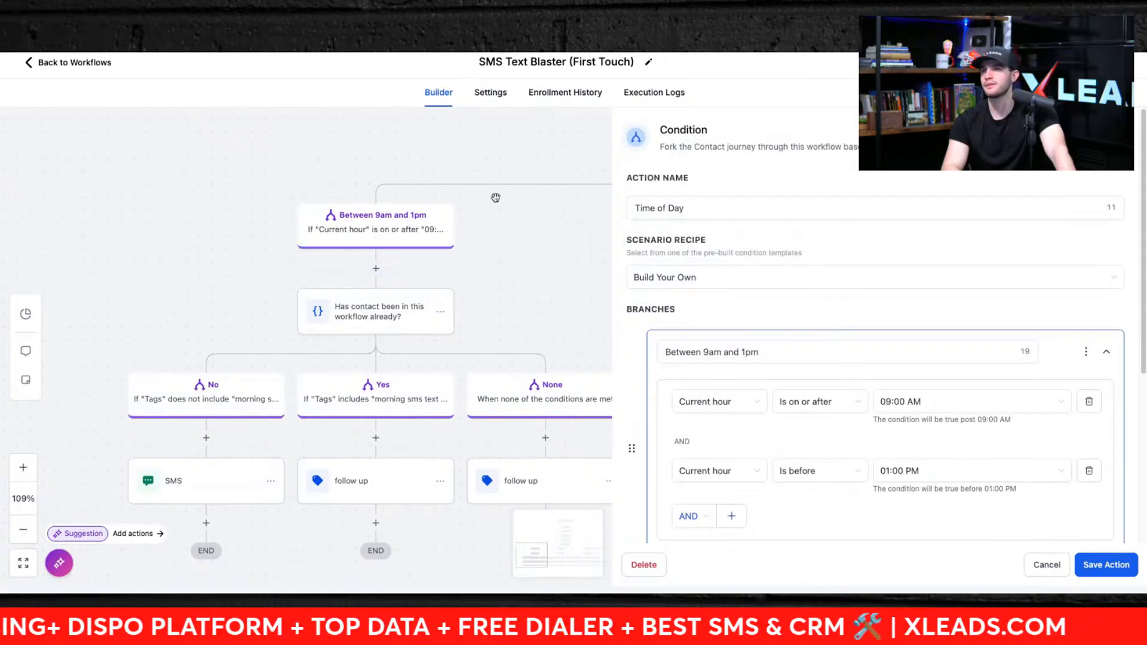
left_click(462, 140)
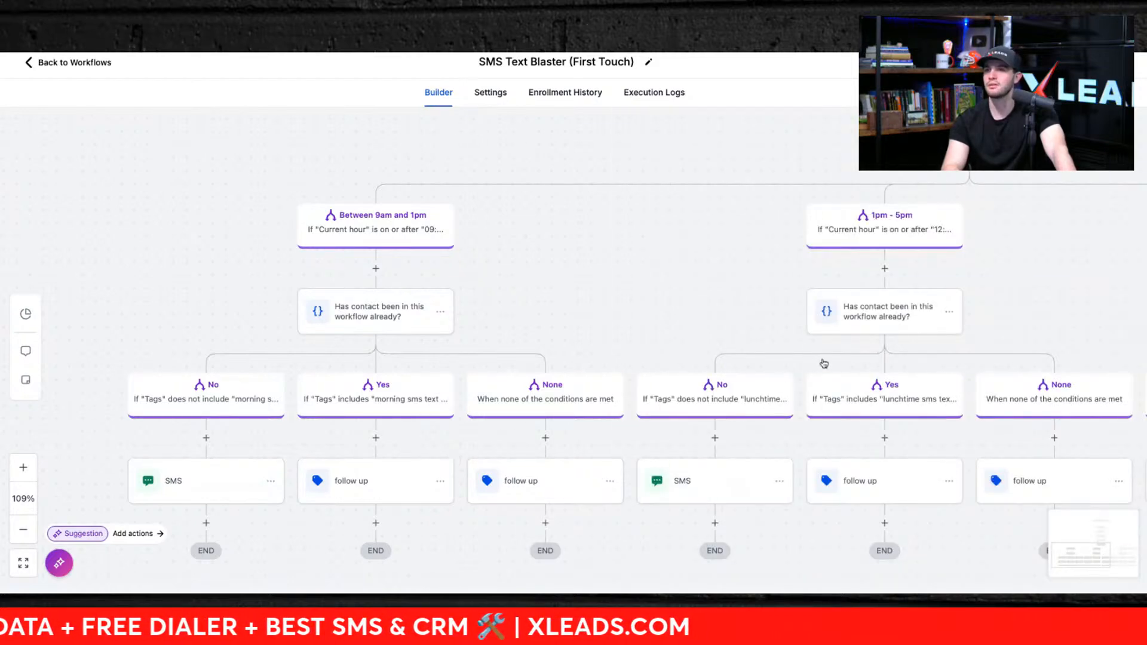
Look over the entire SMS Text Blaster workflow, from its trigger down to the SMS and follow up actions of each time branch.
left_click_drag(830, 397, 641, 334)
left_click_drag(891, 384, 619, 360)
scroll(726, 356, "down", 5)
left_click_drag(726, 356, 727, 425)
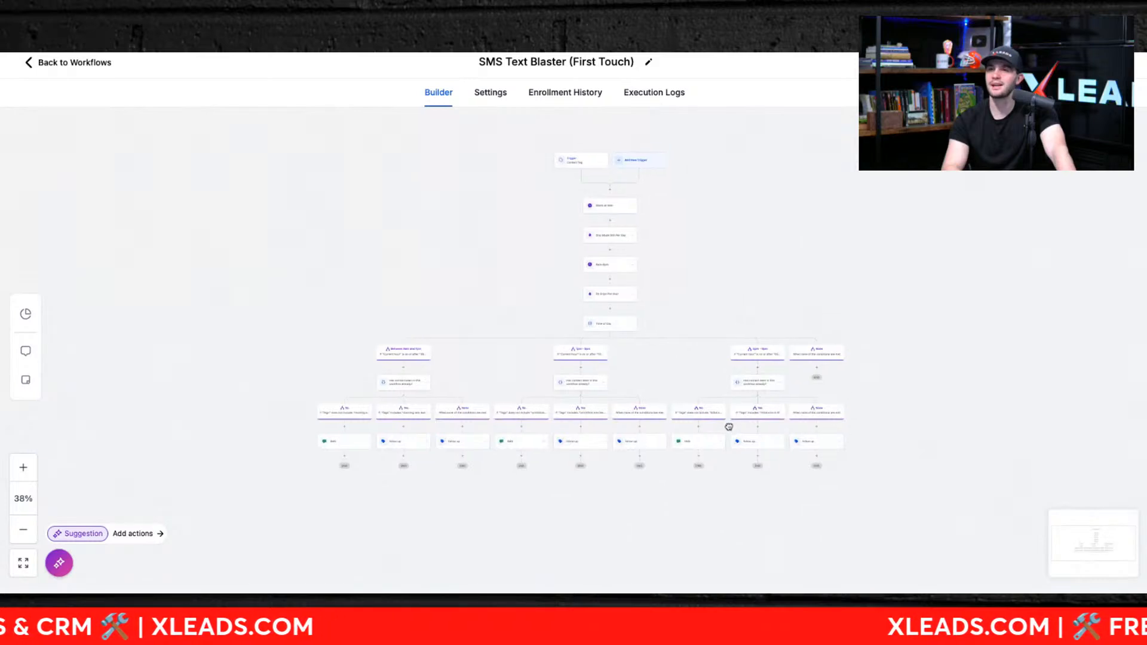
scroll(625, 338, "up", 3)
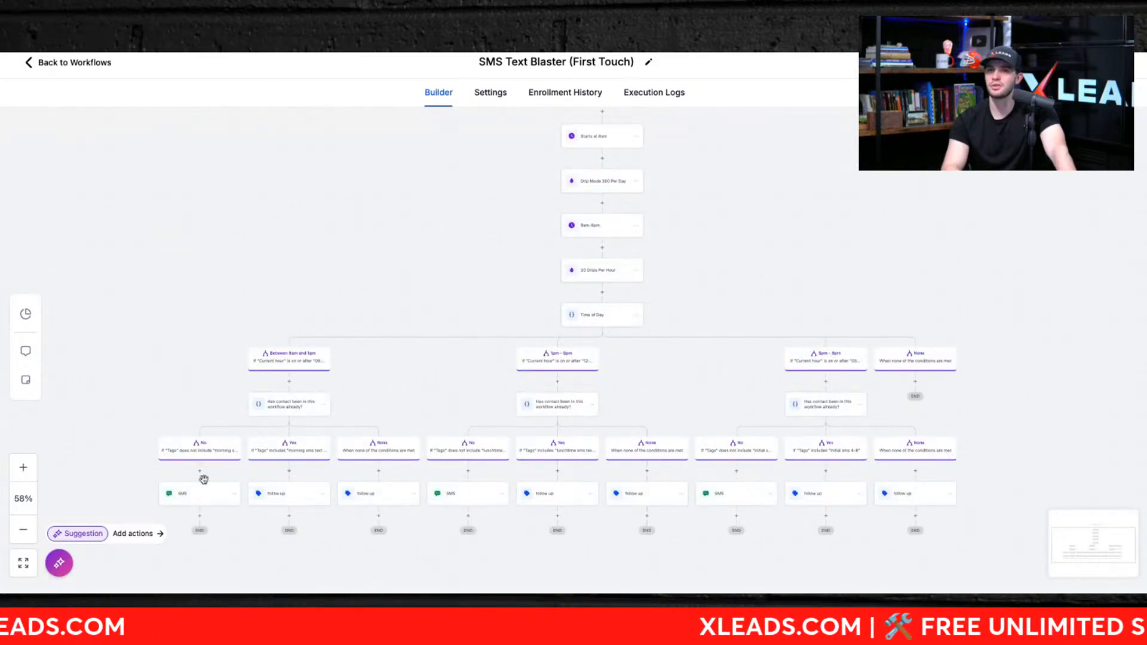
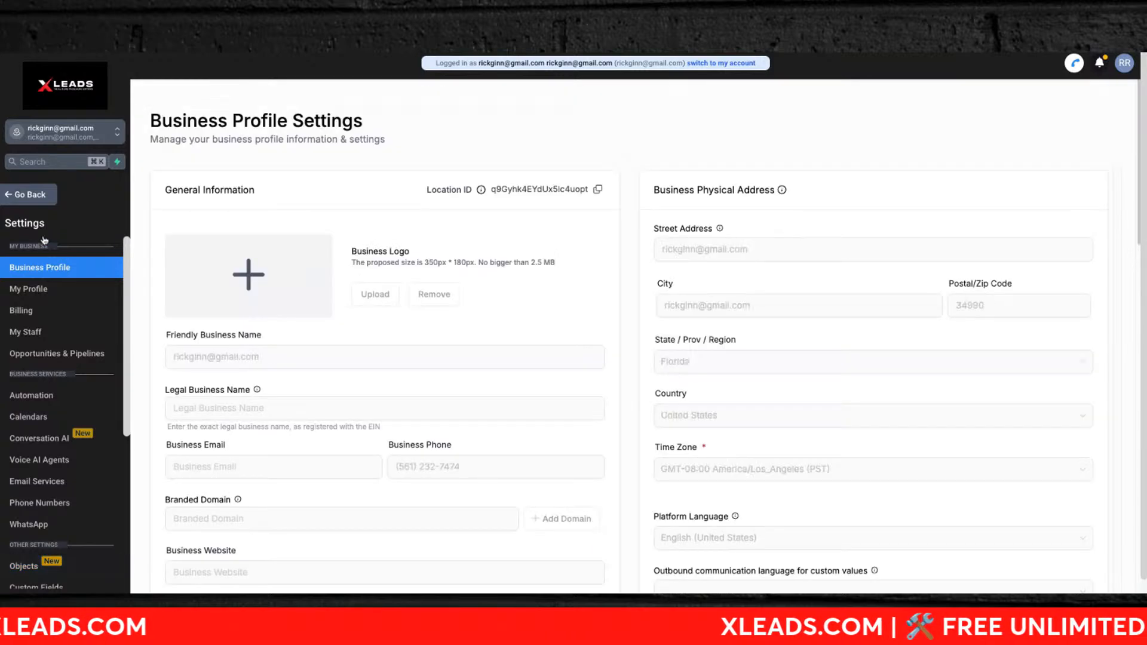
Leave the business settings, return to the workflow list and open "SMS Cash Buyers Workflow" in the Cash Buyer folder.
left_click(27, 194)
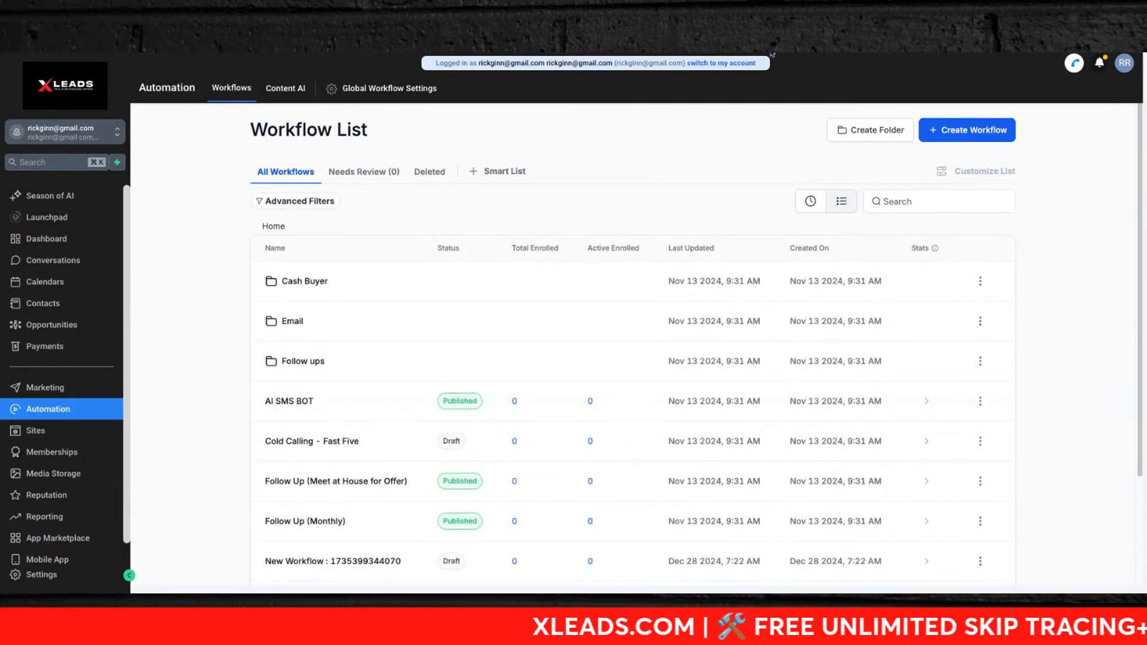
key("ctrl+minus")
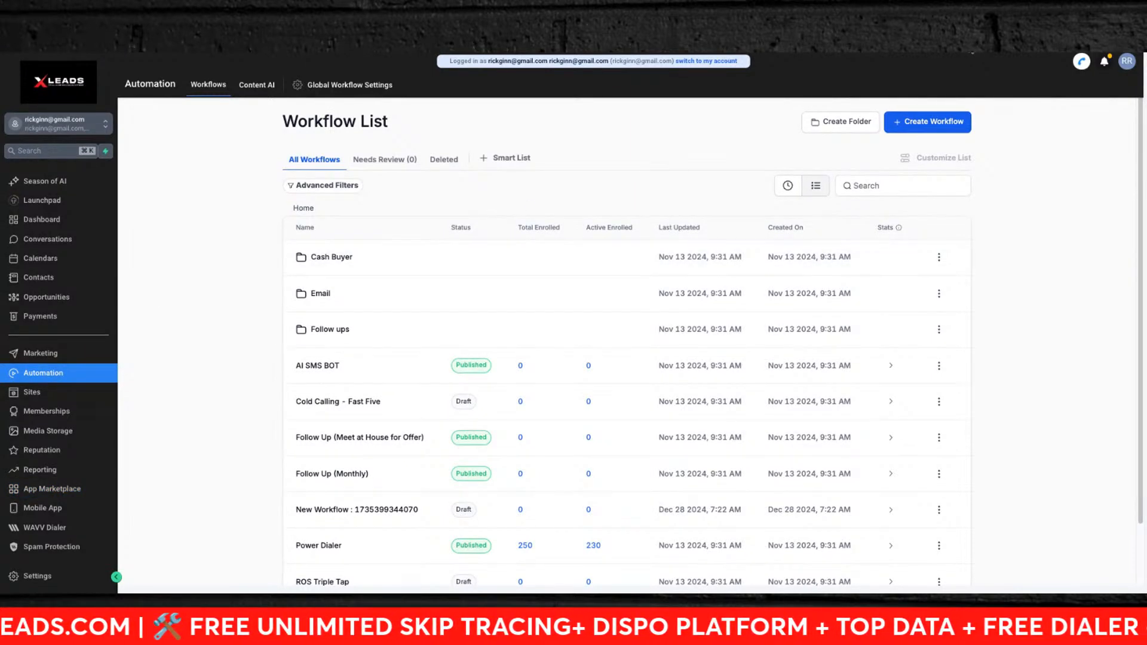
key("ctrl+plus")
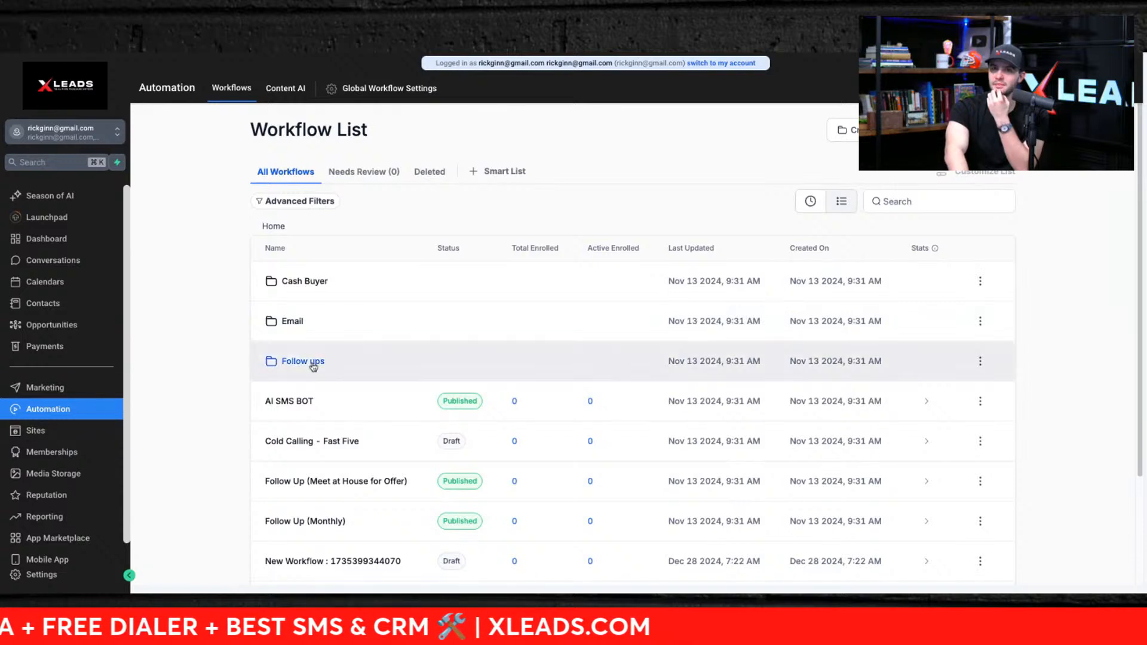
left_click(301, 281)
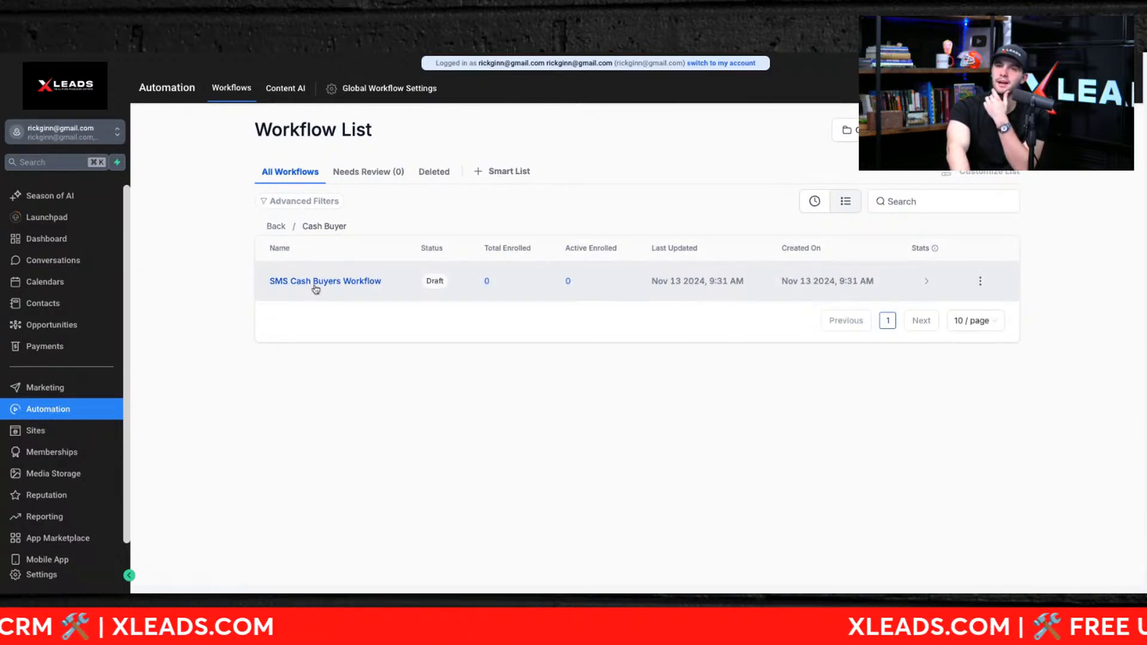
left_click(308, 281)
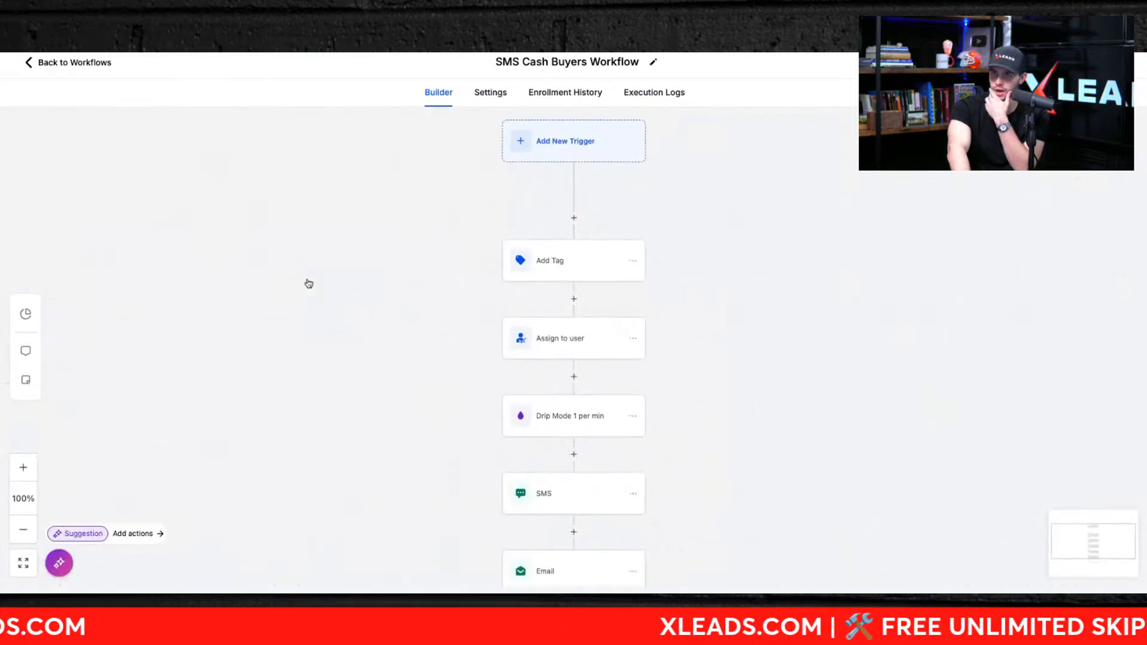
Examine the cash buyers workflow's sequence and view the settings of its Add Tag and Assign to user actions.
scroll(393, 354, "down", 5)
scroll(393, 355, "up", 5)
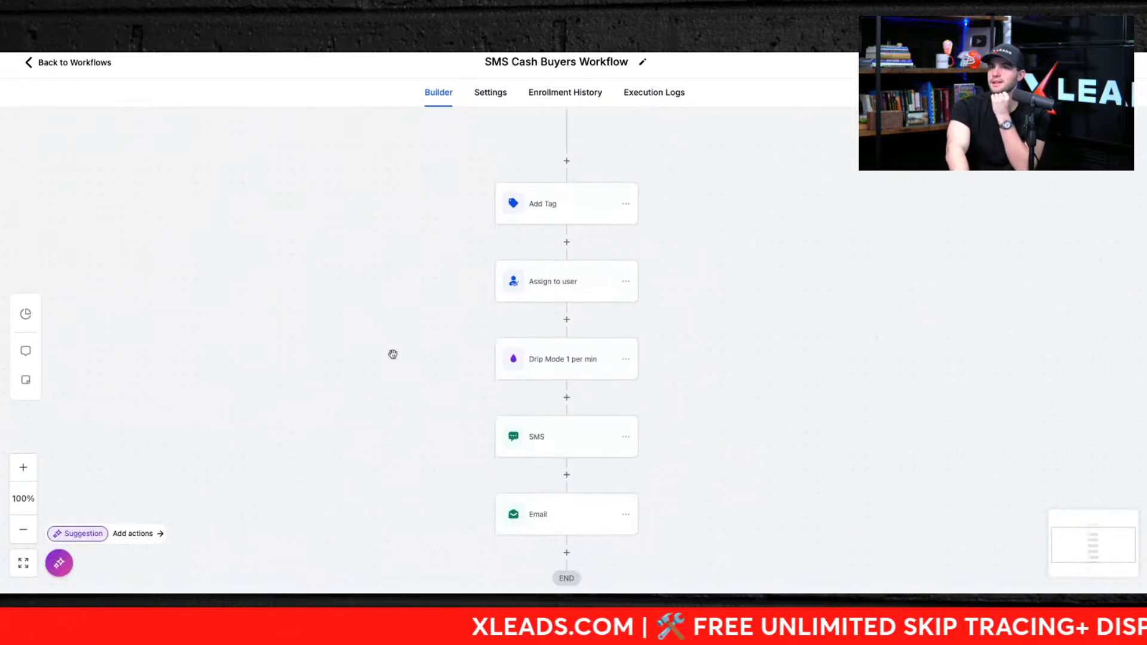
scroll(398, 347, "up", 1)
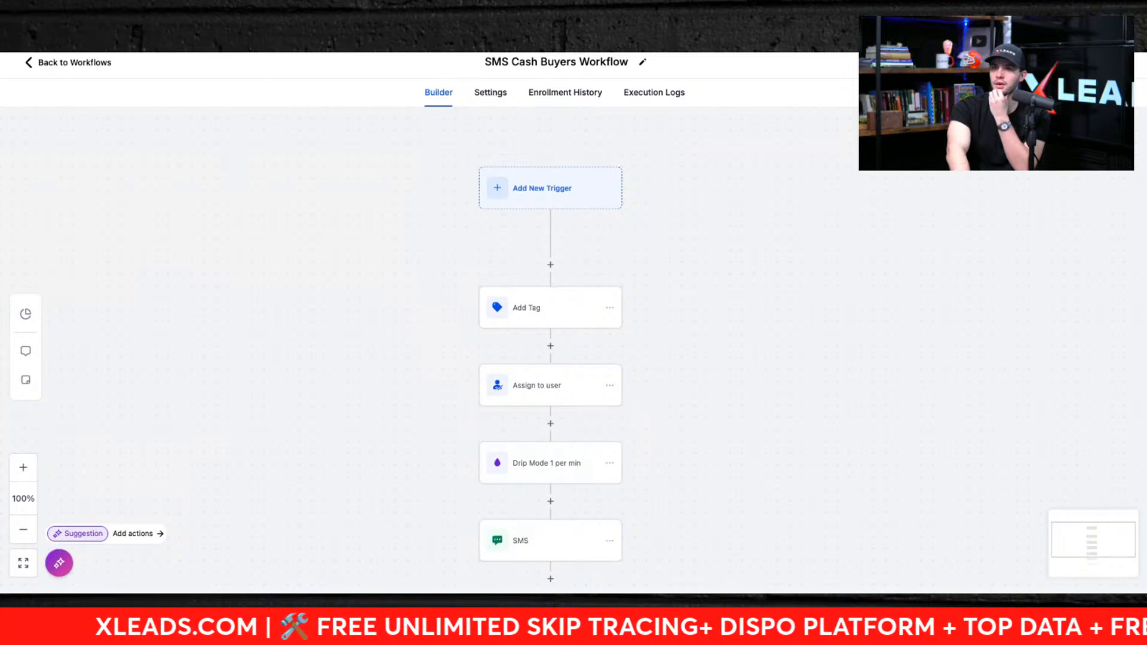
left_click(520, 317)
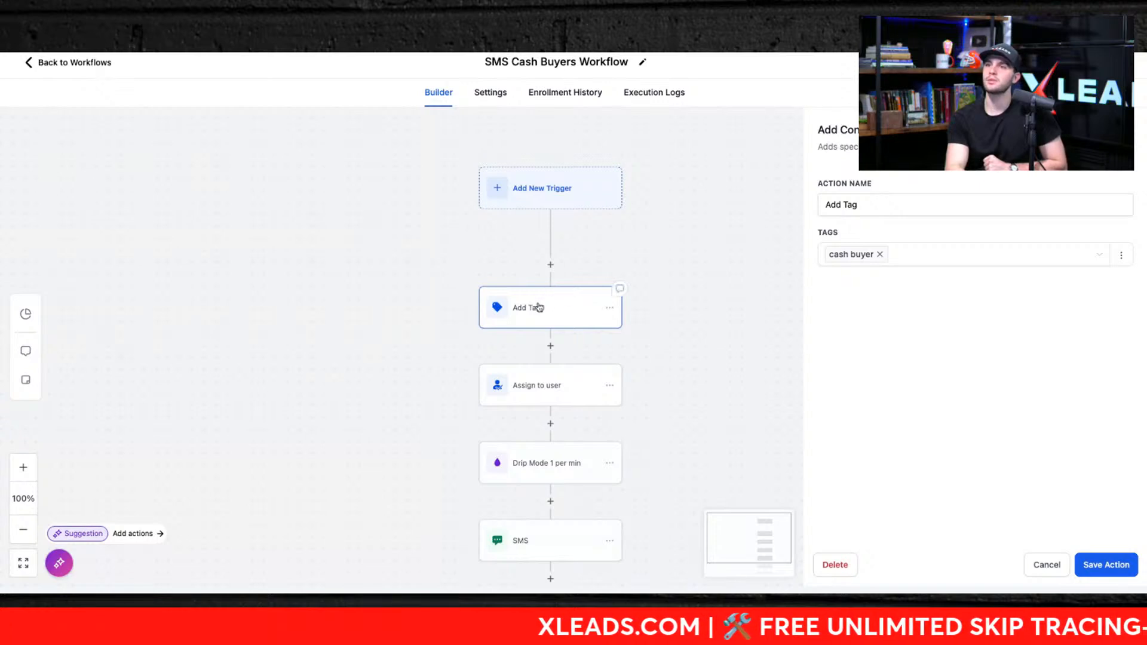
left_click(513, 385)
scroll(555, 466, "down", 2)
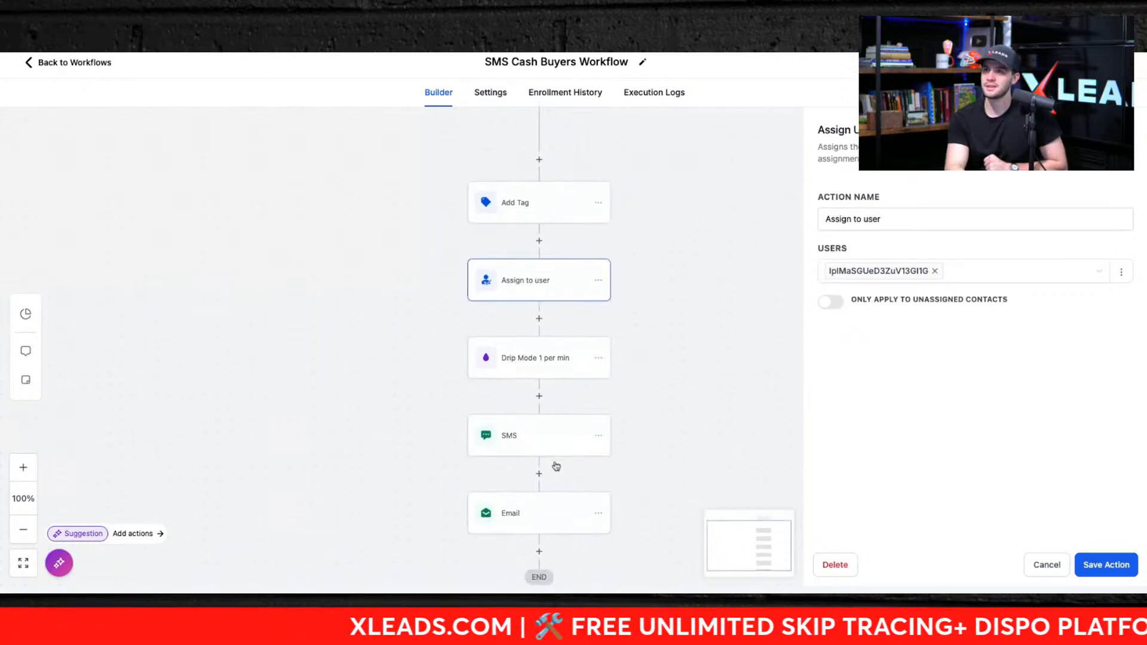
scroll(556, 466, "down", 2)
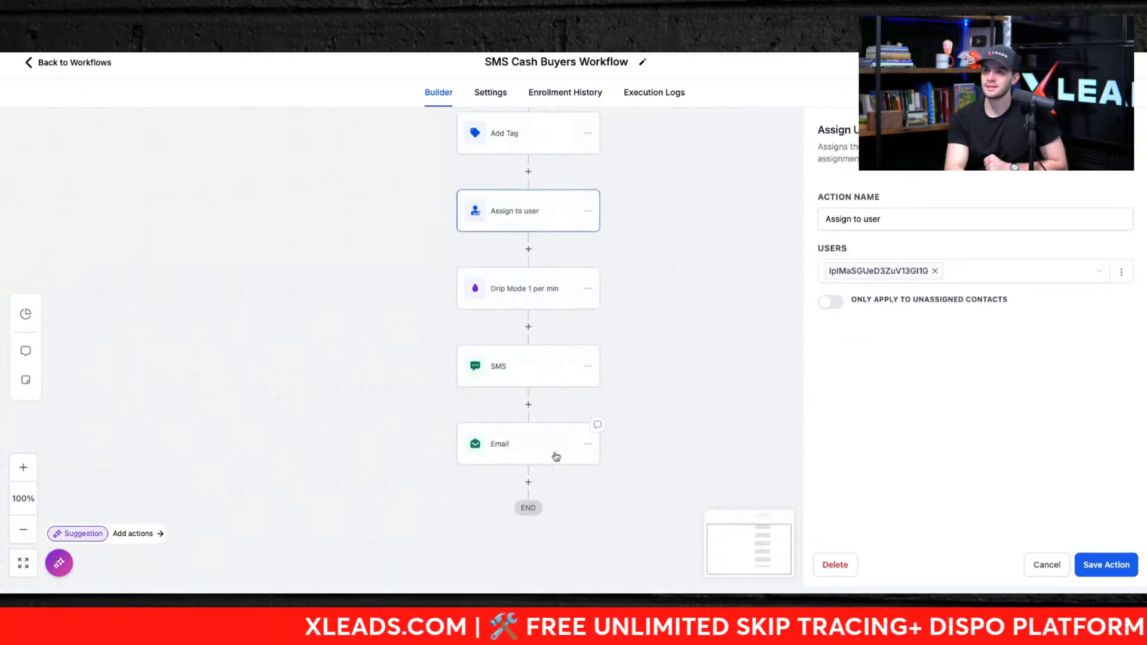
Review the settings of the "Drip Mode 1 per min", SMS and Email actions, including the templates they use.
left_click(508, 293)
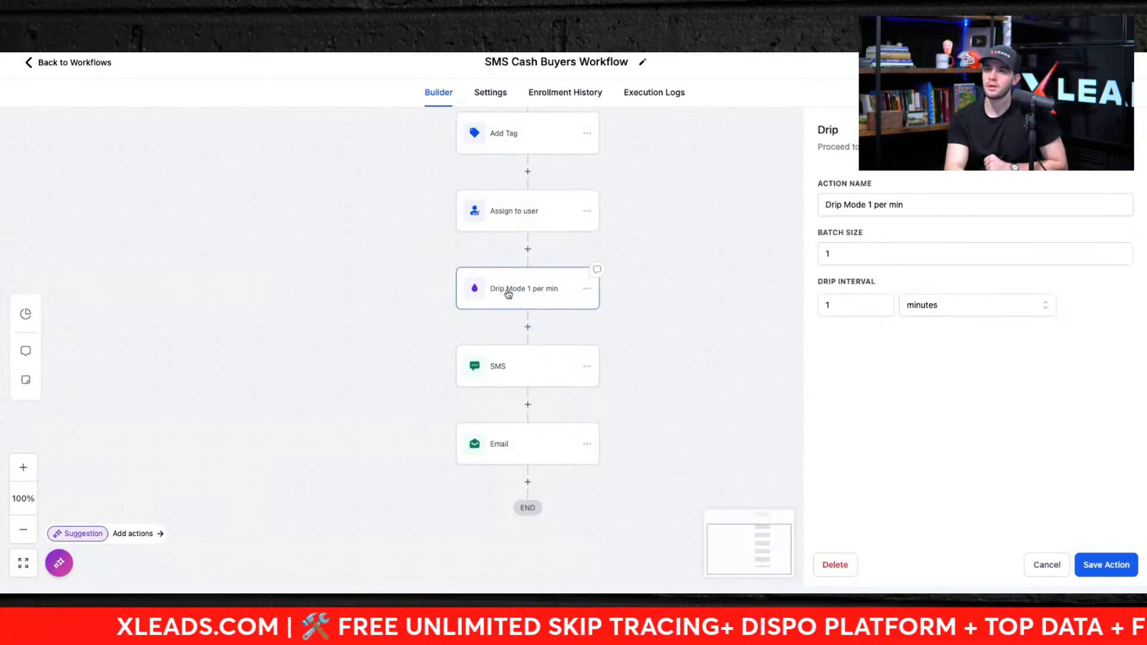
left_click(507, 373)
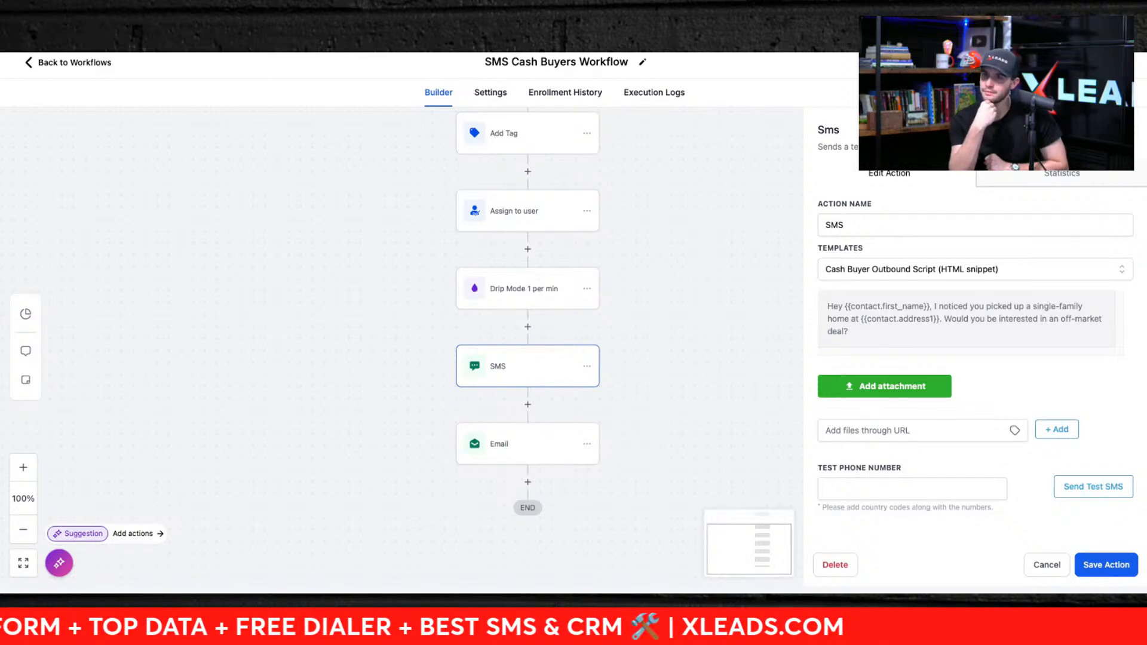
left_click(521, 445)
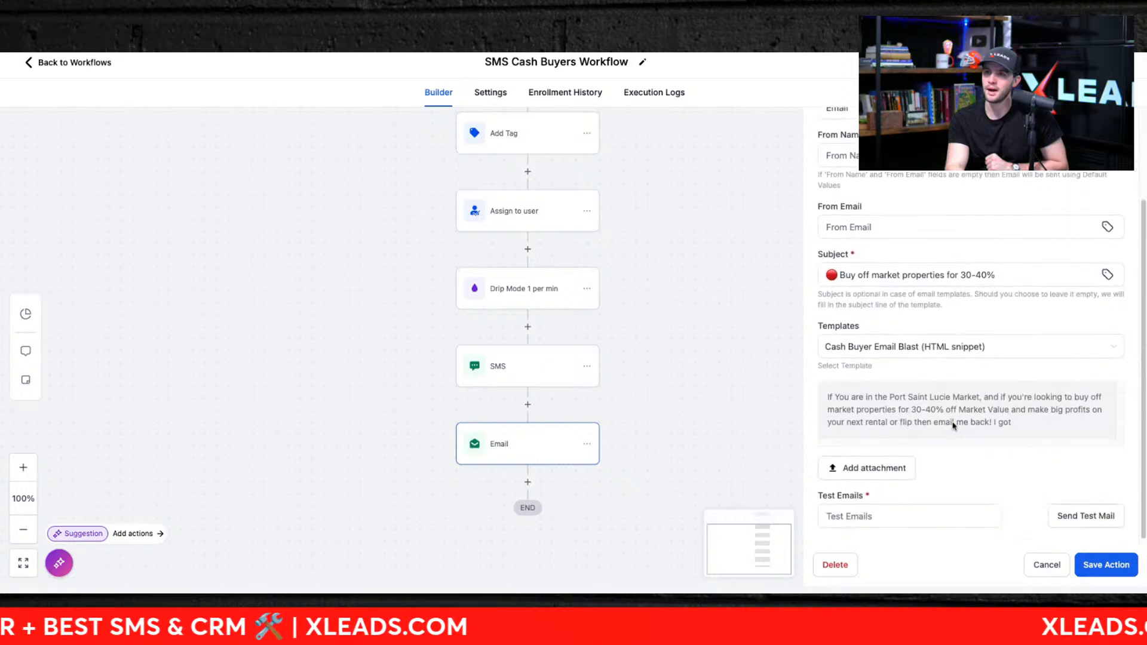
scroll(955, 427, "down", 2)
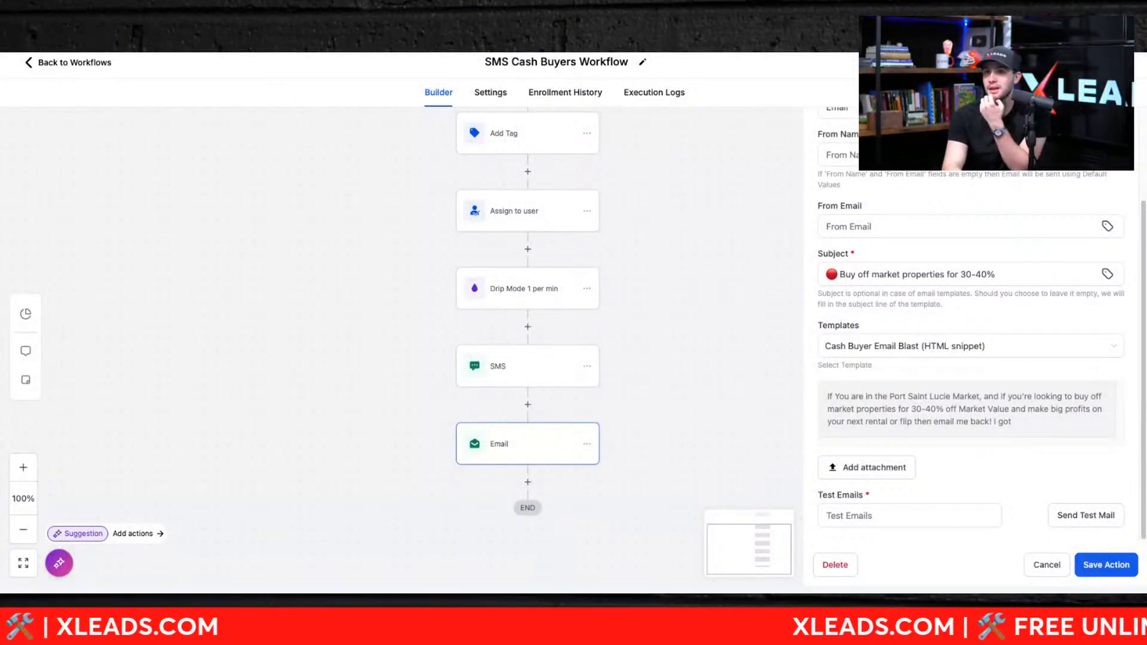
Return to the workflow list, create a new blank workflow and choose Contact Tag as its trigger.
left_click(46, 70)
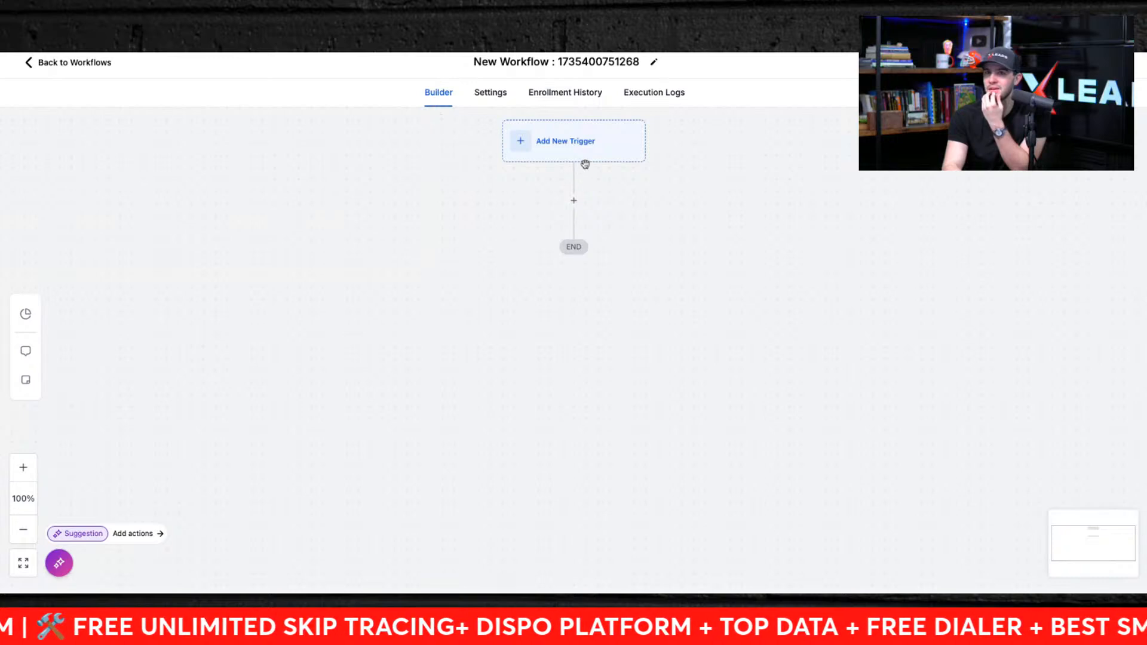
left_click(559, 143)
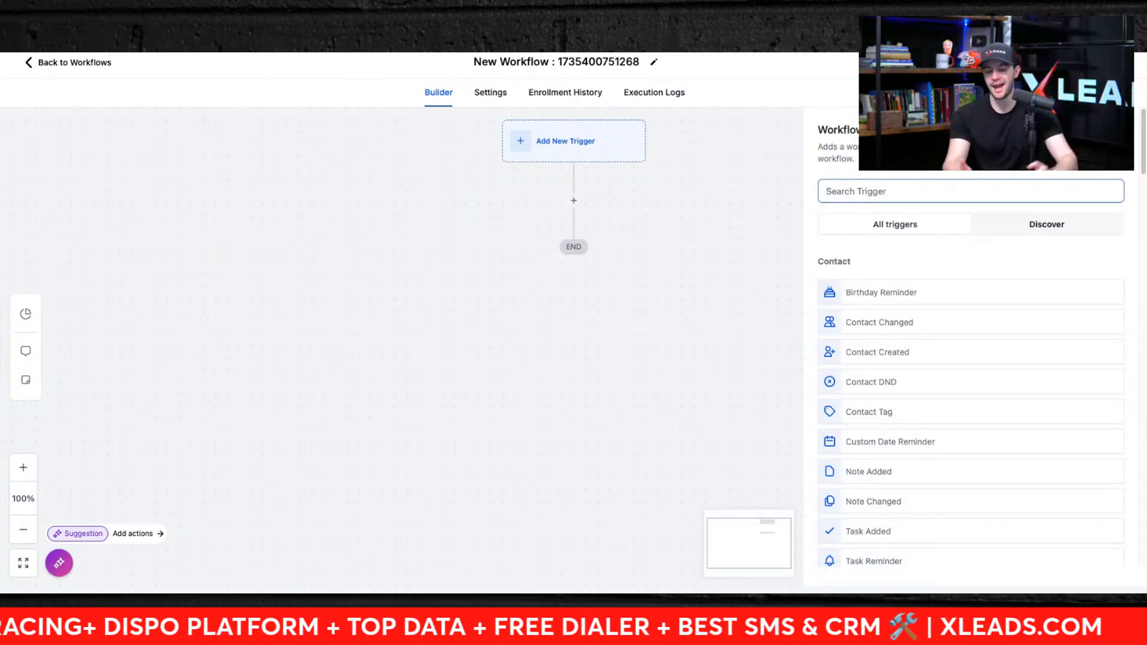
type("tag")
left_click(918, 295)
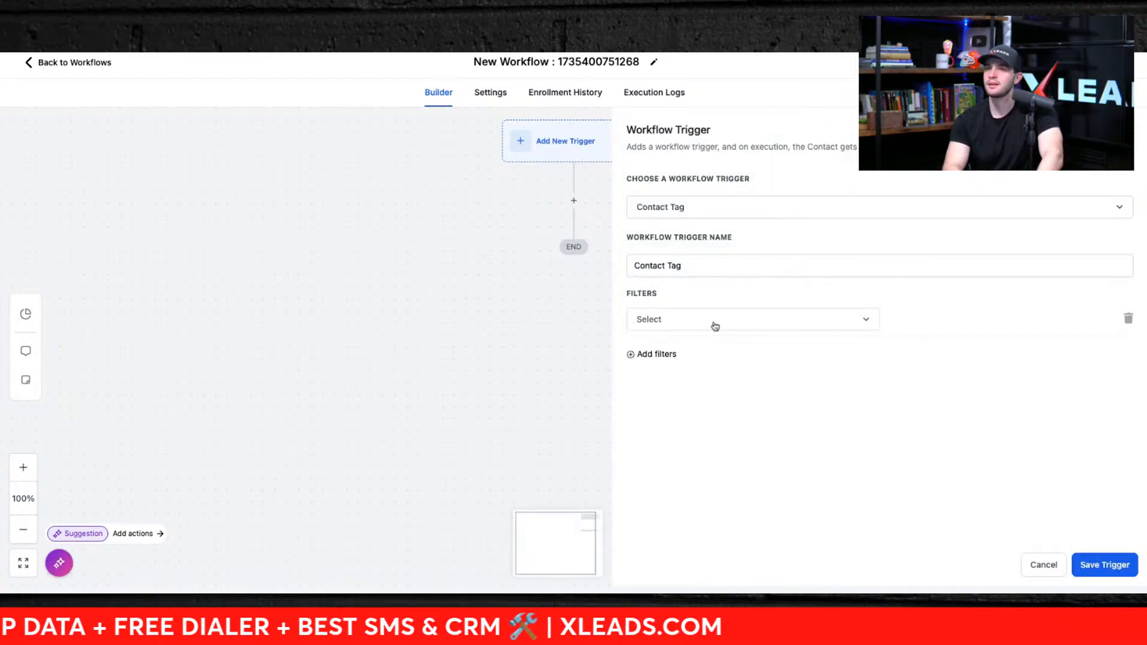
Set the Contact Tag trigger's filter to Tag Added.
left_click(713, 323)
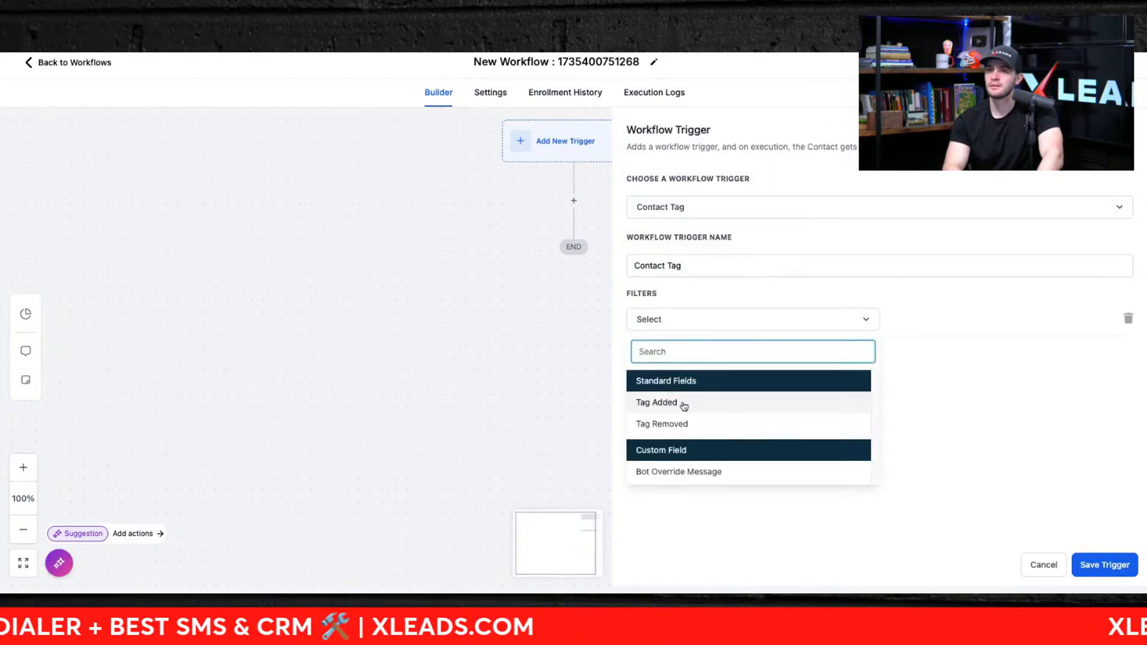
left_click(691, 301)
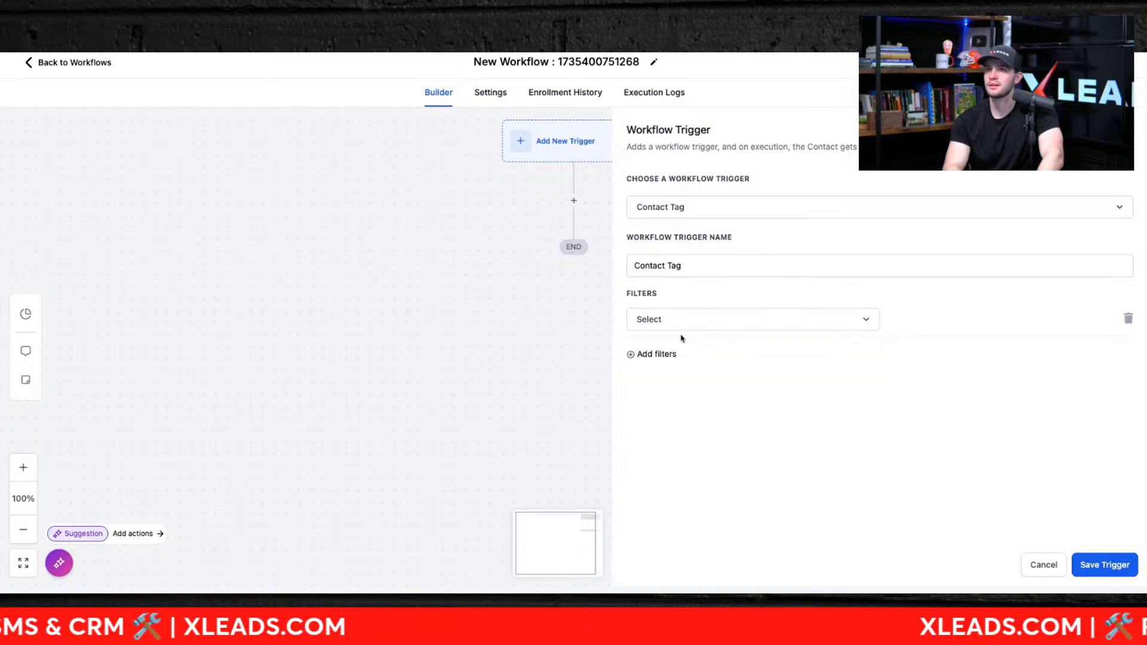
left_click(684, 322)
left_click(661, 403)
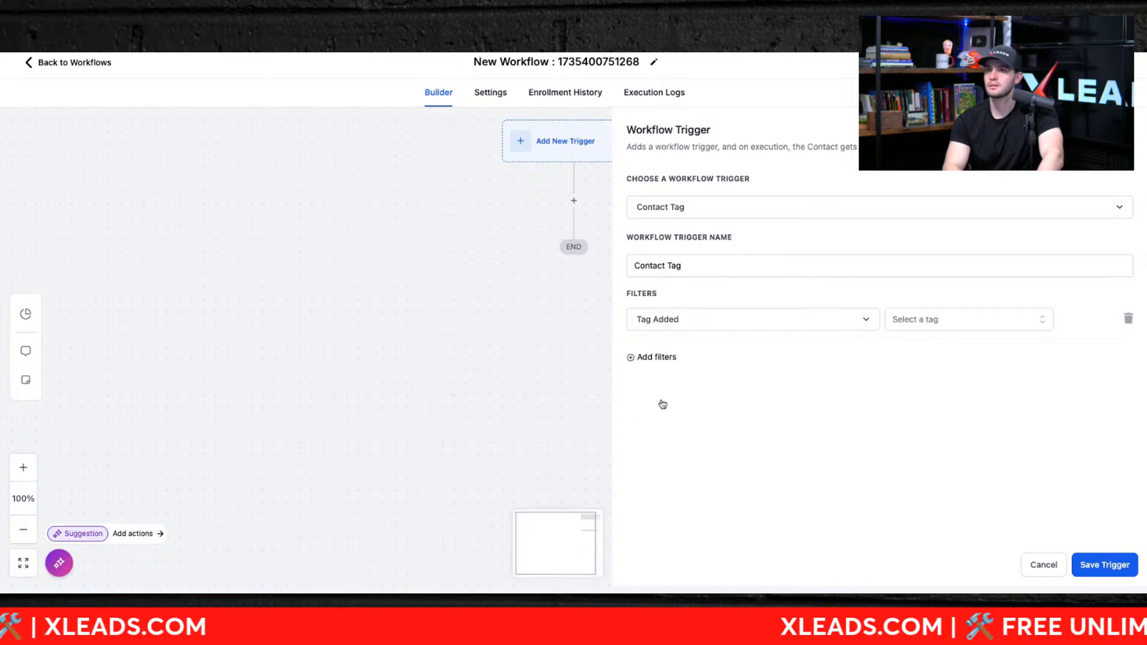
Create a new tag "dispo" for the Tag Added filter and save the trigger.
left_click(926, 317)
scroll(918, 410, "down", 2)
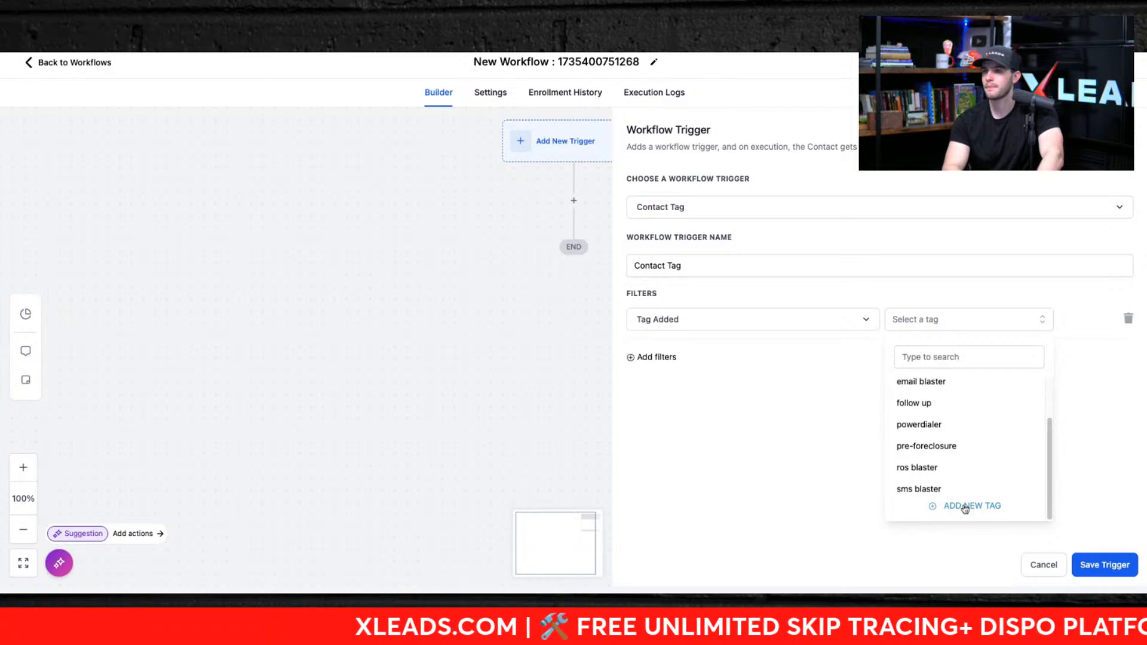
scroll(973, 435, "up", 2)
left_click(944, 357)
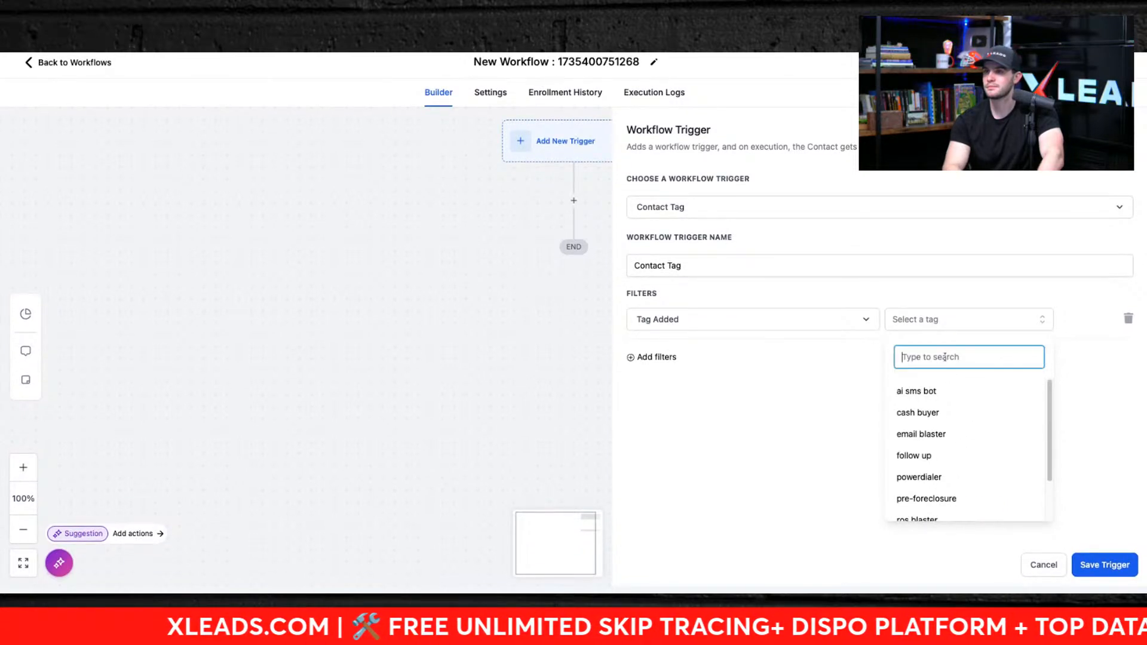
type("dispo")
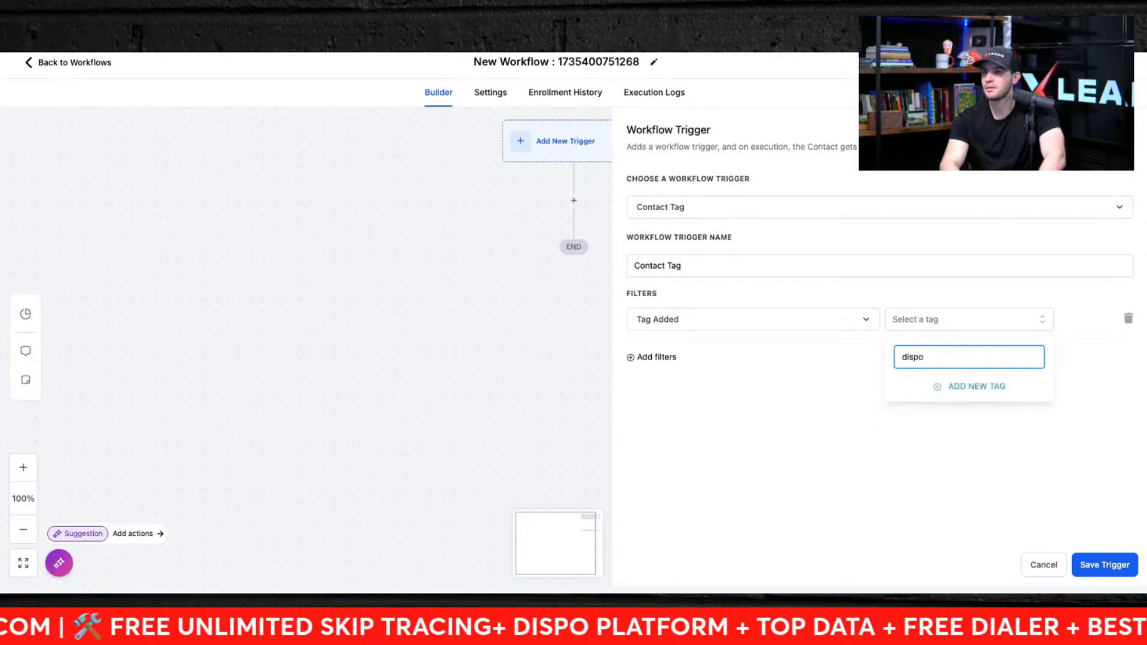
left_click(953, 392)
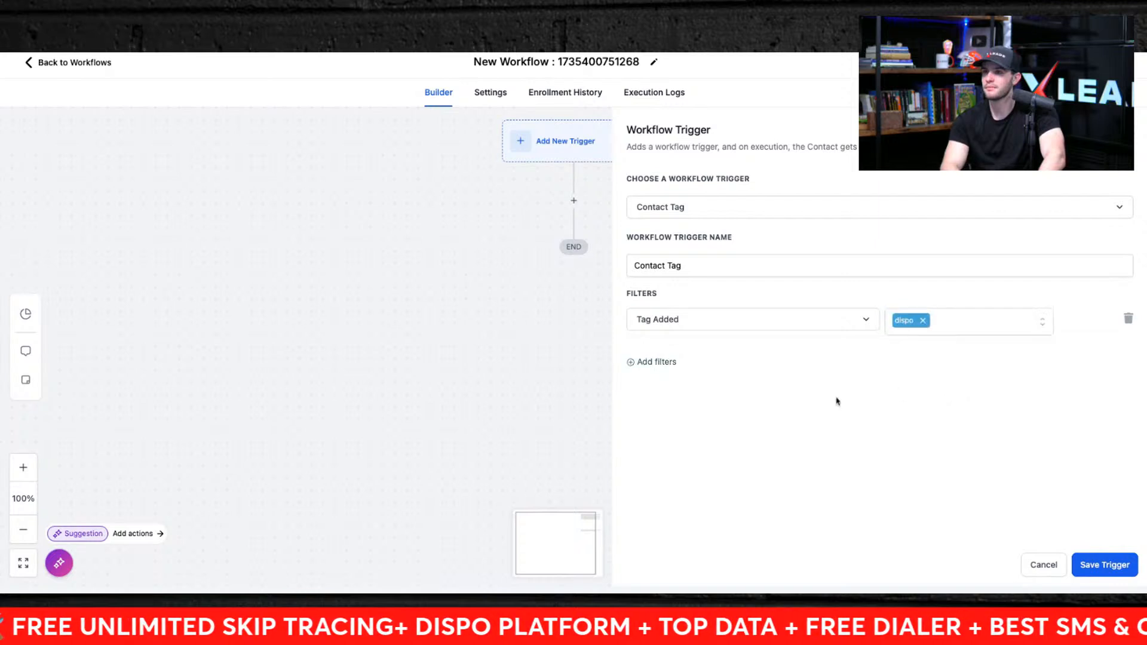
left_click(1110, 566)
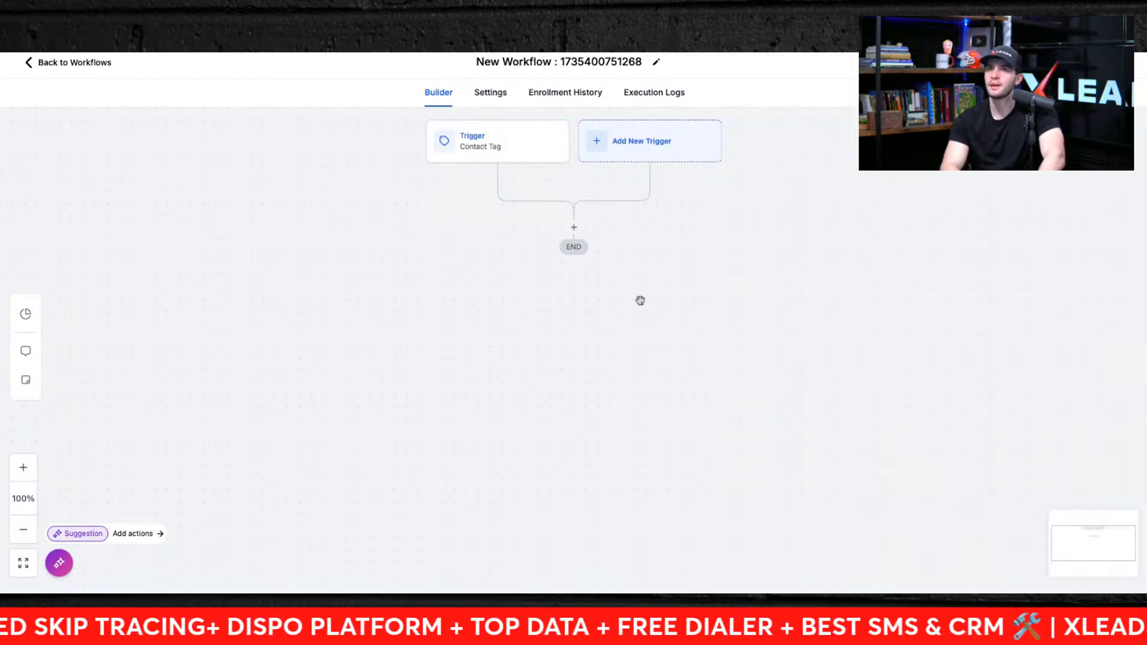
Add a Send SMS action beneath the Contact Tag trigger.
left_click(478, 146)
left_click(573, 228)
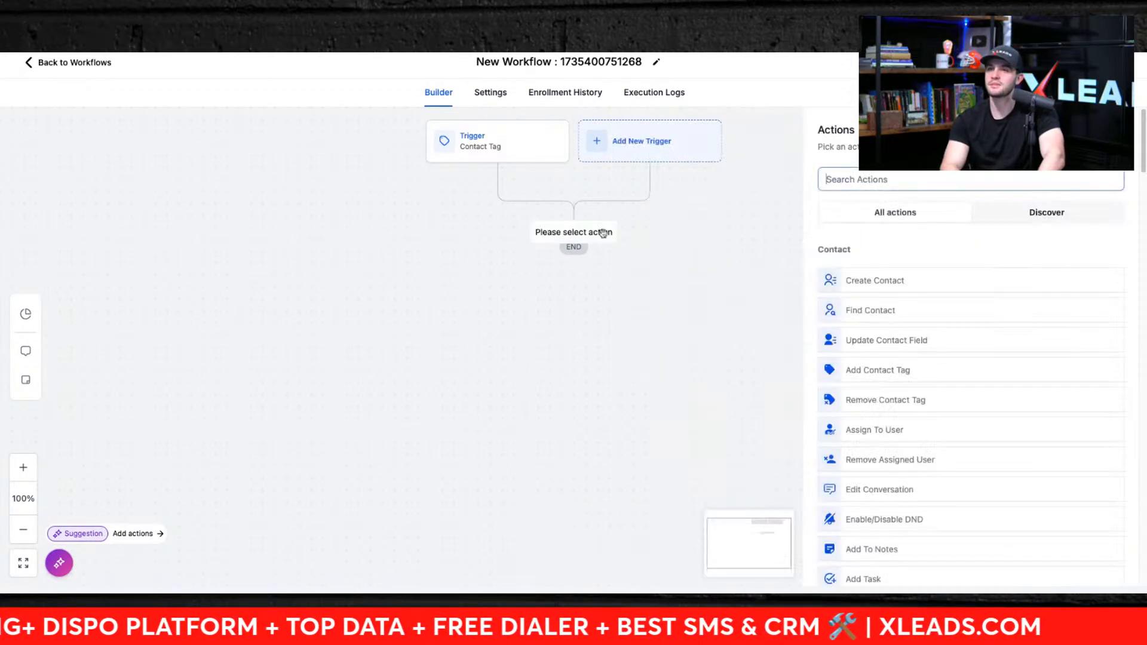
type("sms")
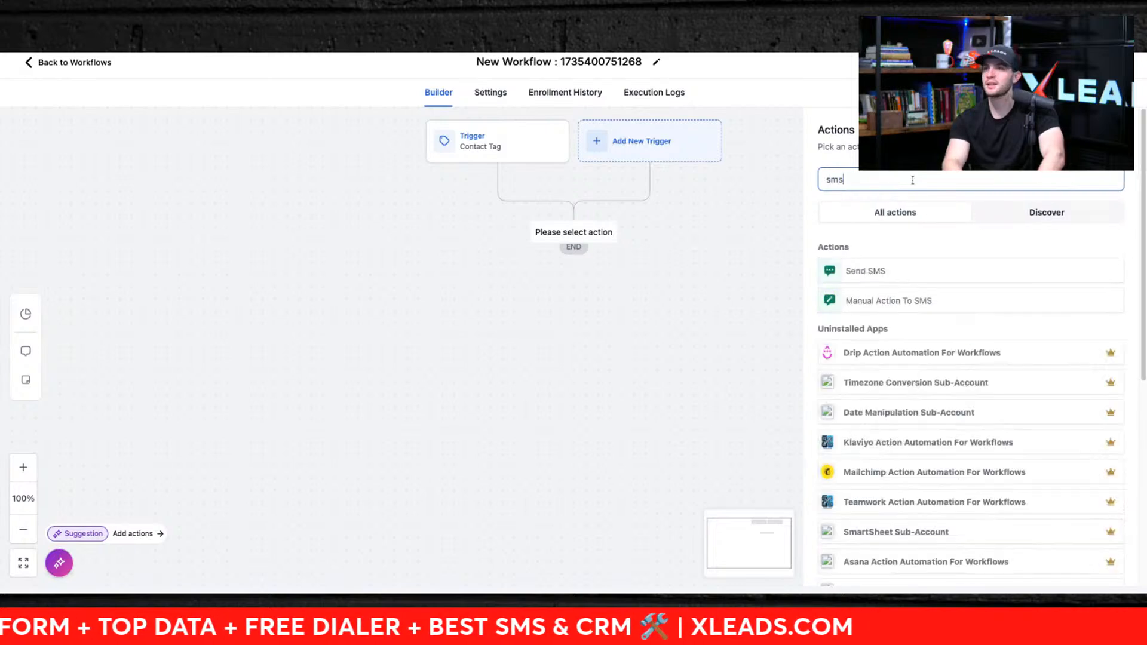
left_click(894, 279)
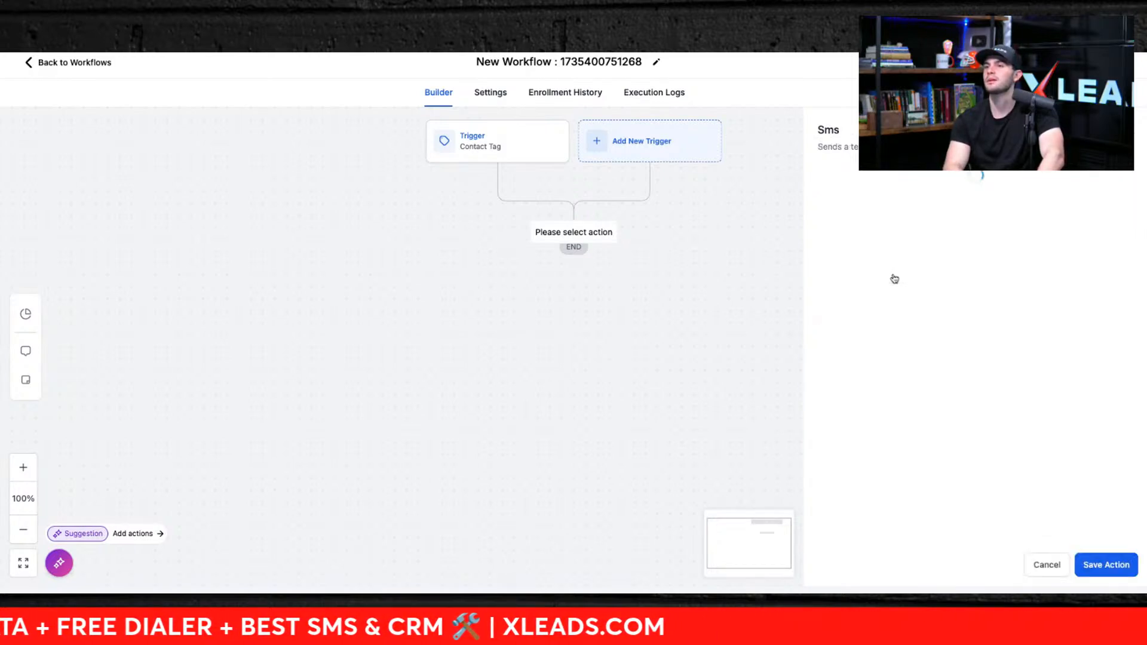
Browse the message templates available for the SMS action and close the list without choosing one.
left_click(869, 279)
scroll(878, 433, "down", 3)
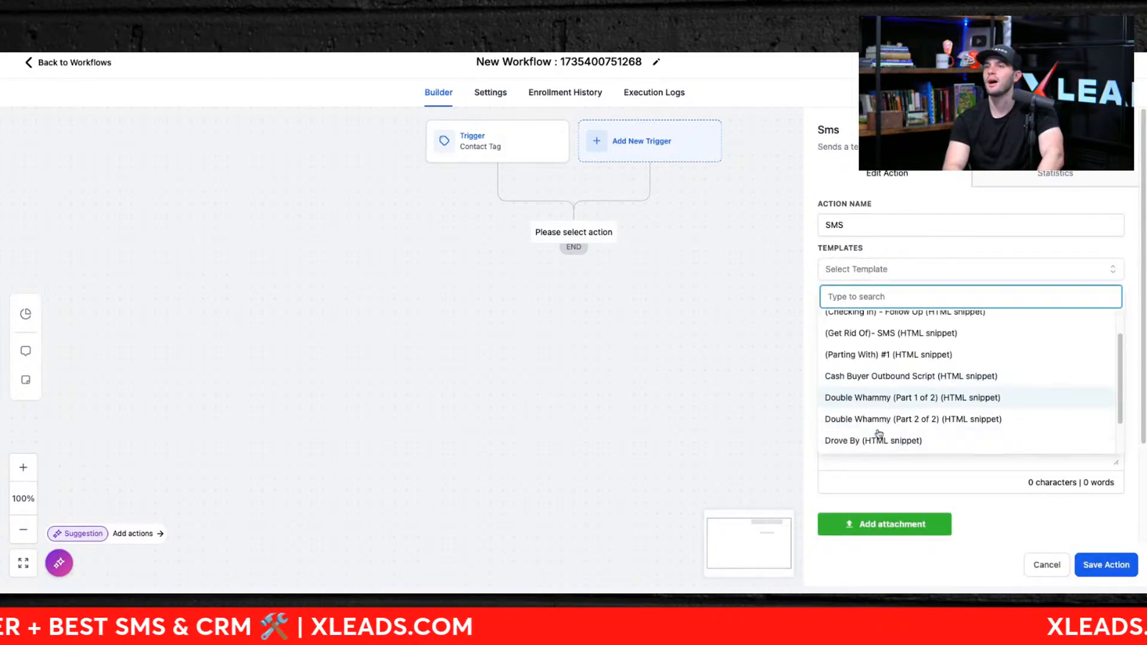
scroll(890, 394, "up", 2)
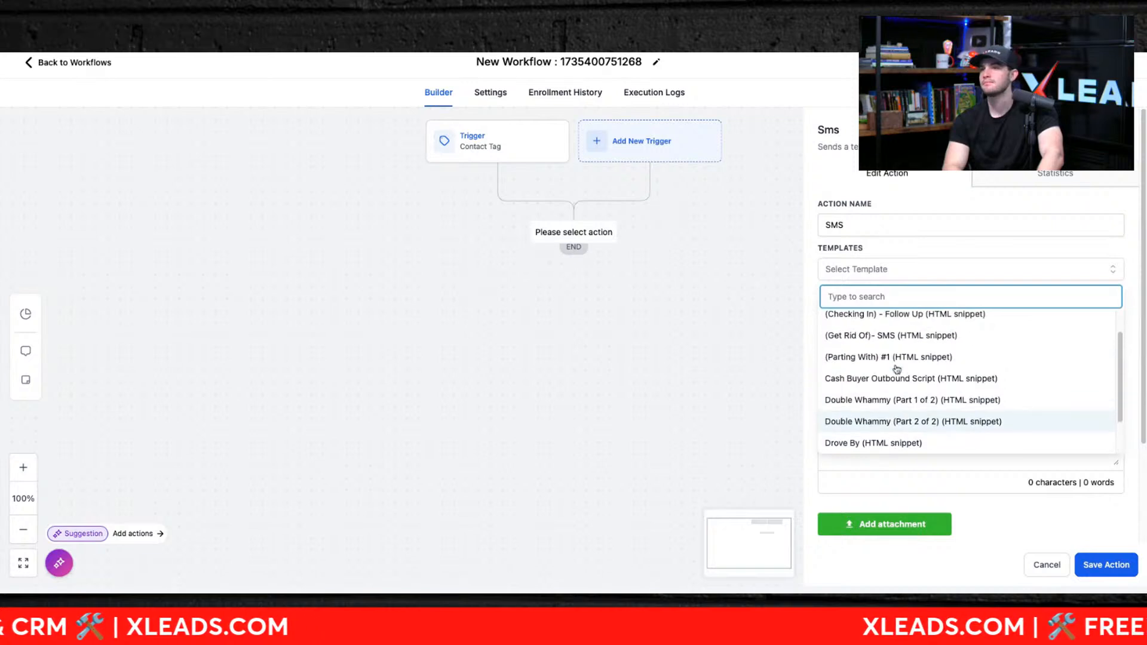
scroll(896, 377, "down", 2)
scroll(897, 375, "up", 2)
scroll(896, 375, "up", 1)
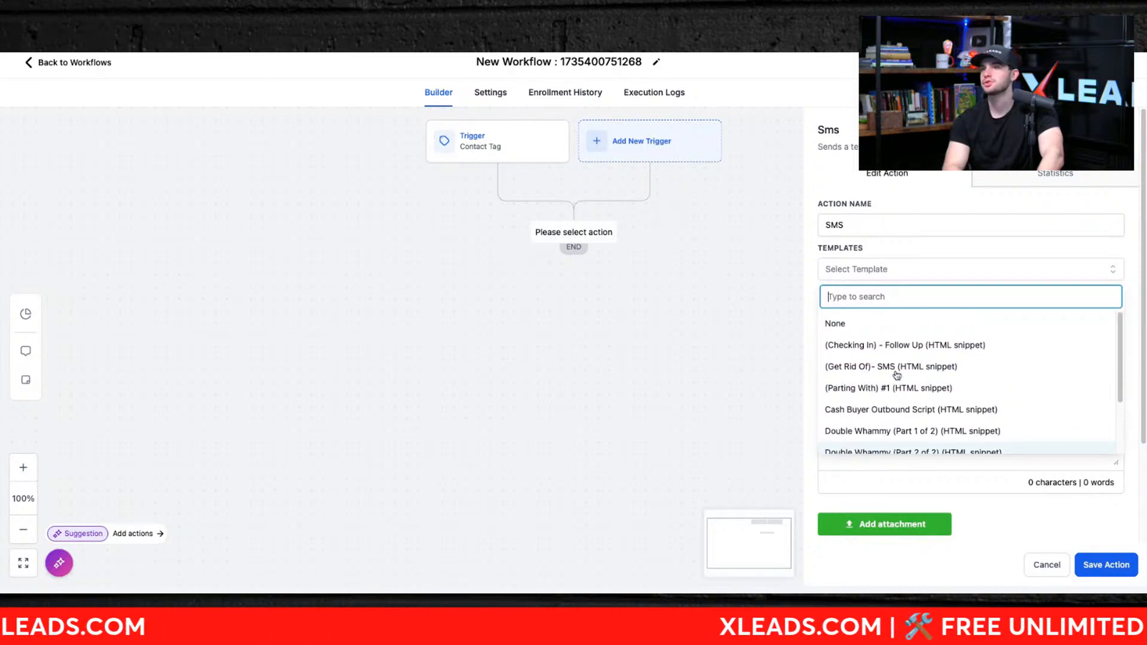
left_click(904, 251)
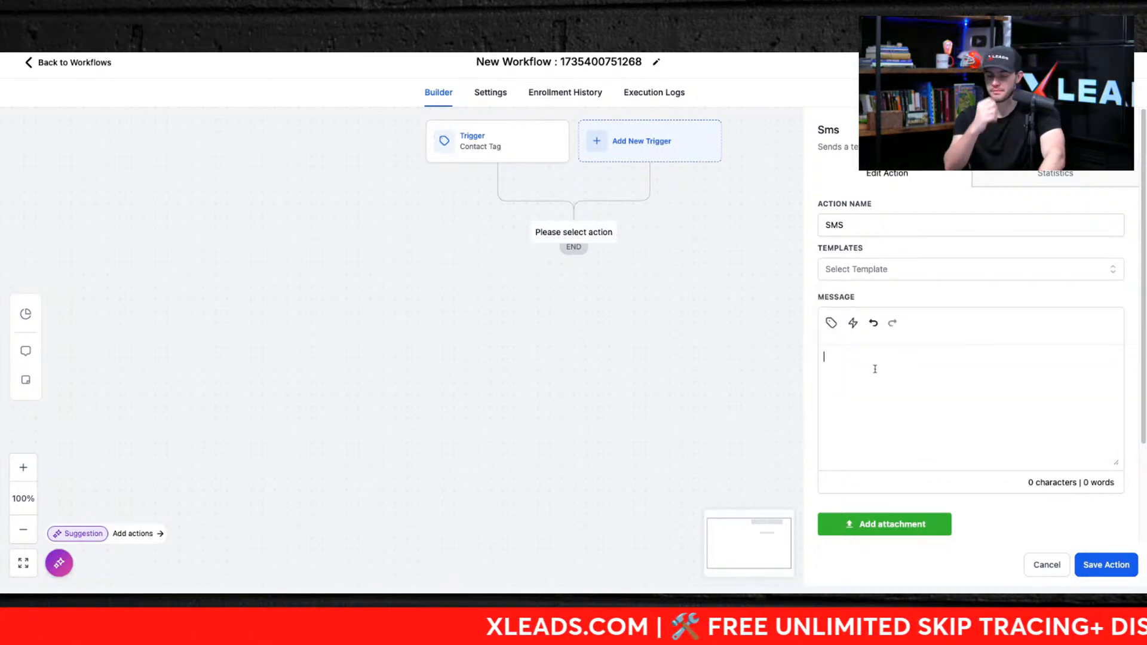
Begin the SMS message with "Hey" followed by the contact's First Name custom value.
type("Hey")
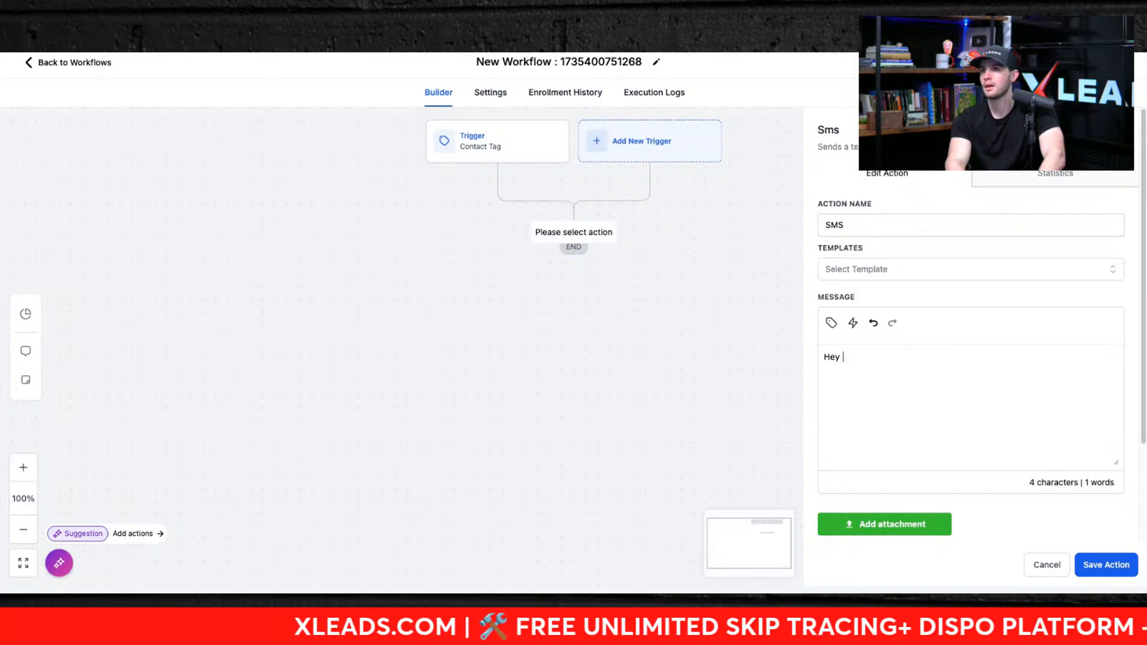
left_click(831, 323)
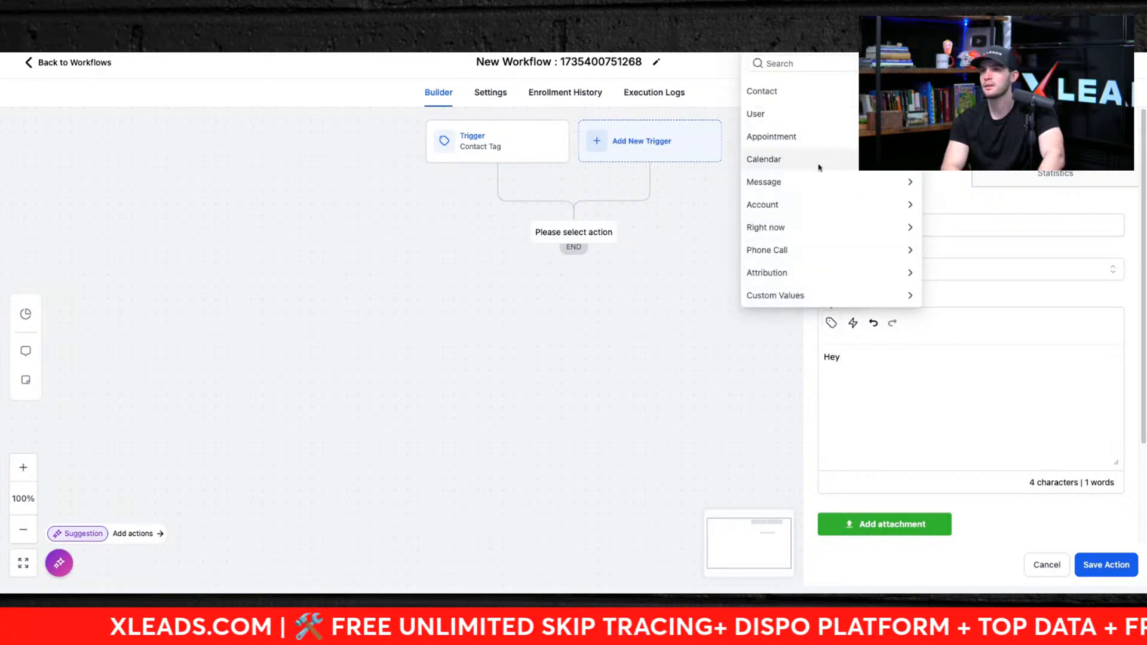
left_click(778, 92)
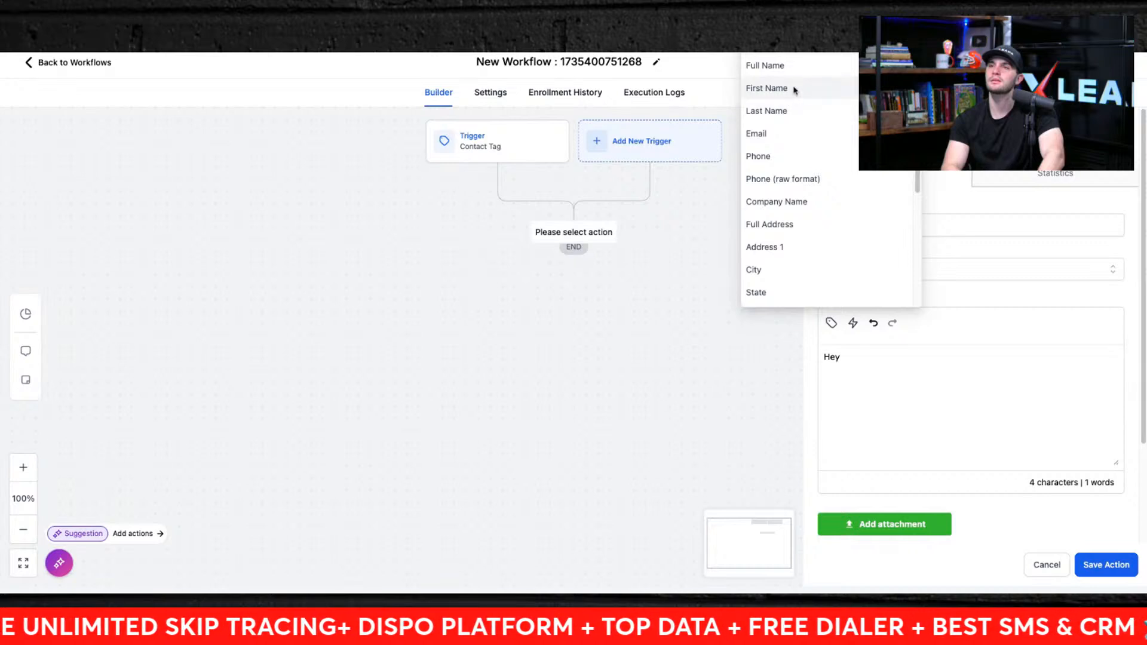
left_click(793, 90)
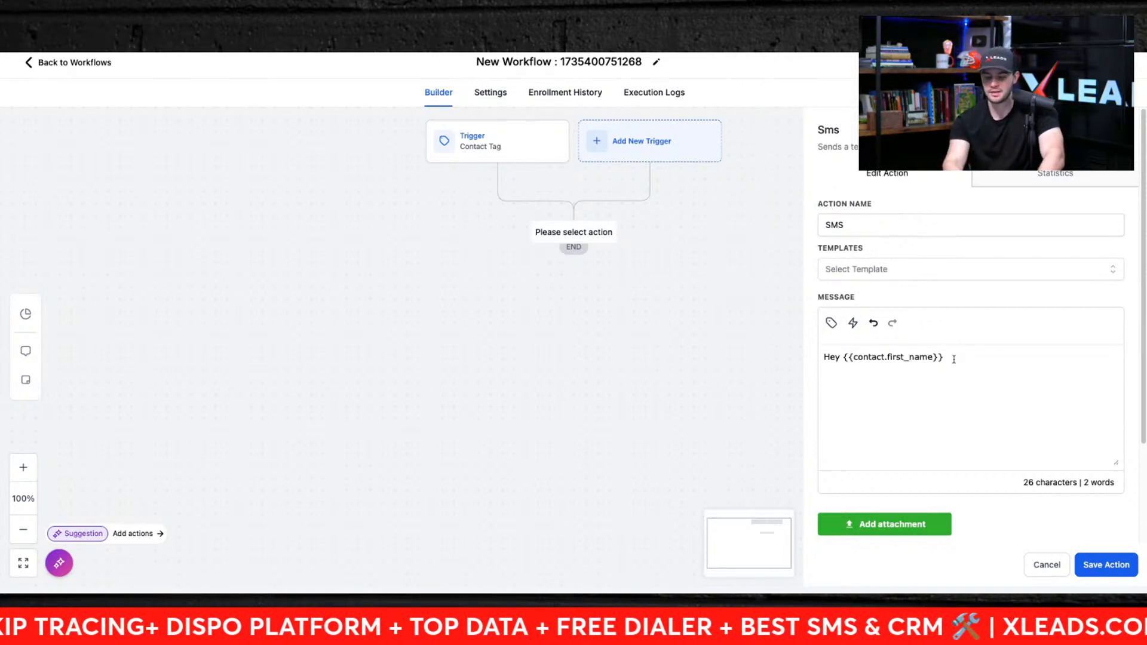
Continue the SMS message with ", I just locked up a deal in" and insert the contact's City custom value.
type(", I ")
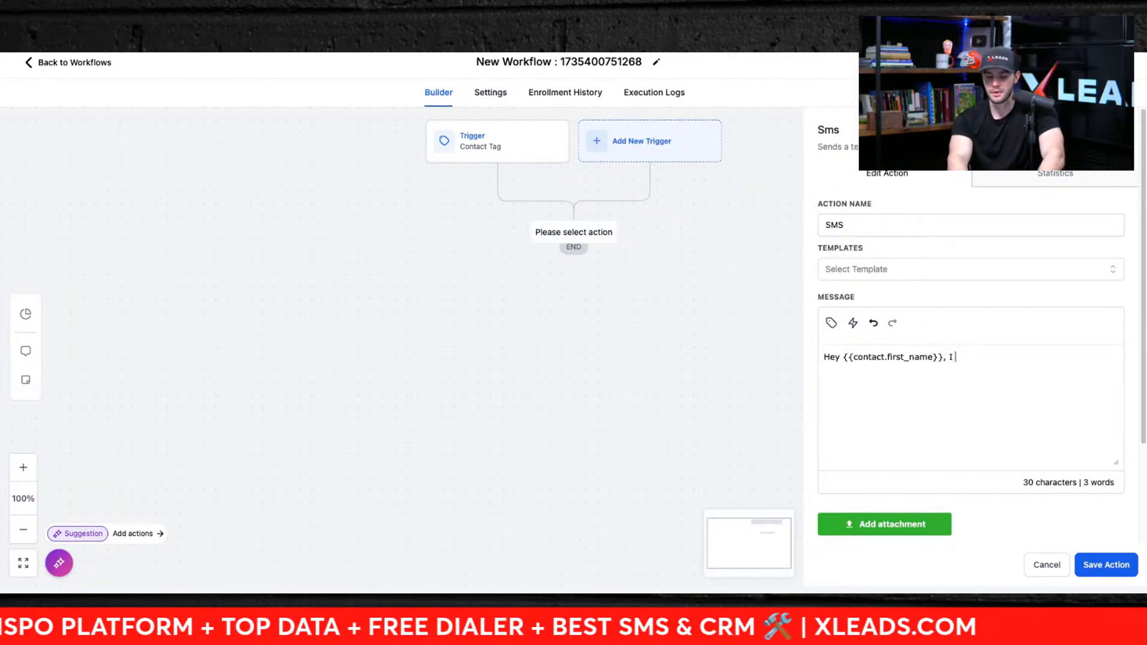
type("just l")
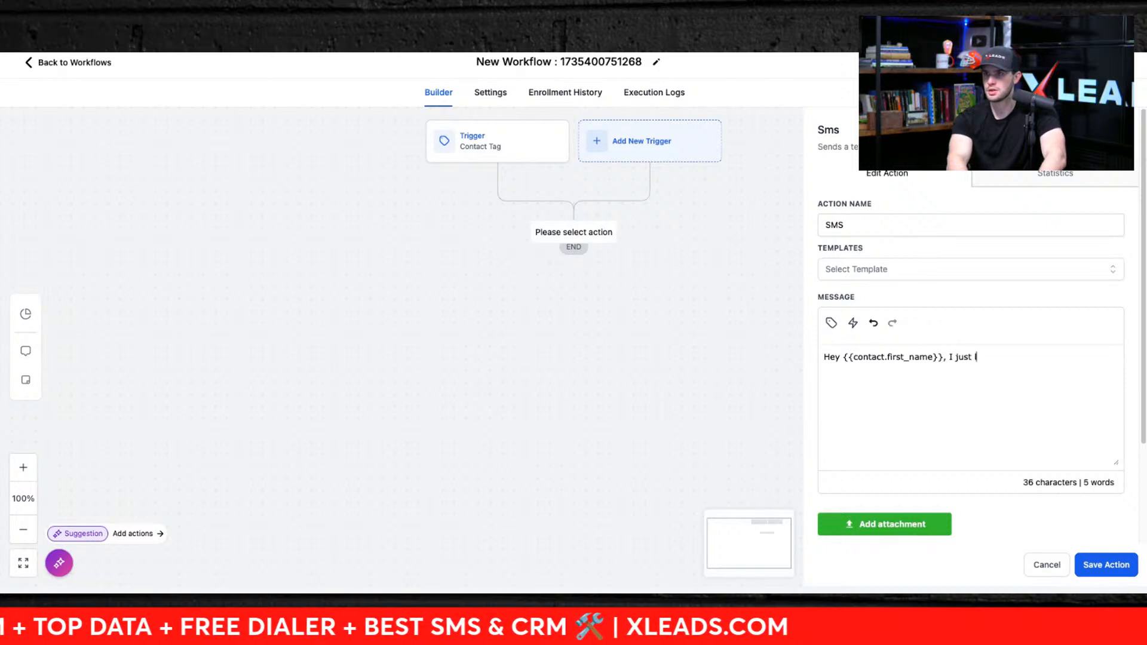
type("okc")
type("cked up a deal in")
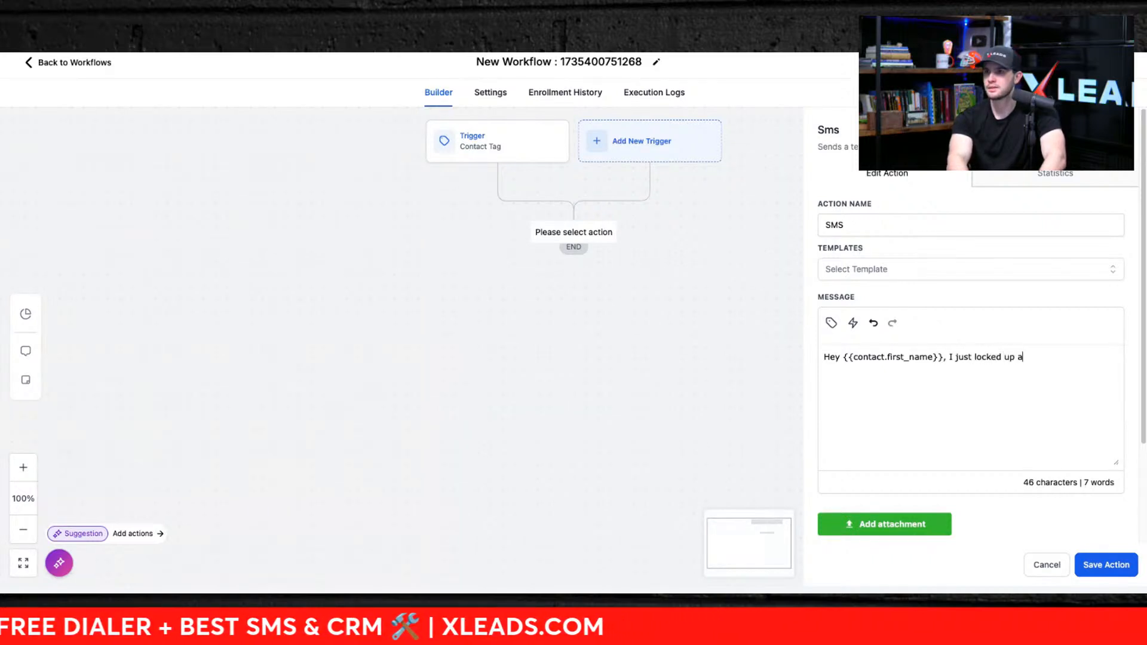
left_click(831, 322)
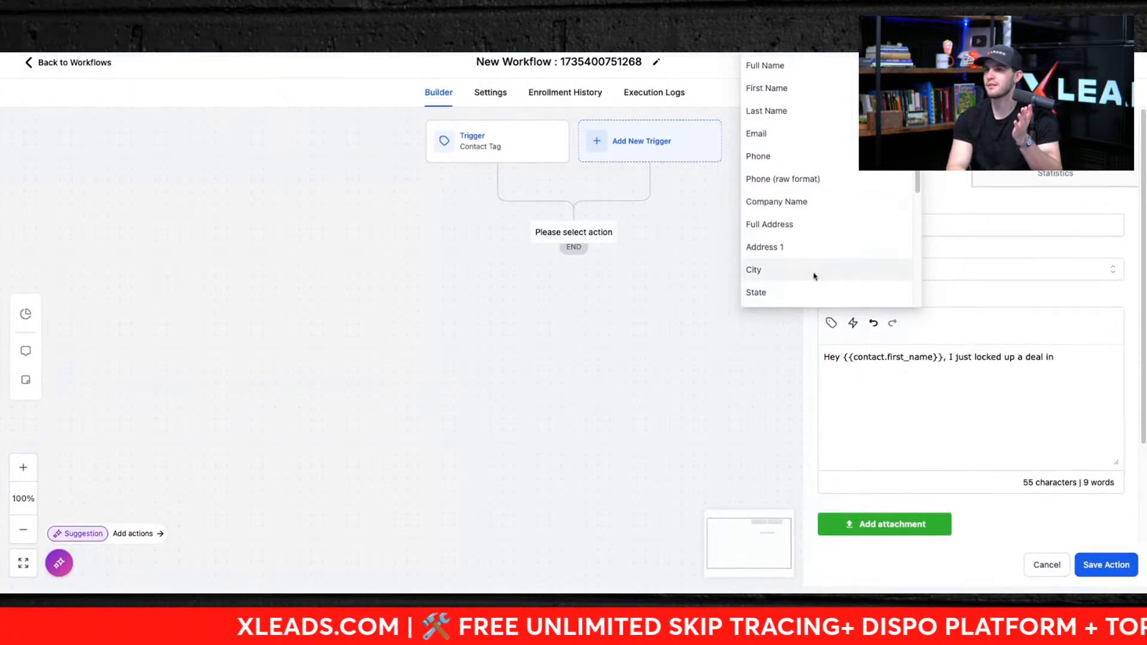
left_click(788, 272)
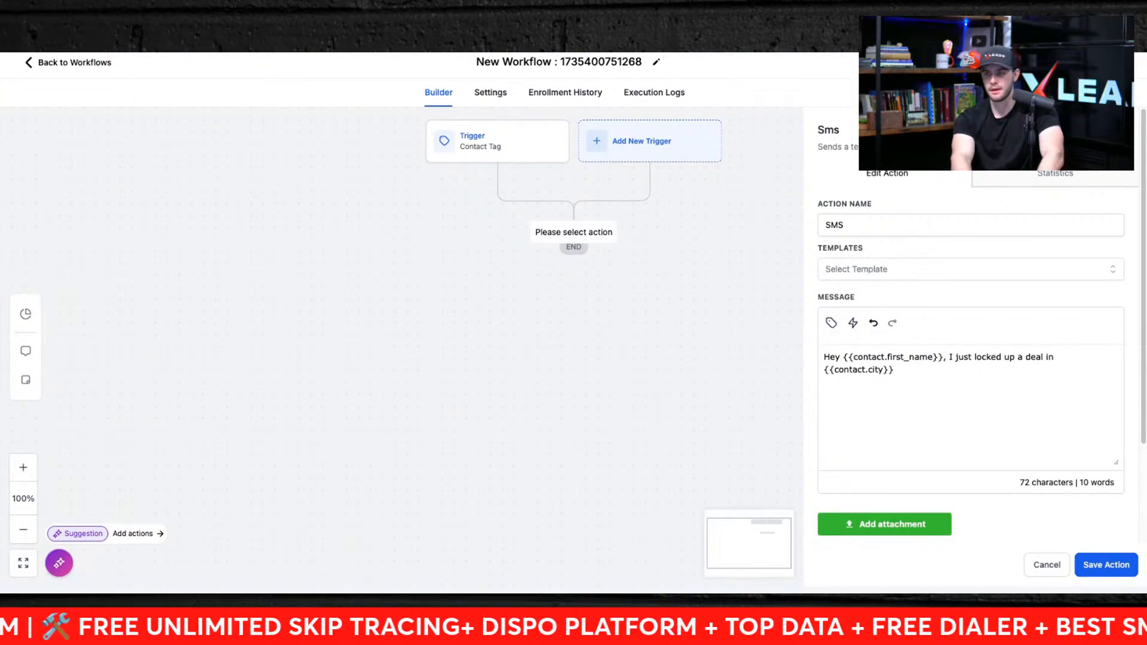
Add "& you're the first person I thought of!" after the city placeholder in the SMS message.
type("I")
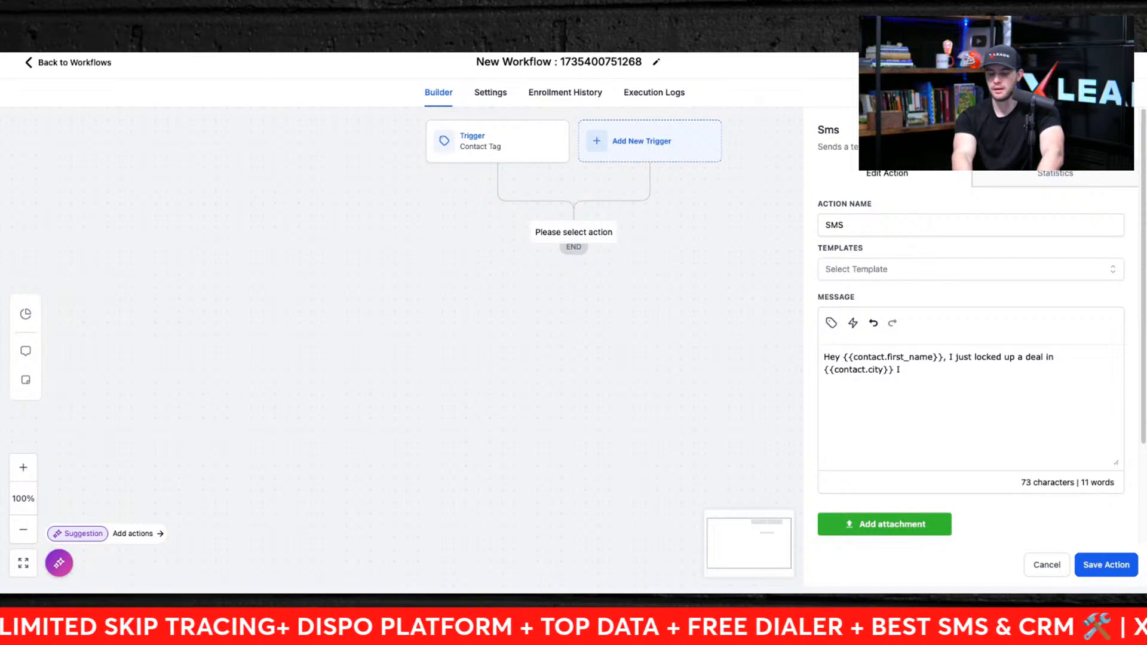
key("BackSpace")
type("and i")
key("BackSpace")
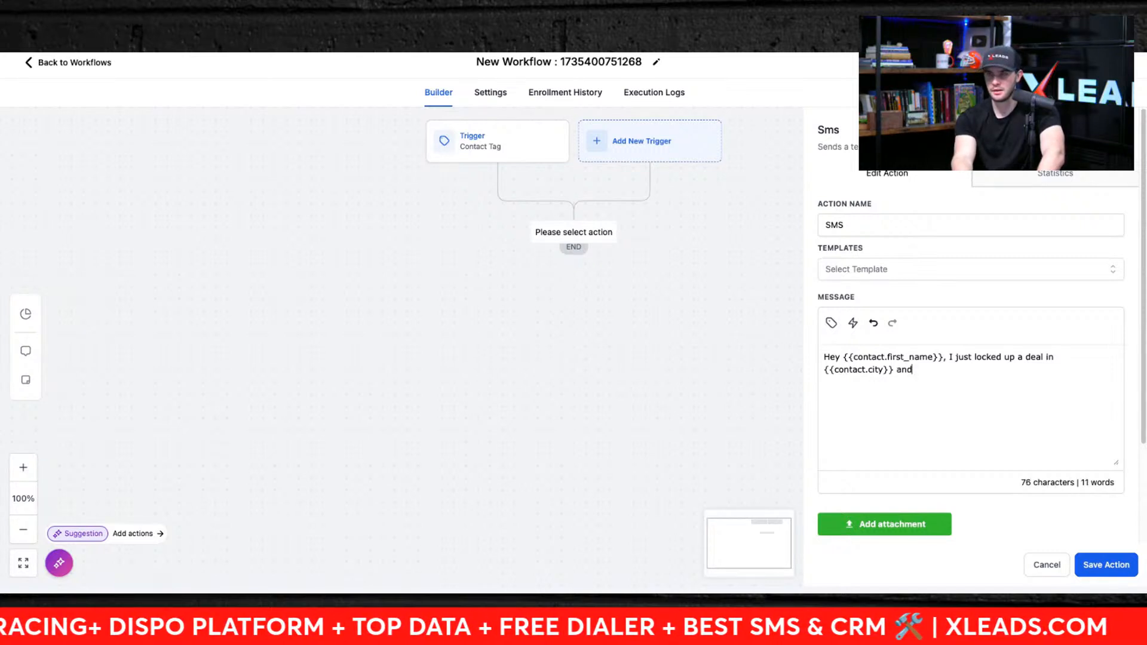
key("BackSpace")
key("BackSpace")
type("& ")
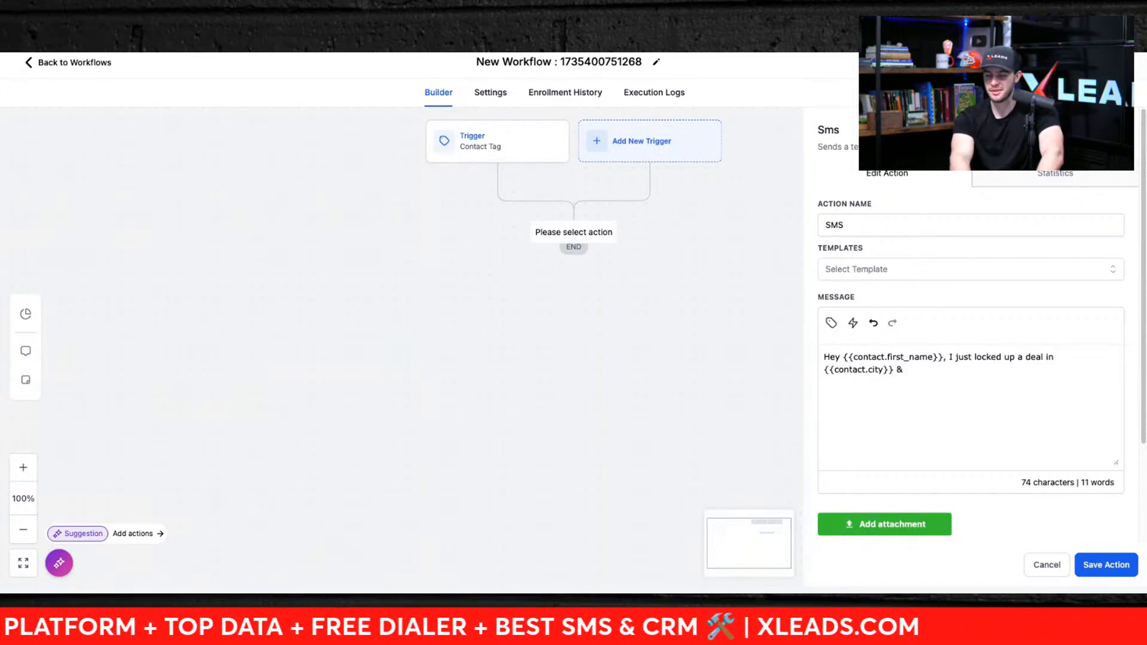
type("you're the first person I")
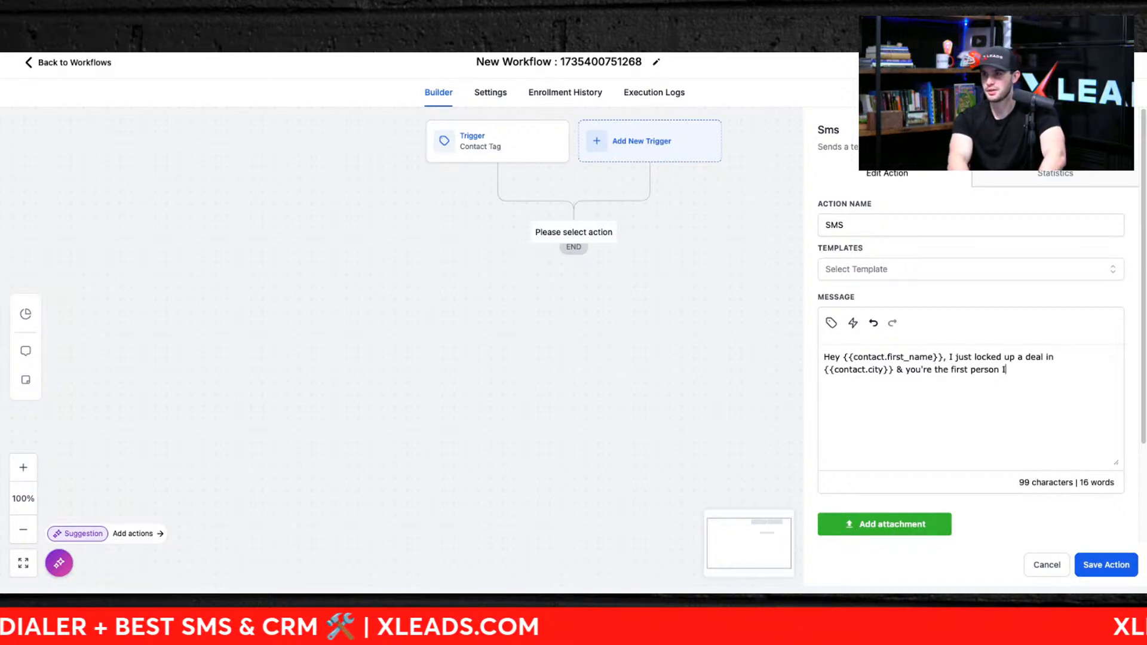
type(" thou")
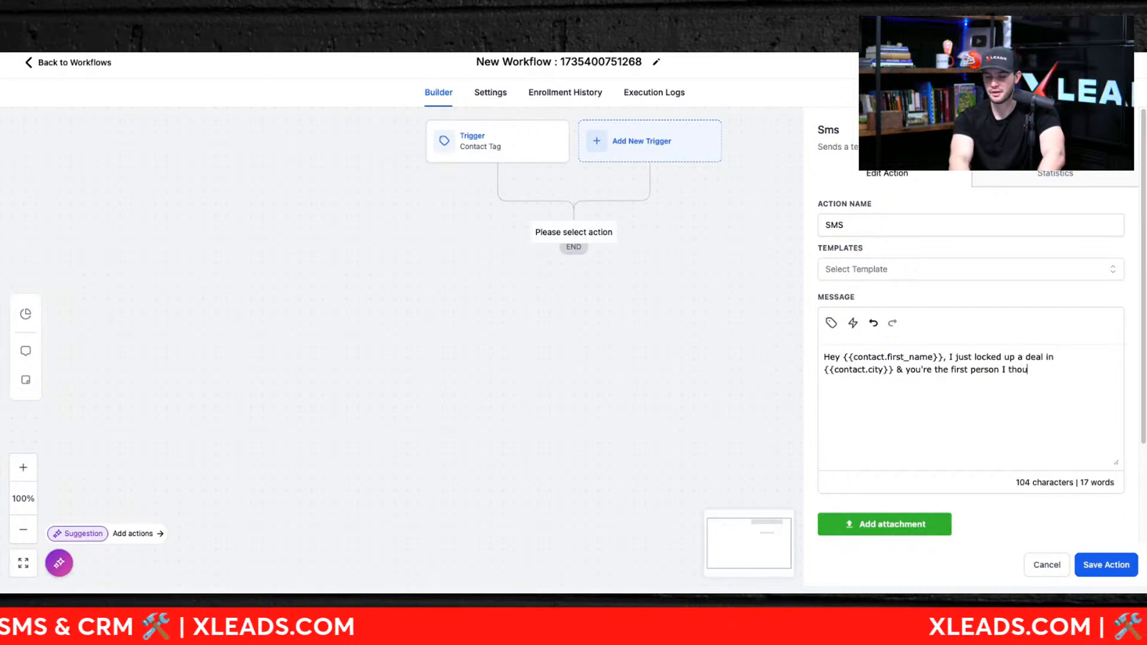
type("ght of!")
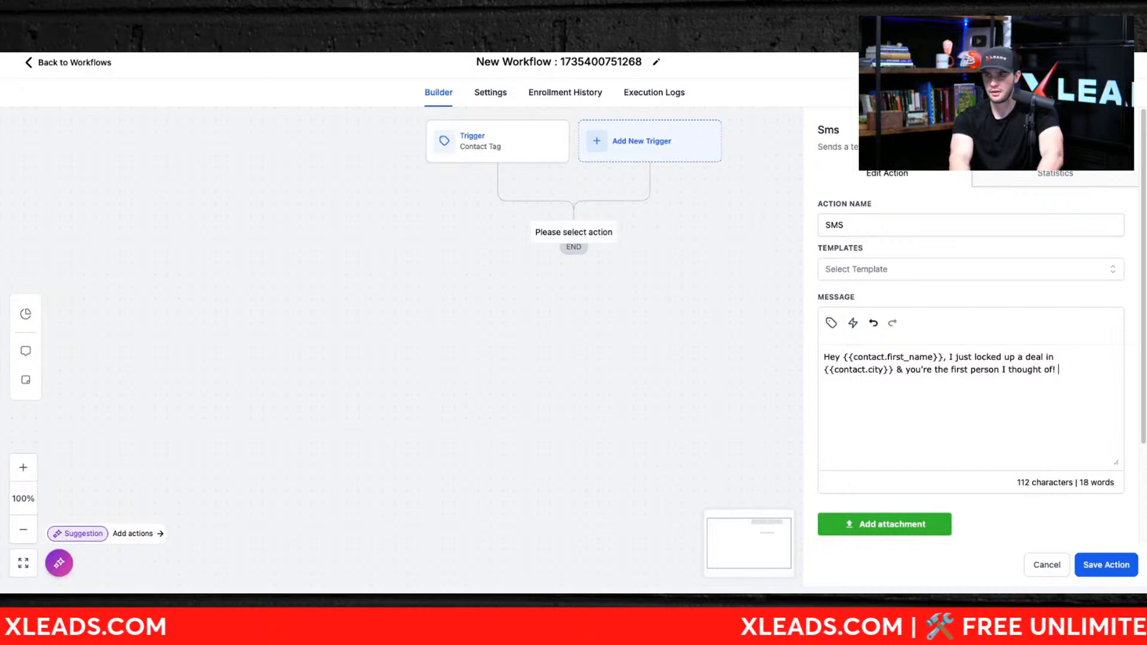
type(" Can i")
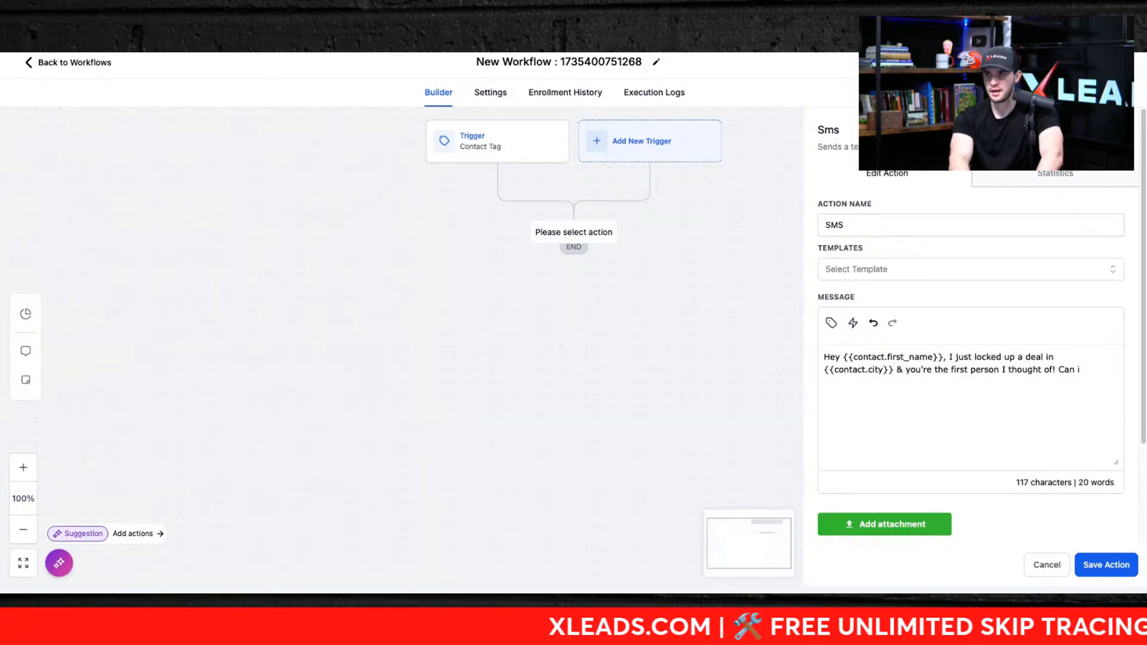
type(" send. your ====")
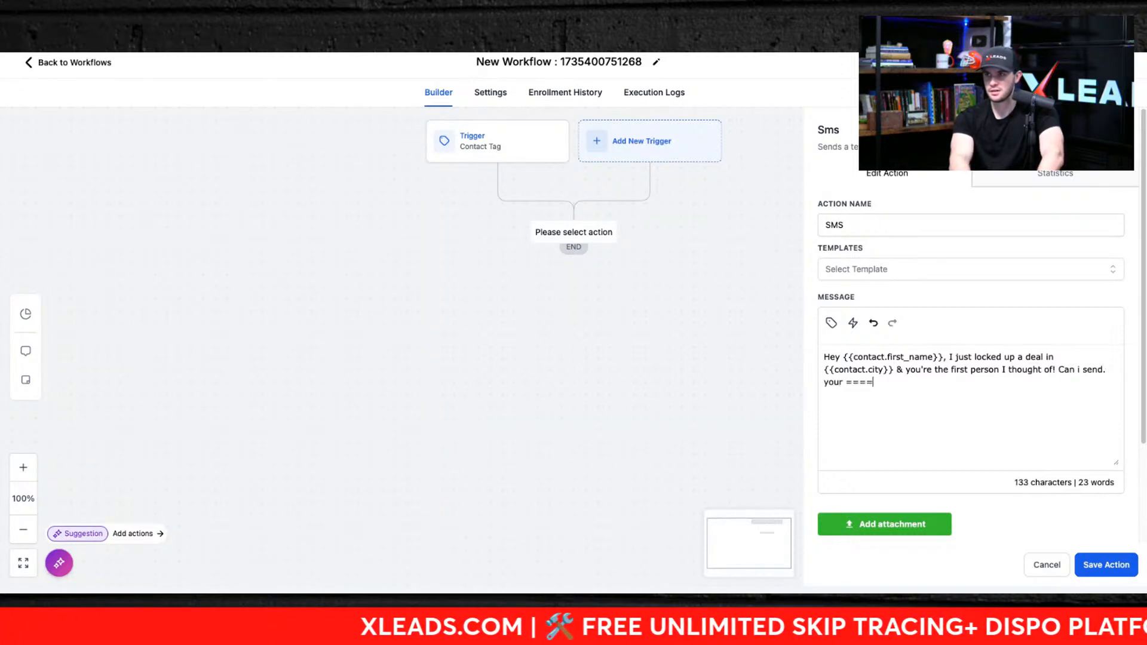
key("BackSpace")
key("BackSpace")
key("BackSpace")
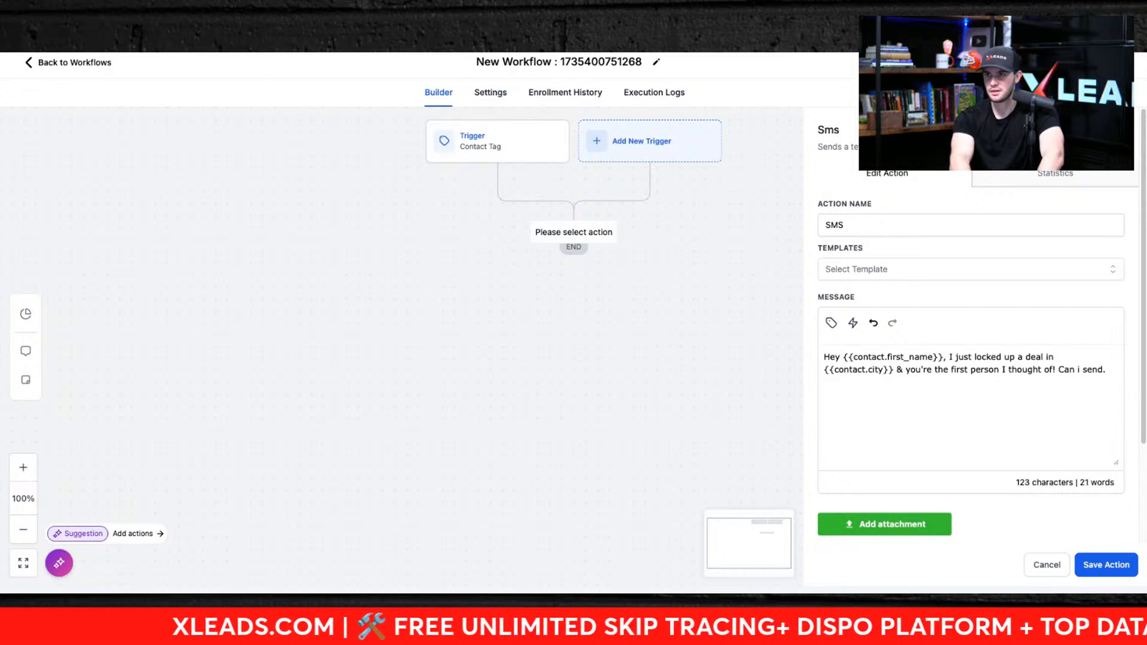
key("BackSpace")
key("BackSpace")
key("BackSpace")
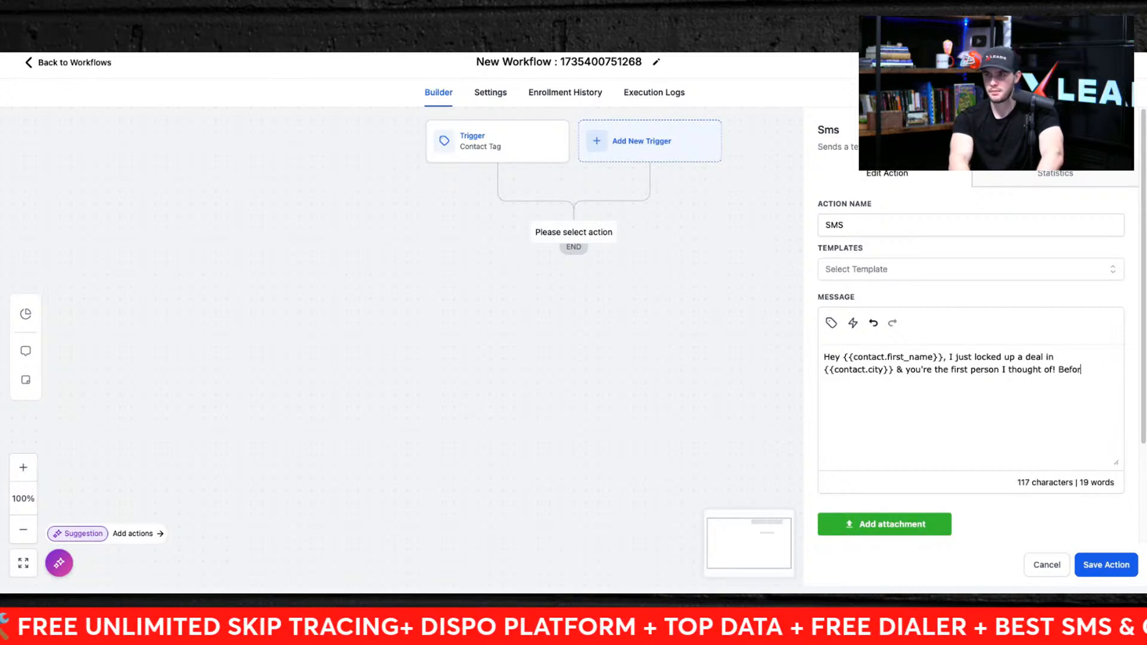
Finish the message with "Before I send you the details, you're still looking to buy right?" and save the SMS action.
type("you the details, you're")
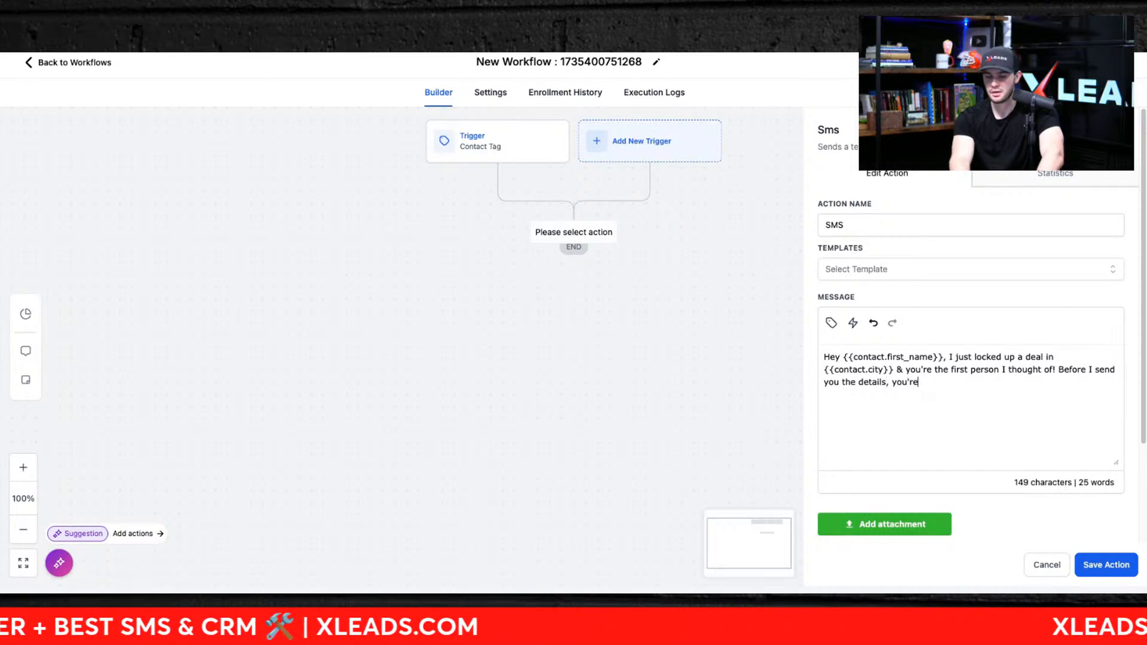
type("lookin")
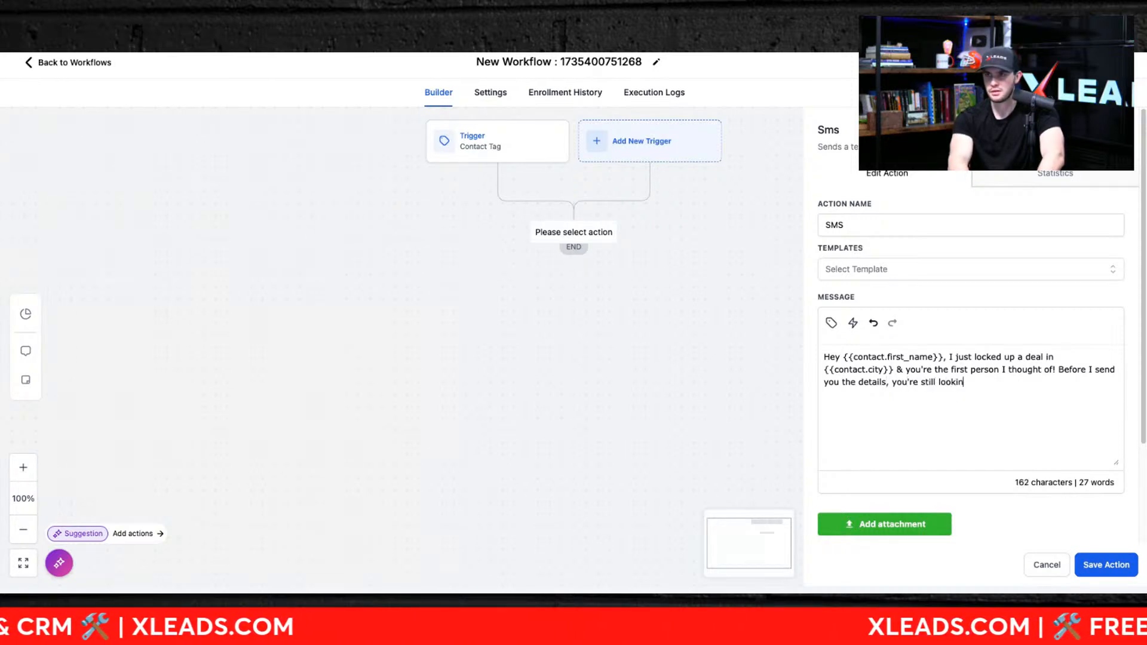
type("g to buy right?")
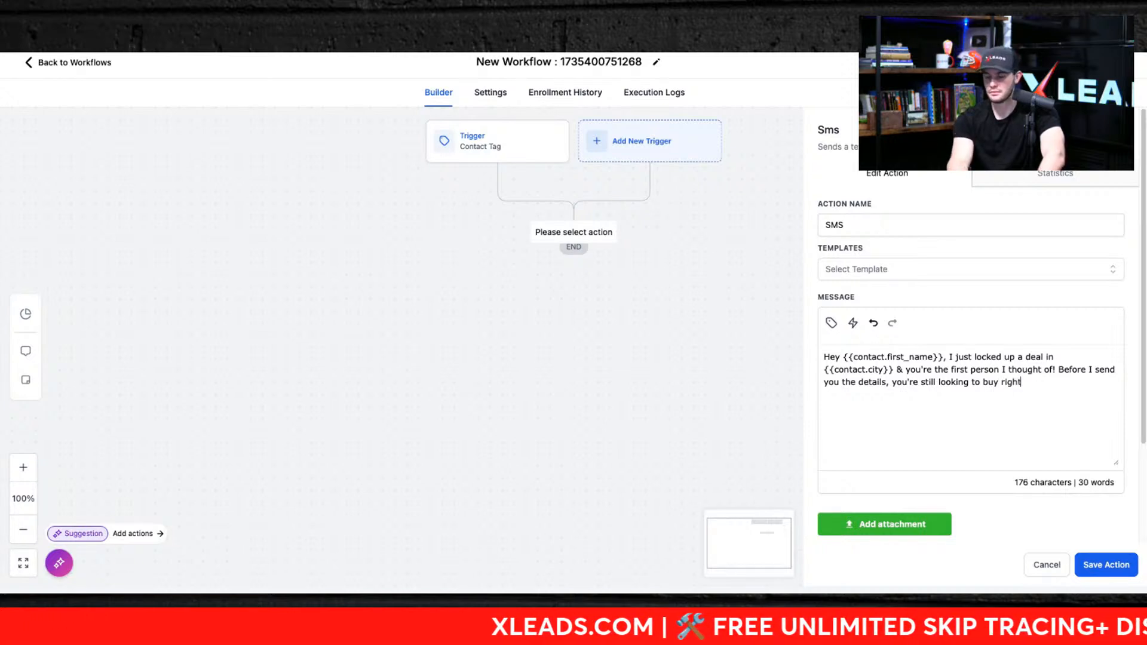
left_click(1100, 568)
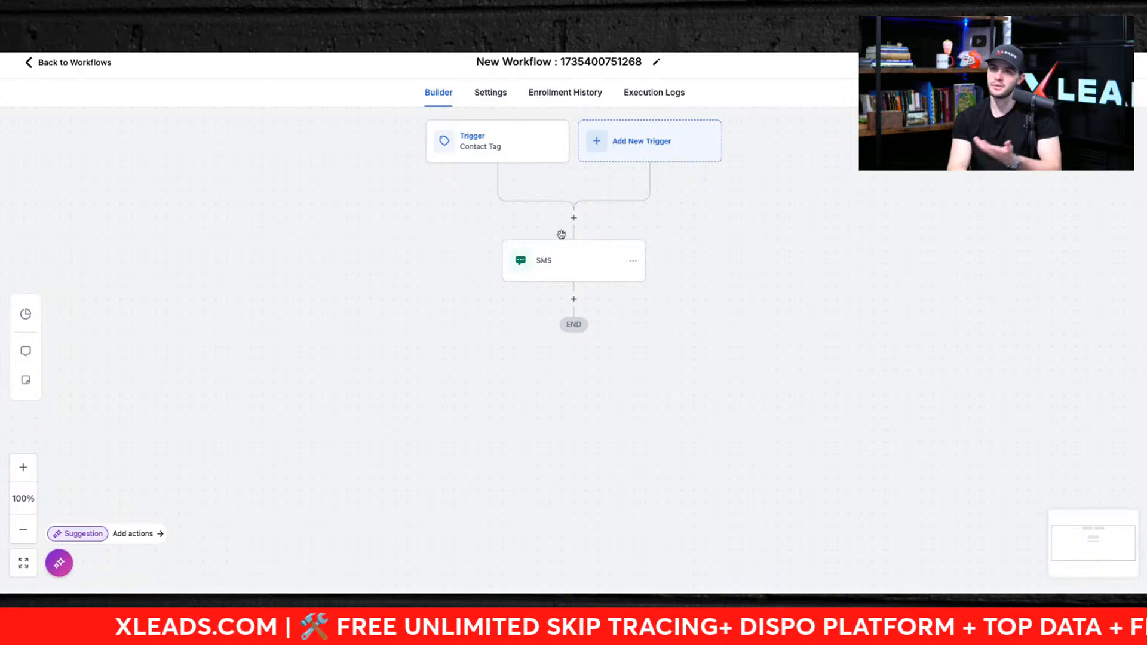
Add a Wait action below the SMS action with a time delay in hours and save it.
left_click(573, 300)
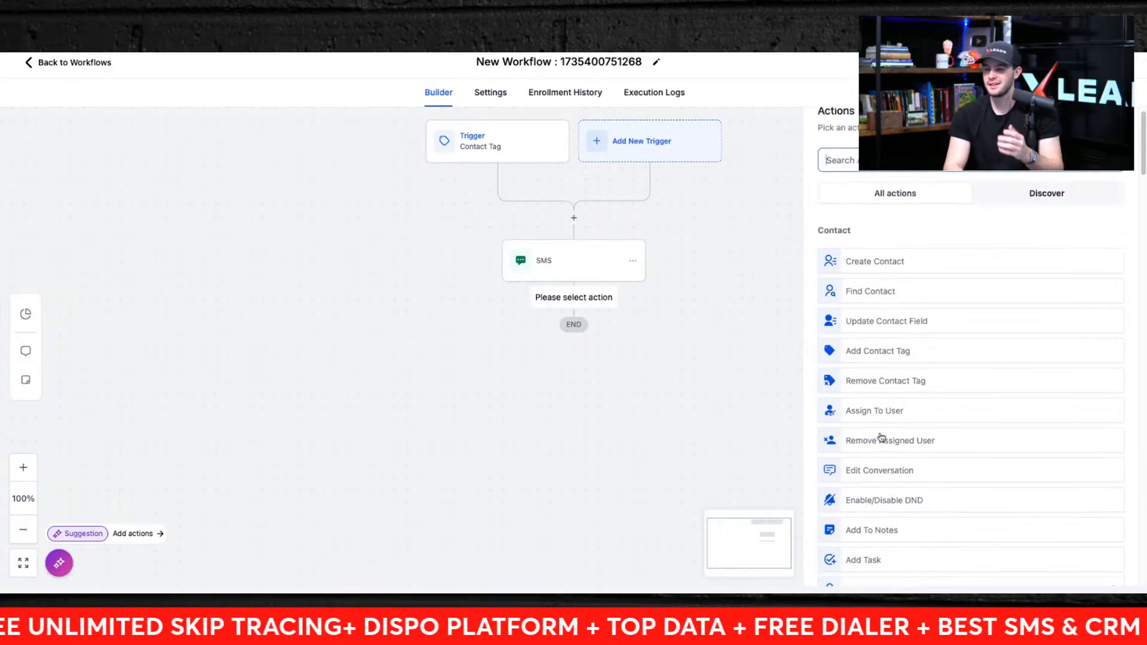
type("wait")
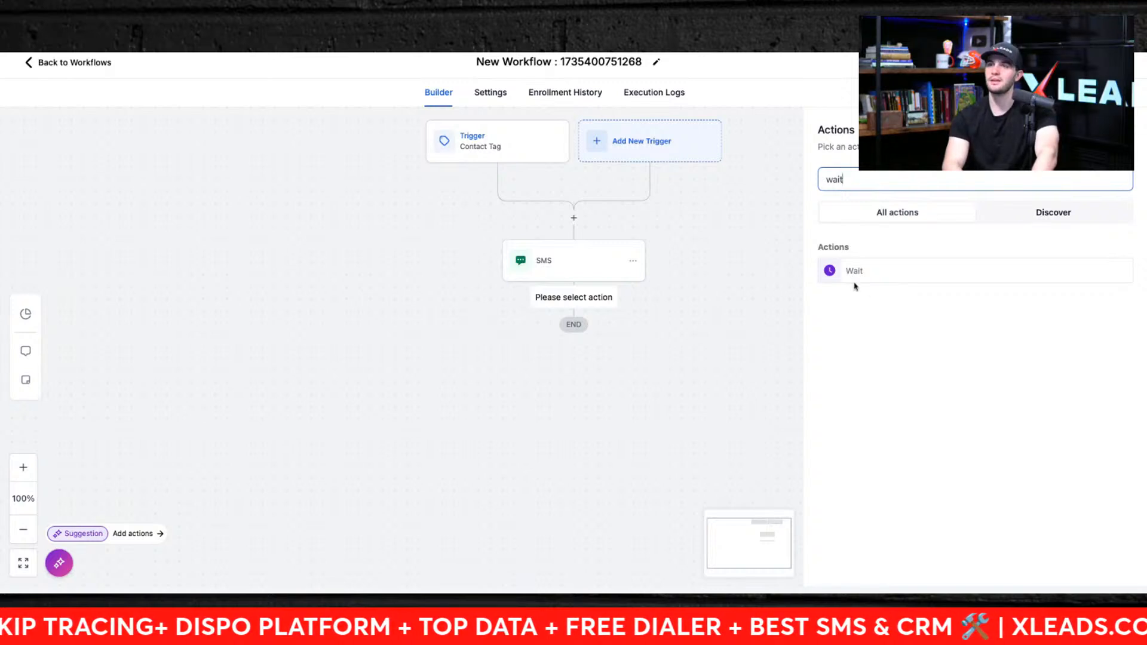
left_click(847, 267)
left_click(684, 303)
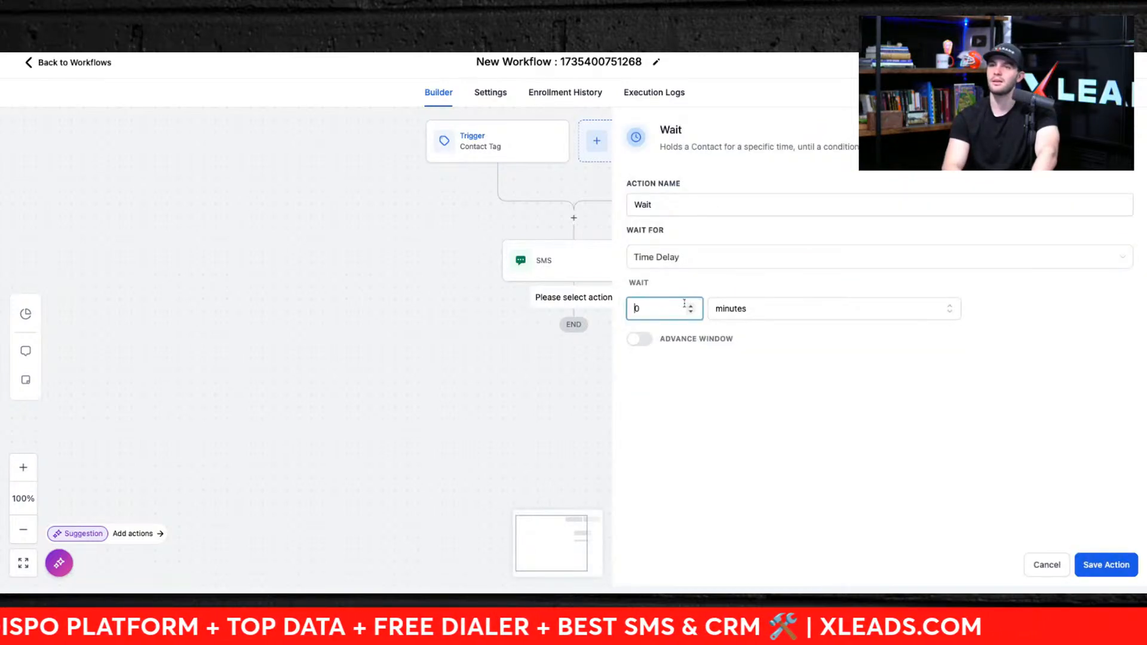
left_click(736, 308)
left_click(729, 357)
left_click(671, 317)
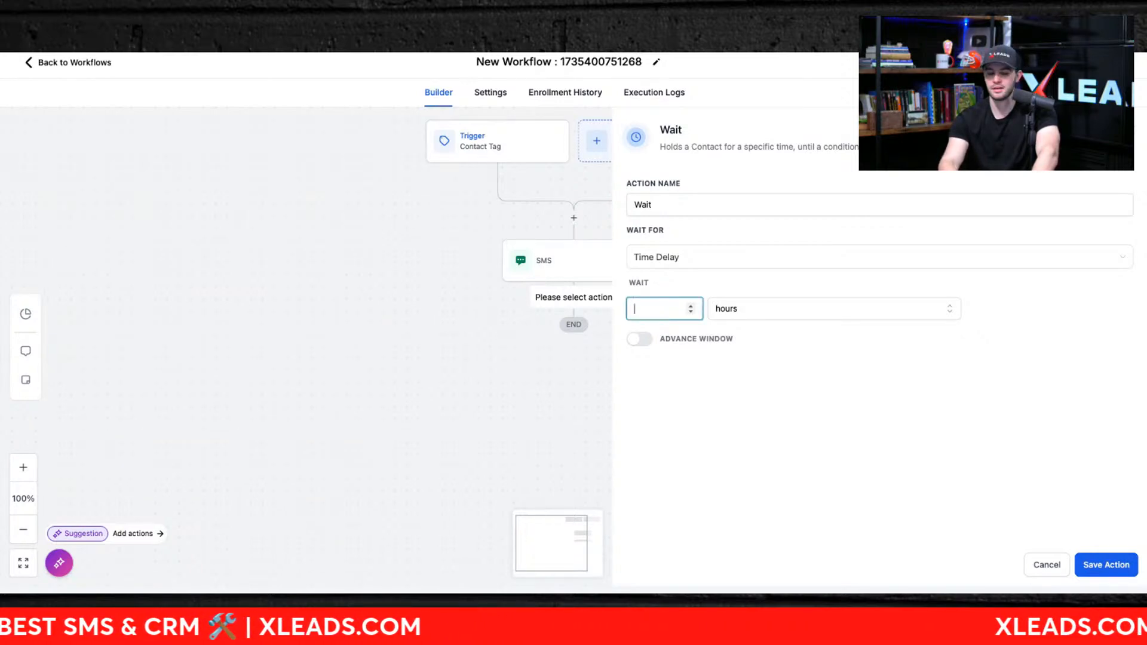
left_click(1090, 573)
Insert an If / Else action between the SMS and Wait actions.
left_click(574, 300)
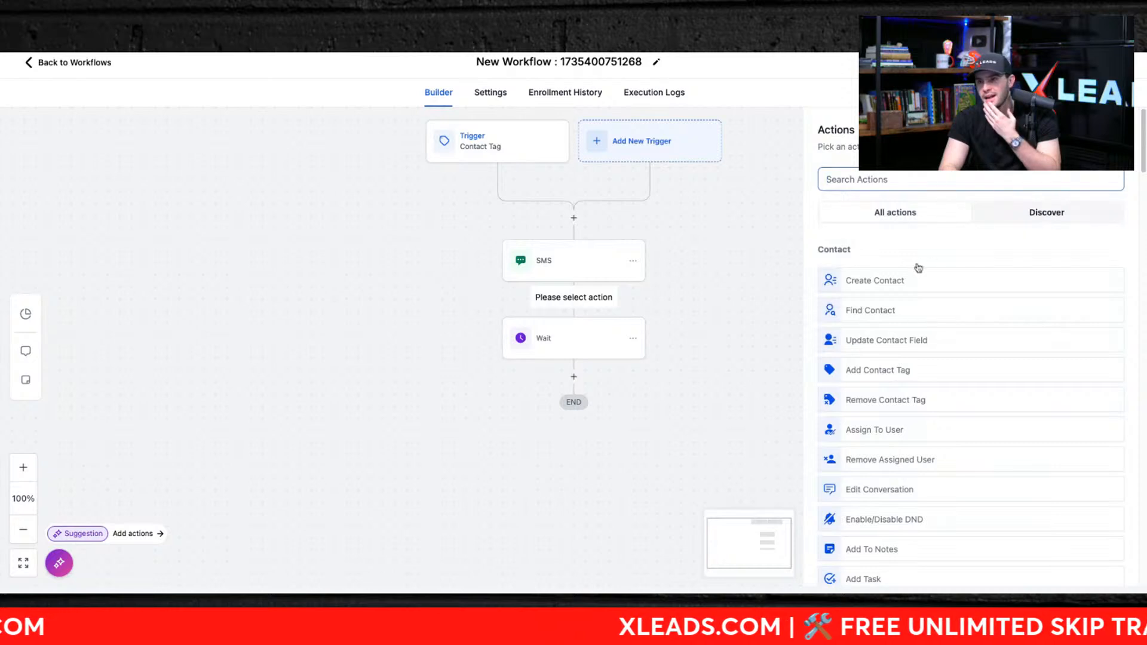
type("if")
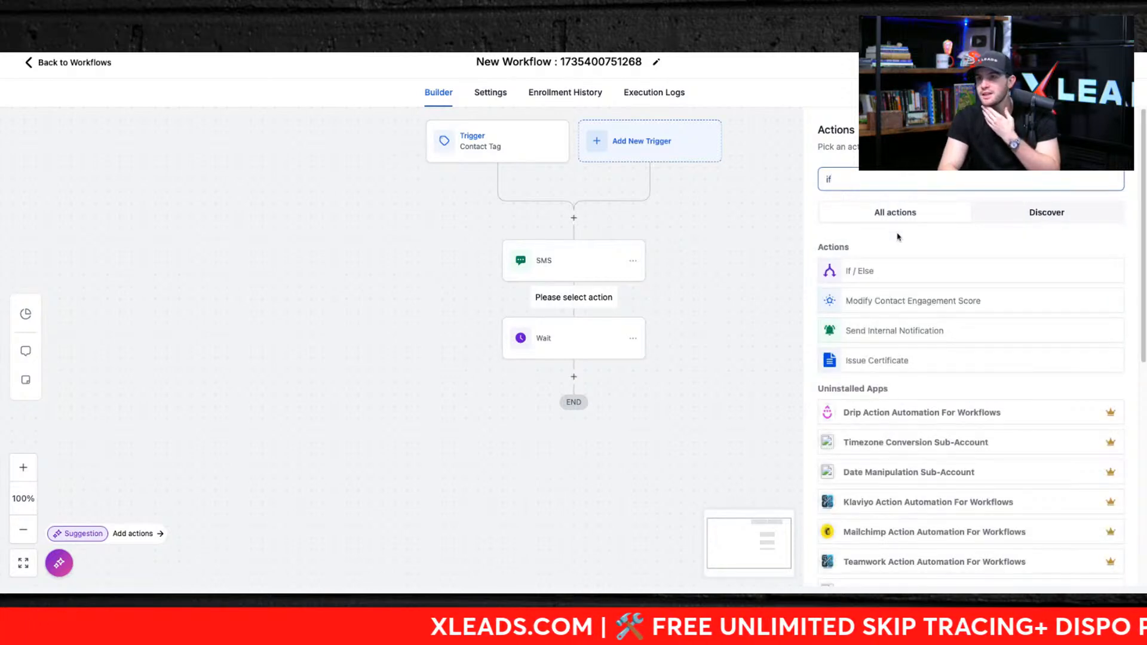
left_click(860, 272)
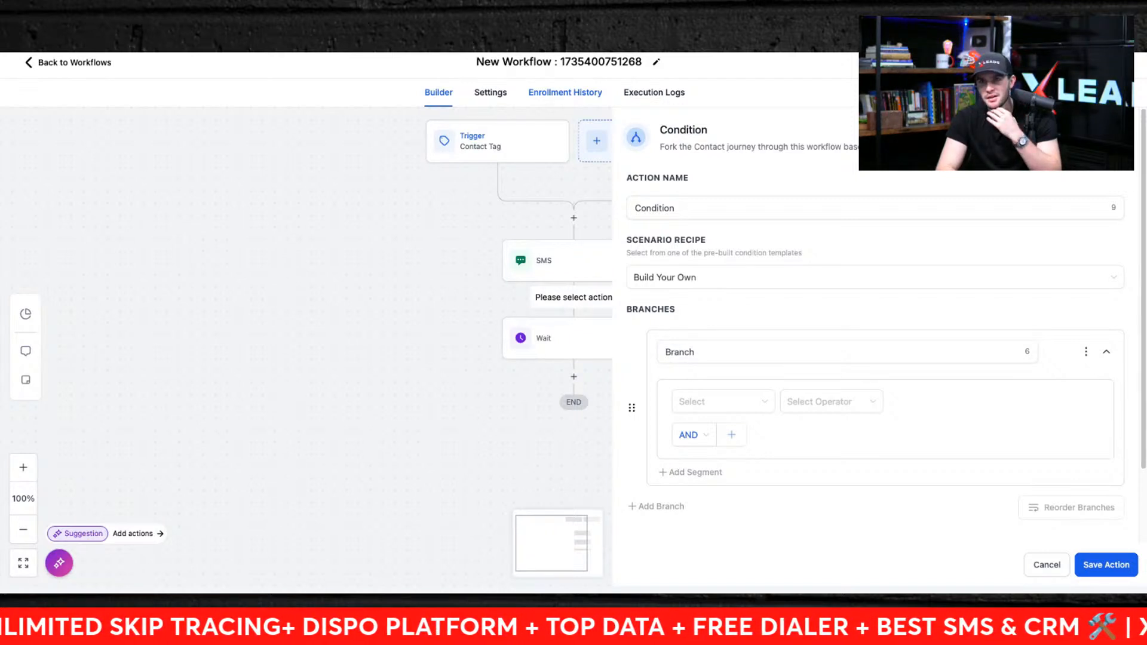
Look through the condition fields available for the If / Else branch segment.
scroll(717, 358, "down", 1)
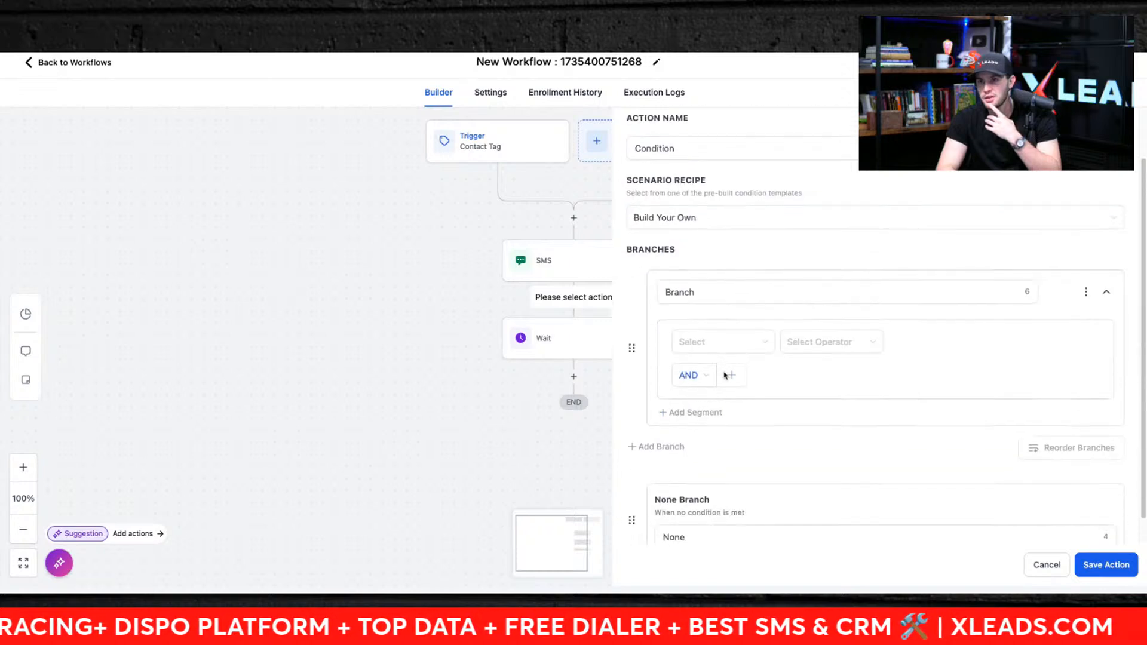
left_click(722, 345)
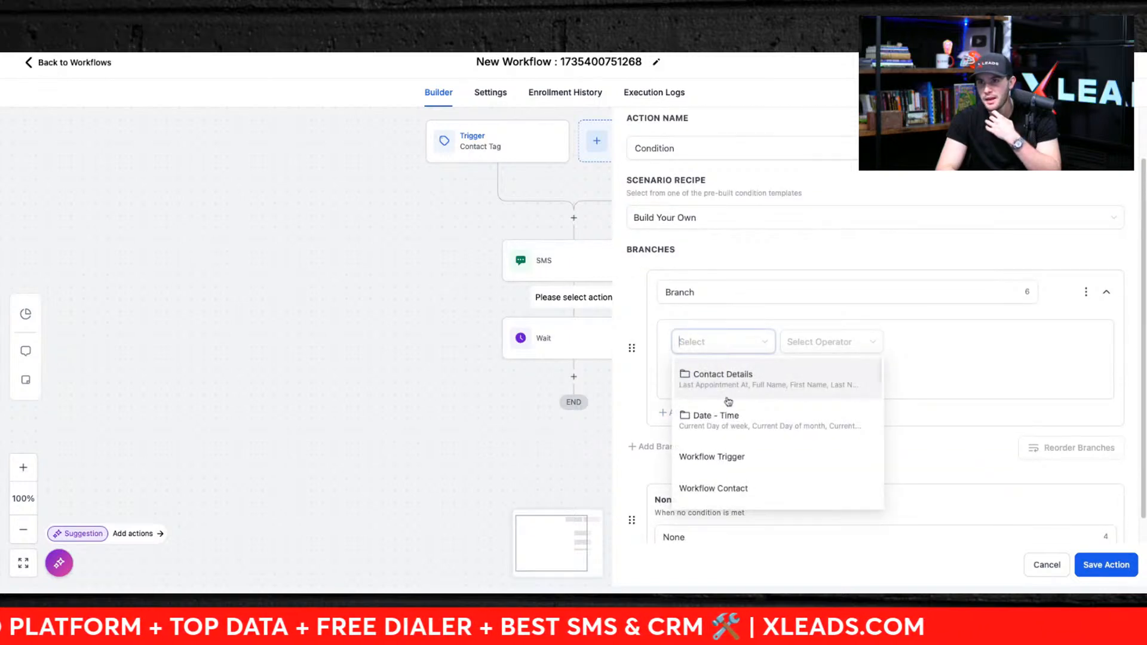
scroll(737, 488, "down", 4)
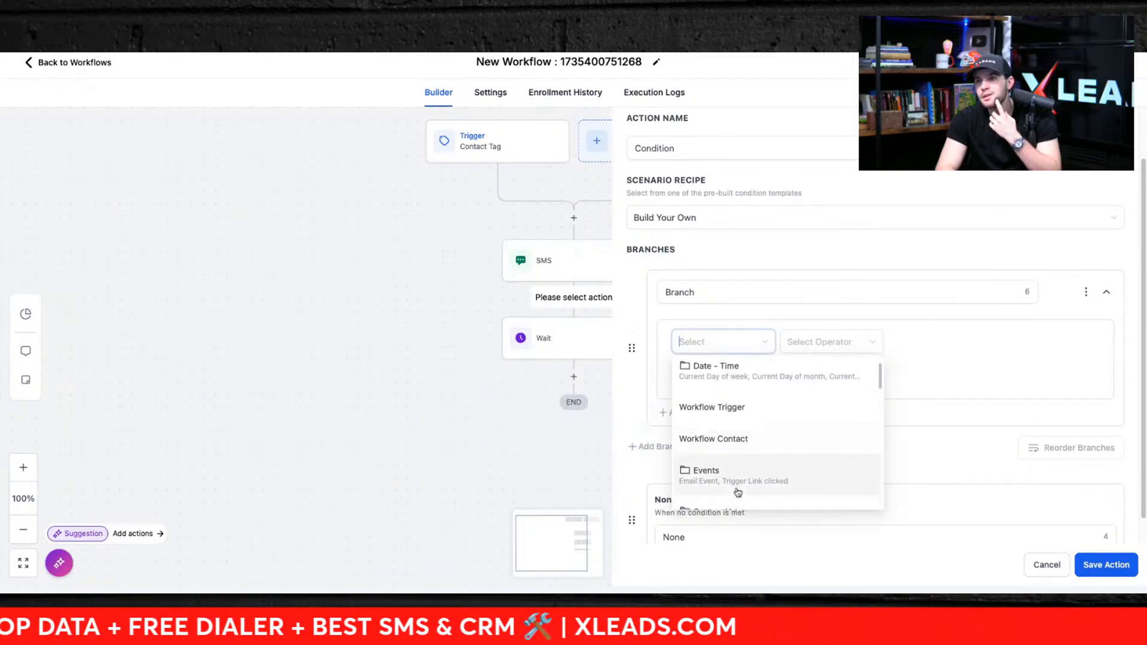
scroll(737, 491, "down", 8)
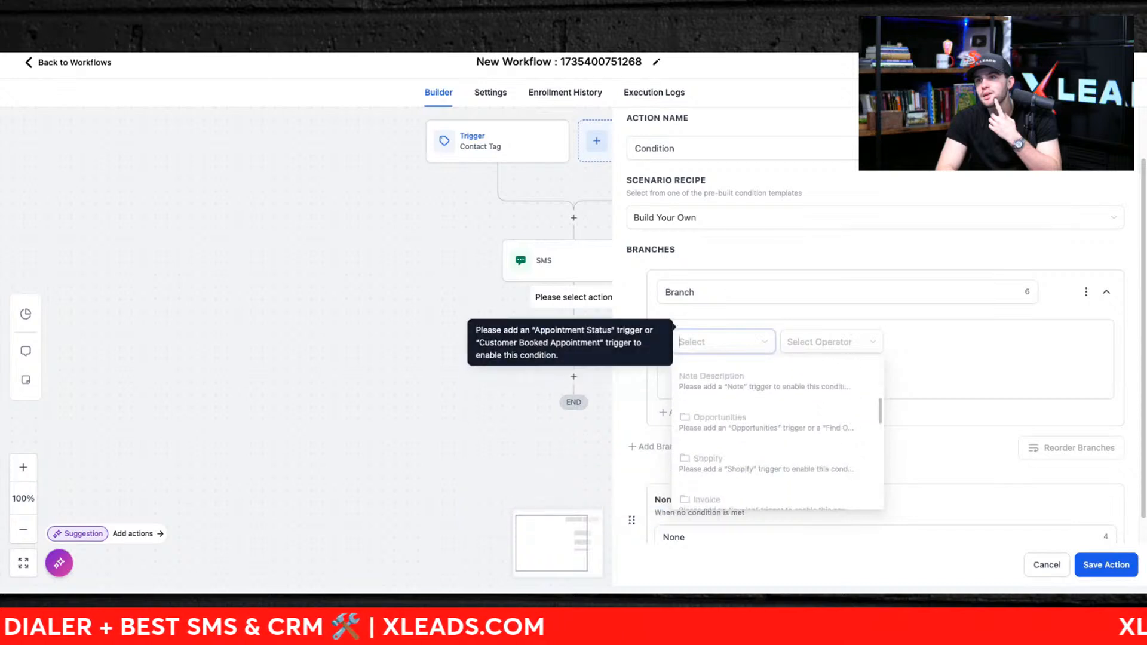
scroll(737, 491, "down", 8)
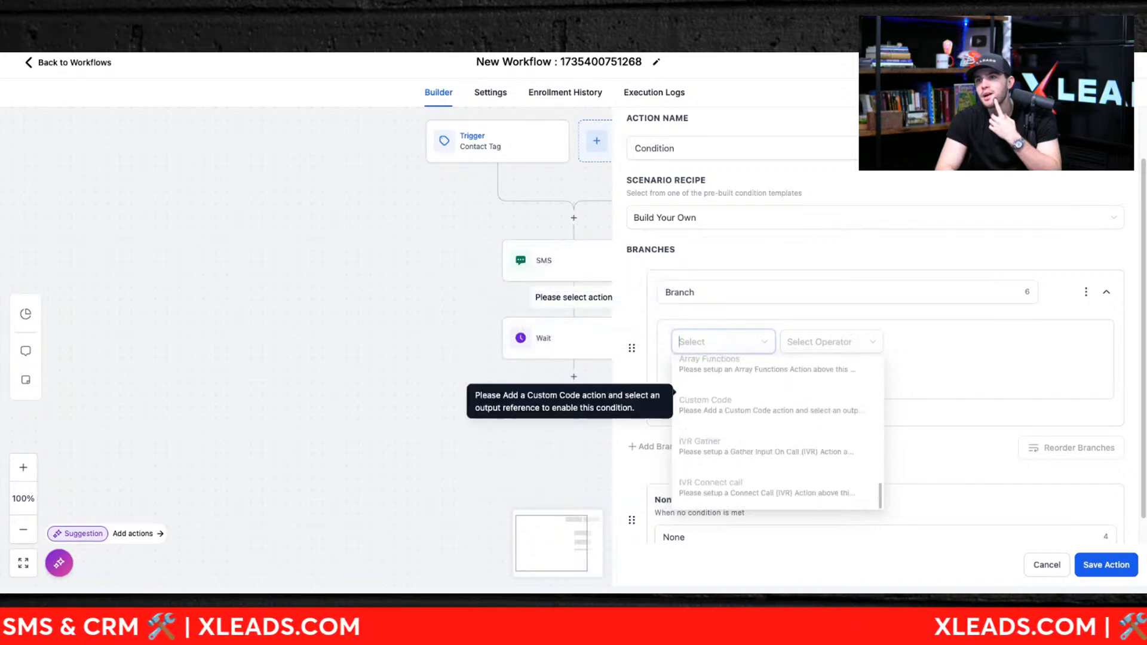
left_click(926, 248)
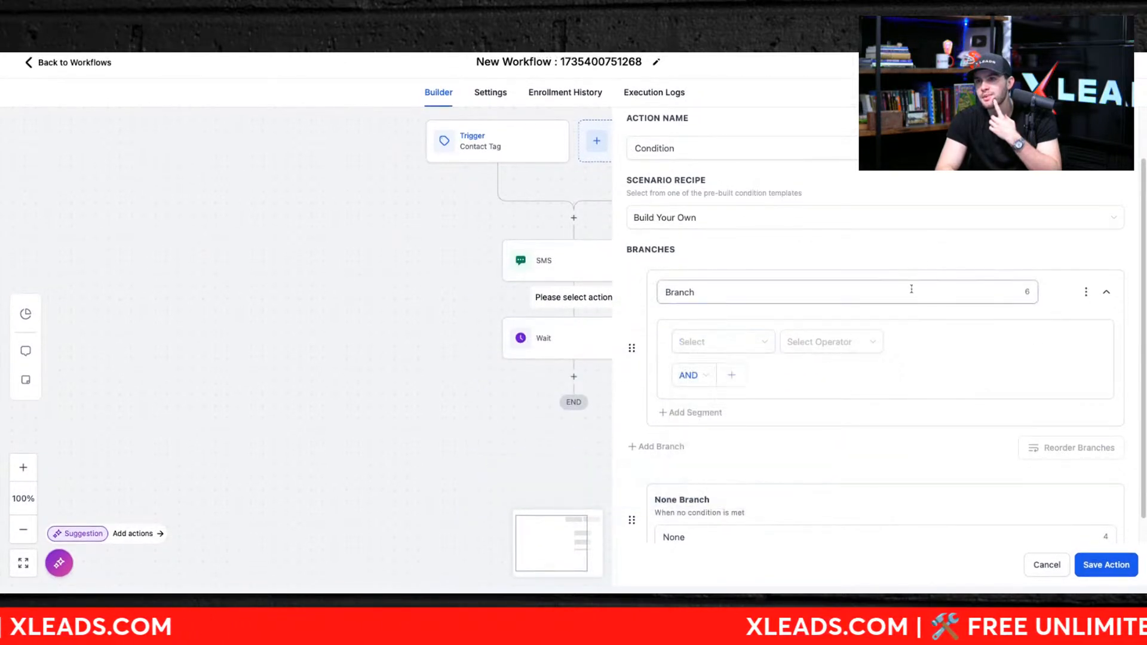
Change the branch segment's logic from AND to OR and try to save the condition.
scroll(862, 437, "down", 1)
left_click(738, 504)
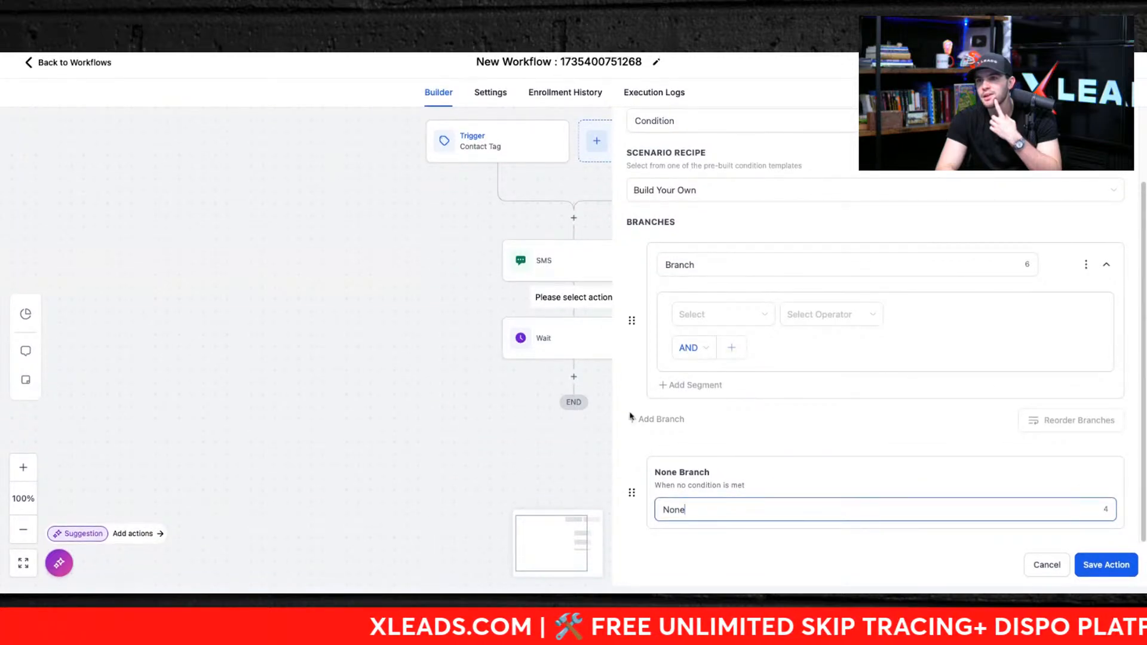
left_click(692, 385)
left_click(693, 348)
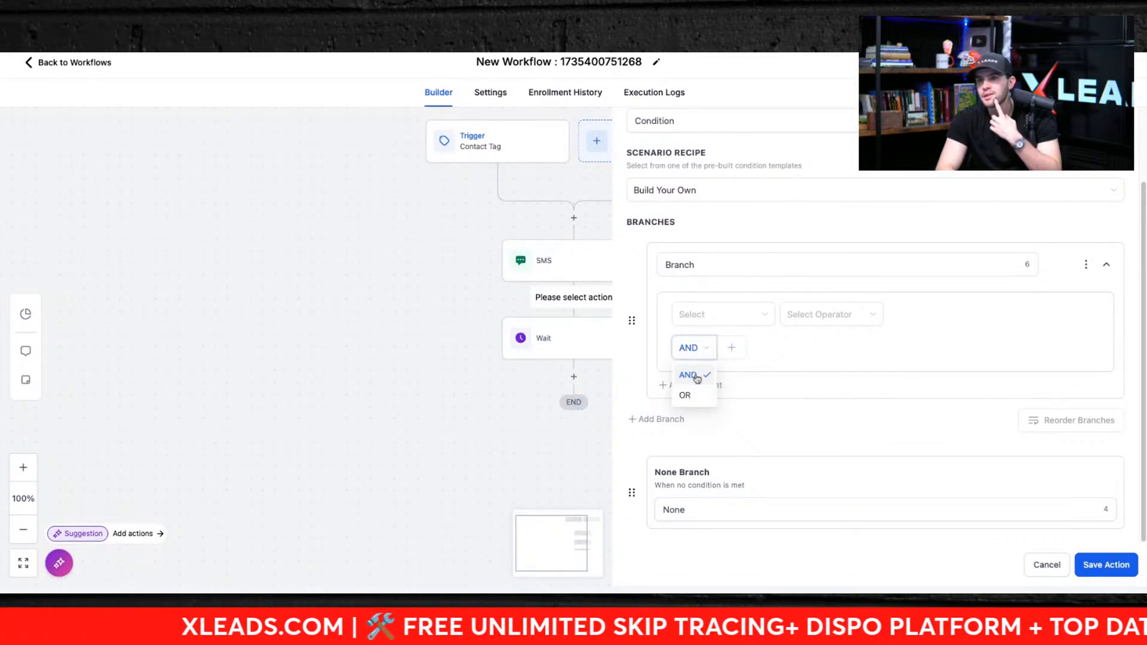
left_click(684, 393)
left_click(1107, 569)
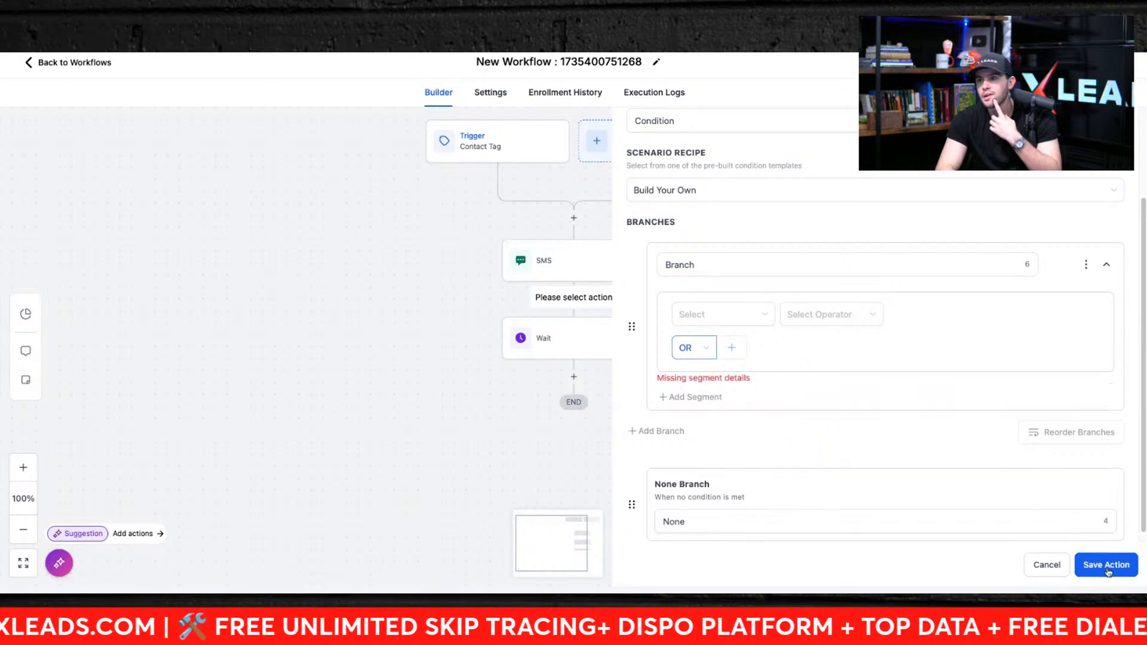
Examine the Contact Details fields that can be used in the branch condition.
left_click(701, 353)
left_click(711, 317)
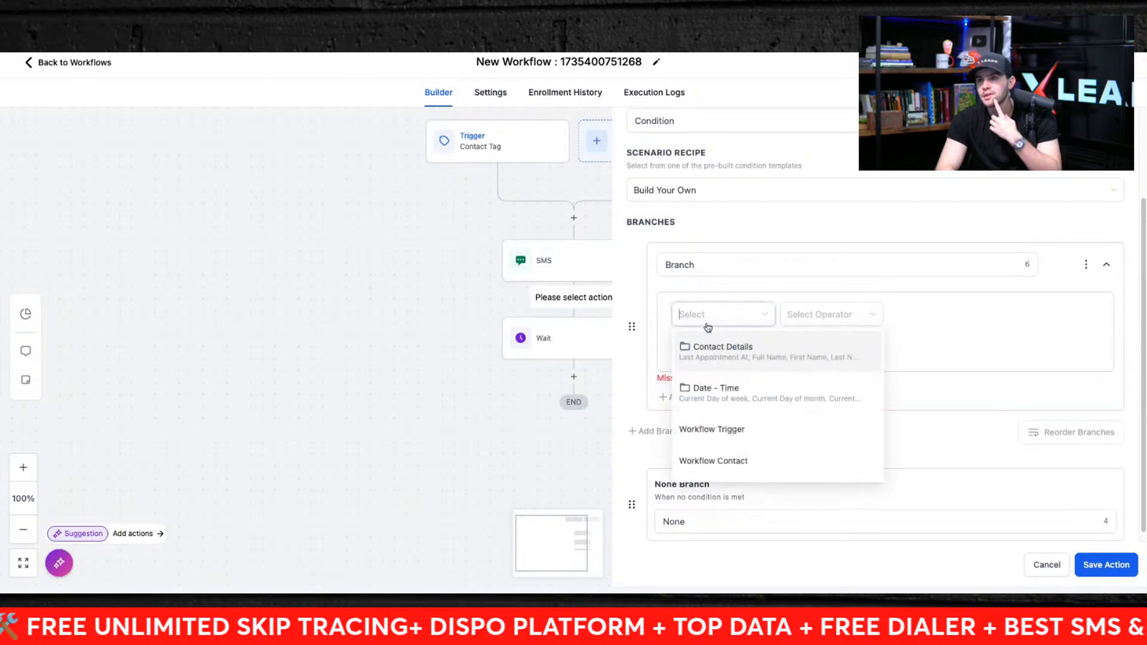
left_click(706, 349)
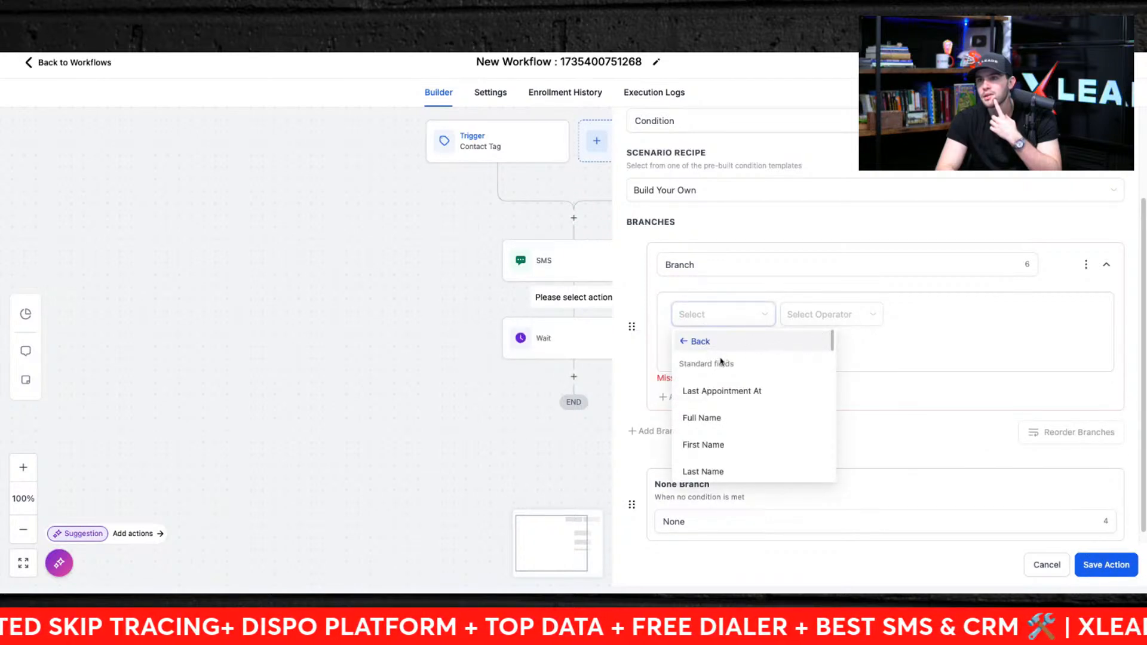
scroll(703, 438, "down", 2)
scroll(703, 437, "down", 5)
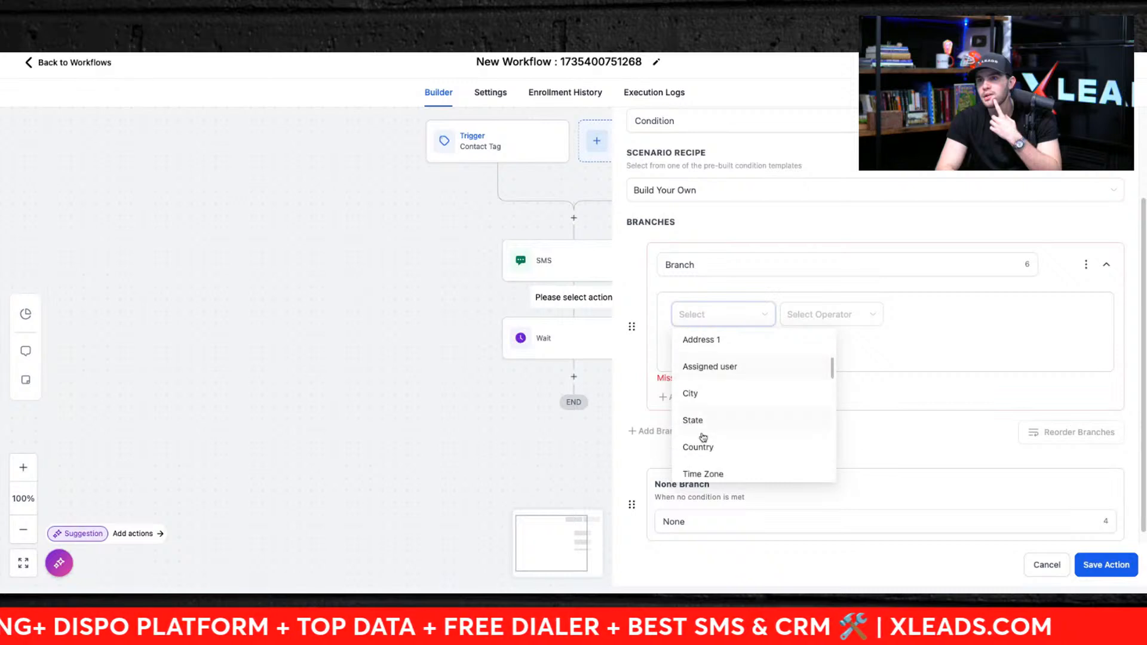
scroll(752, 424, "down", 3)
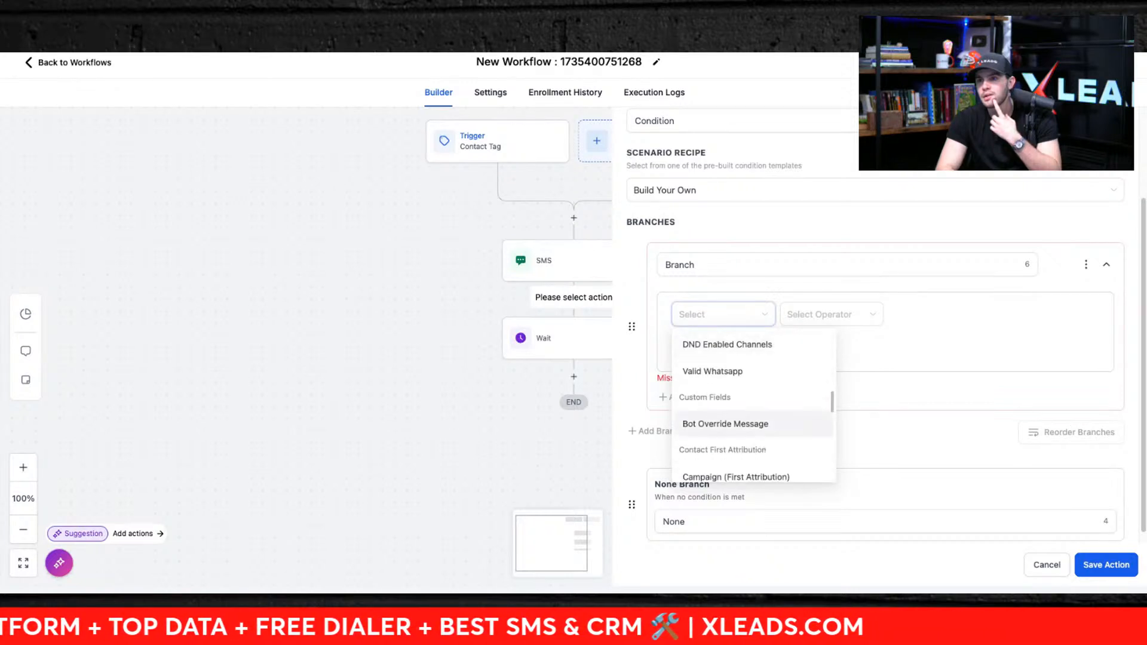
scroll(752, 424, "down", 5)
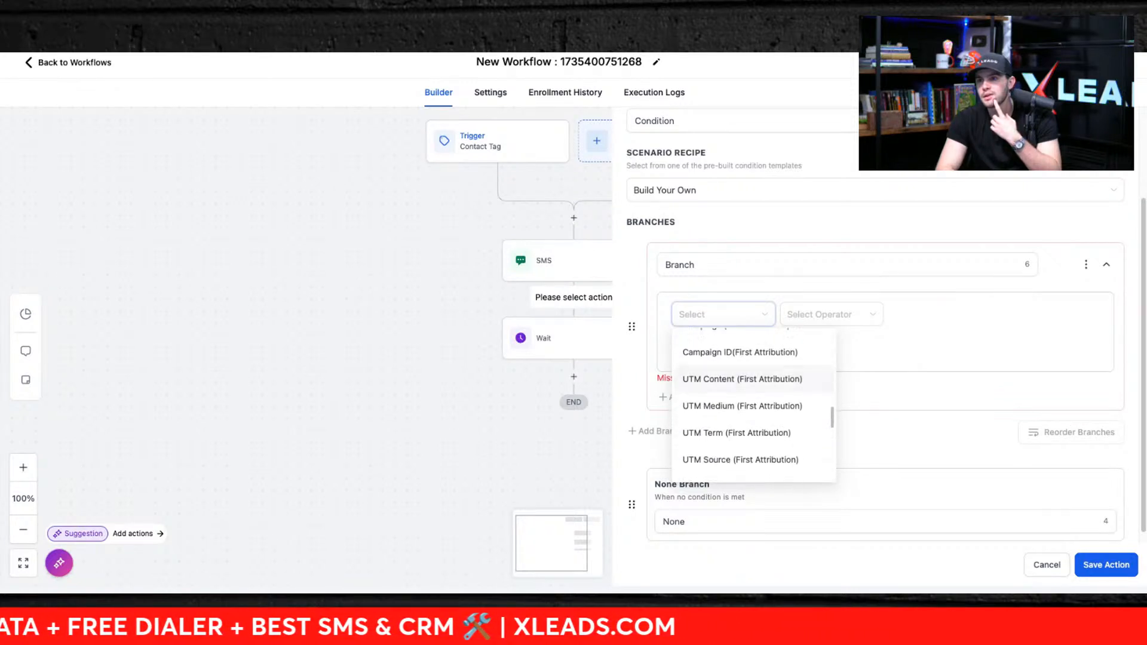
scroll(753, 424, "down", 6)
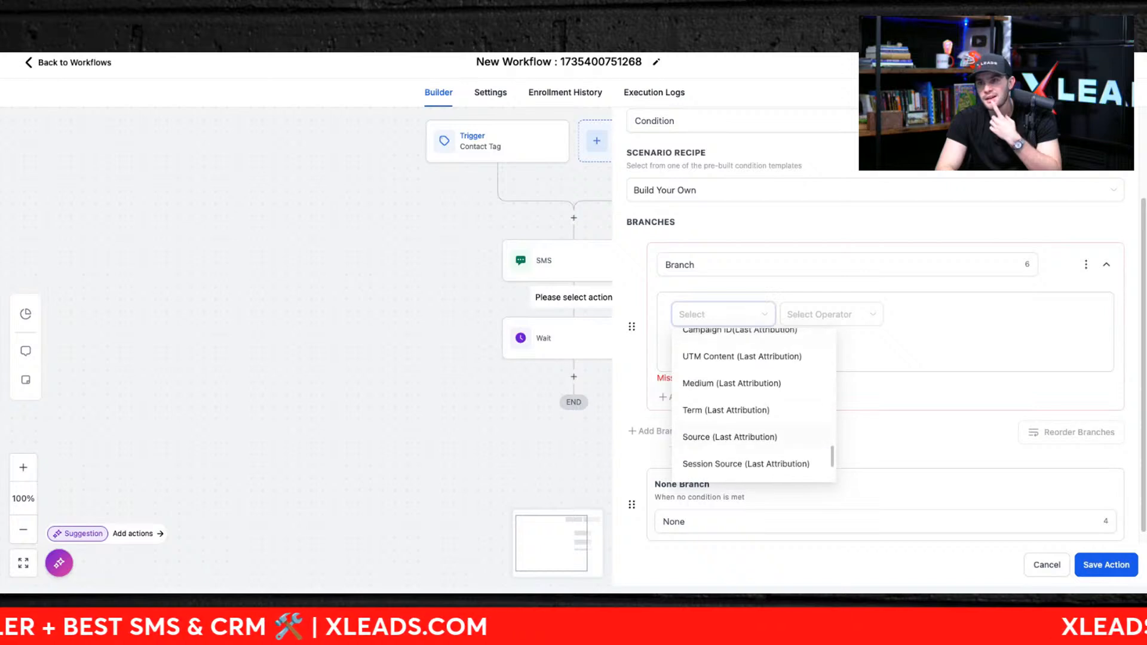
scroll(752, 443, "up", 15)
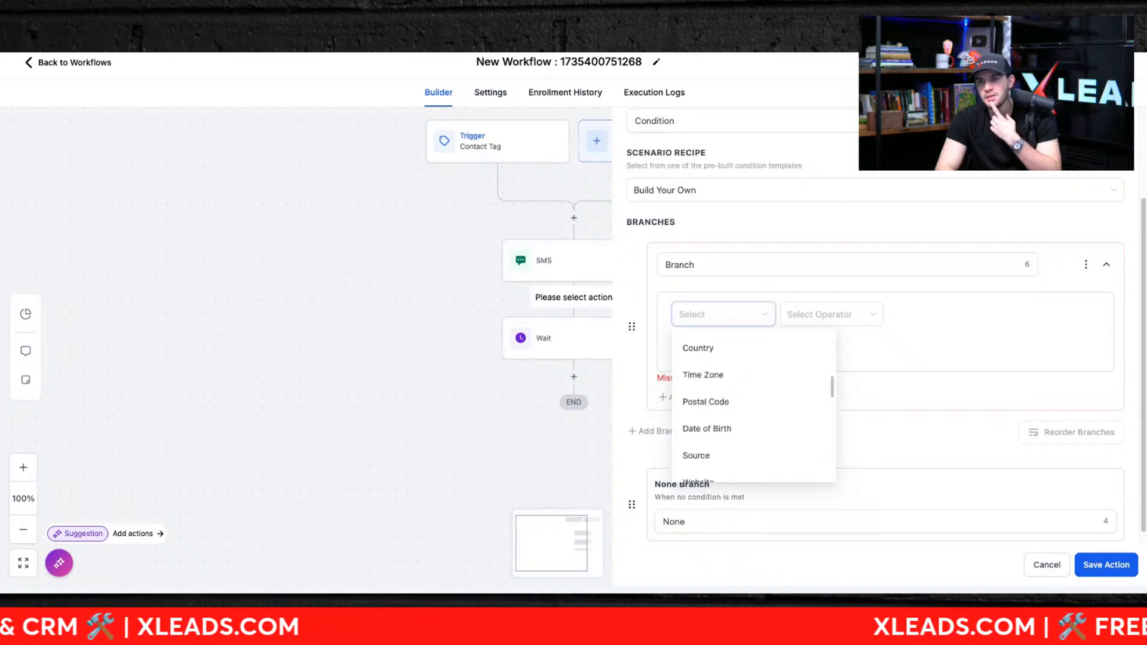
left_click(692, 340)
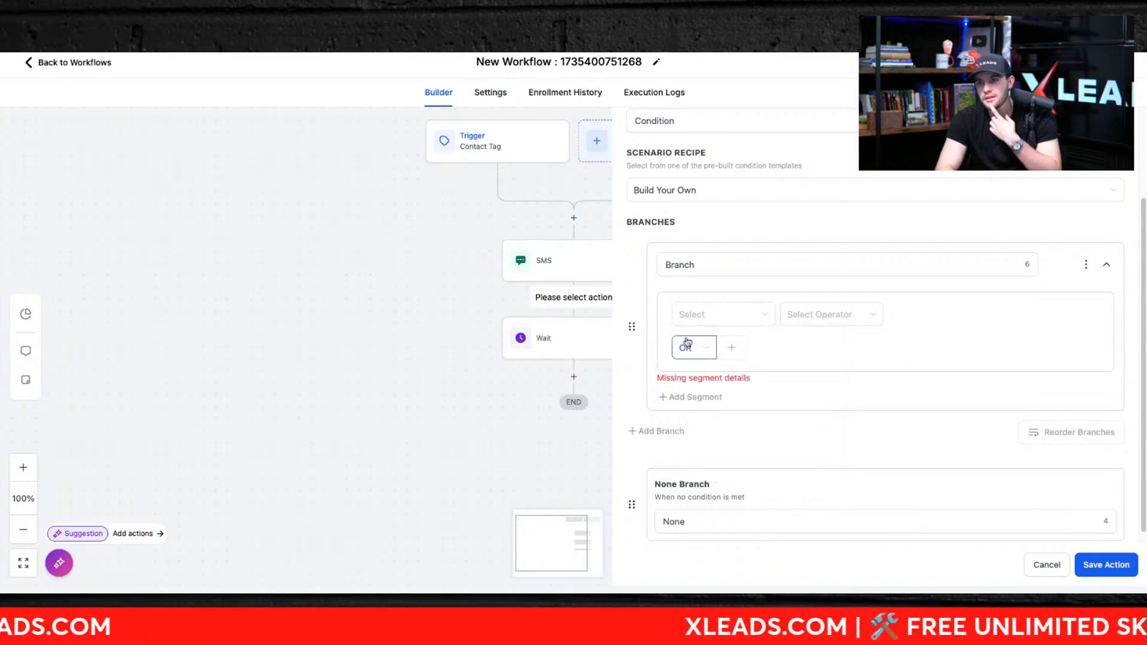
Set the branch segment's condition to Workflow Trigger with the operator Is.
left_click(818, 326)
left_click(747, 314)
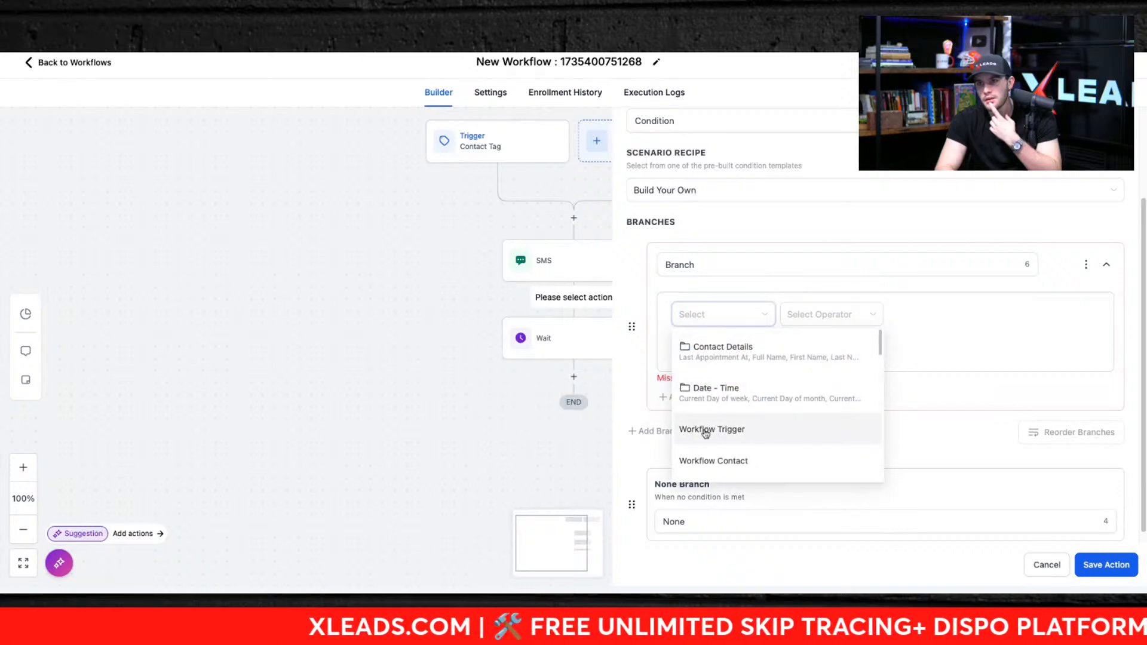
scroll(717, 440, "down", 2)
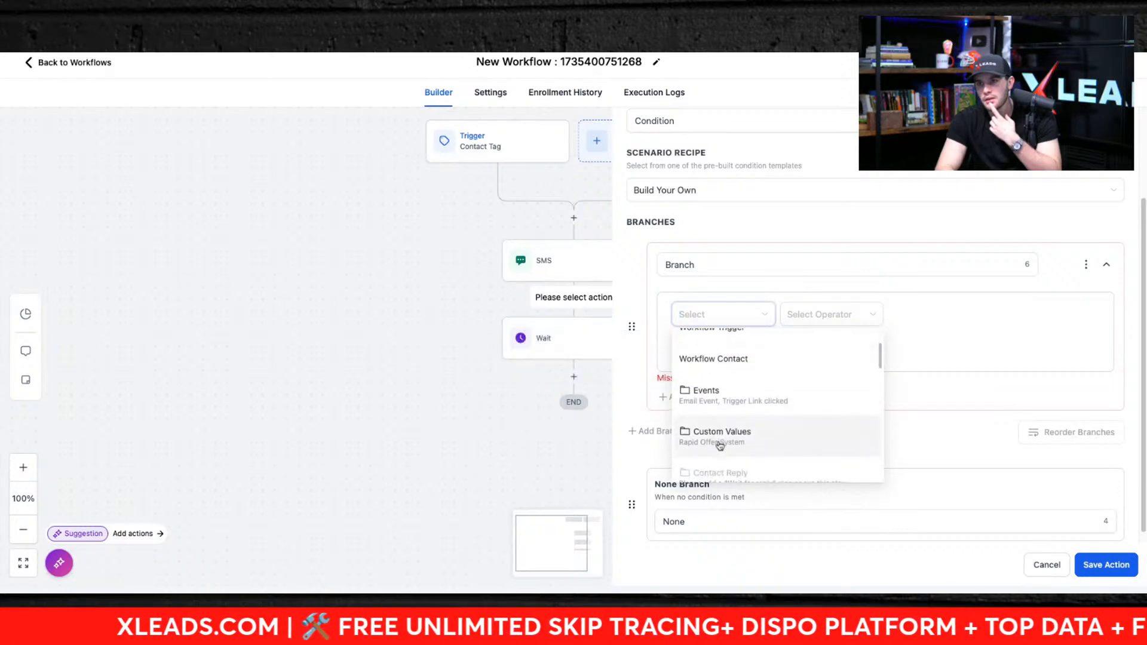
scroll(719, 445, "down", 1)
scroll(720, 418, "up", 3)
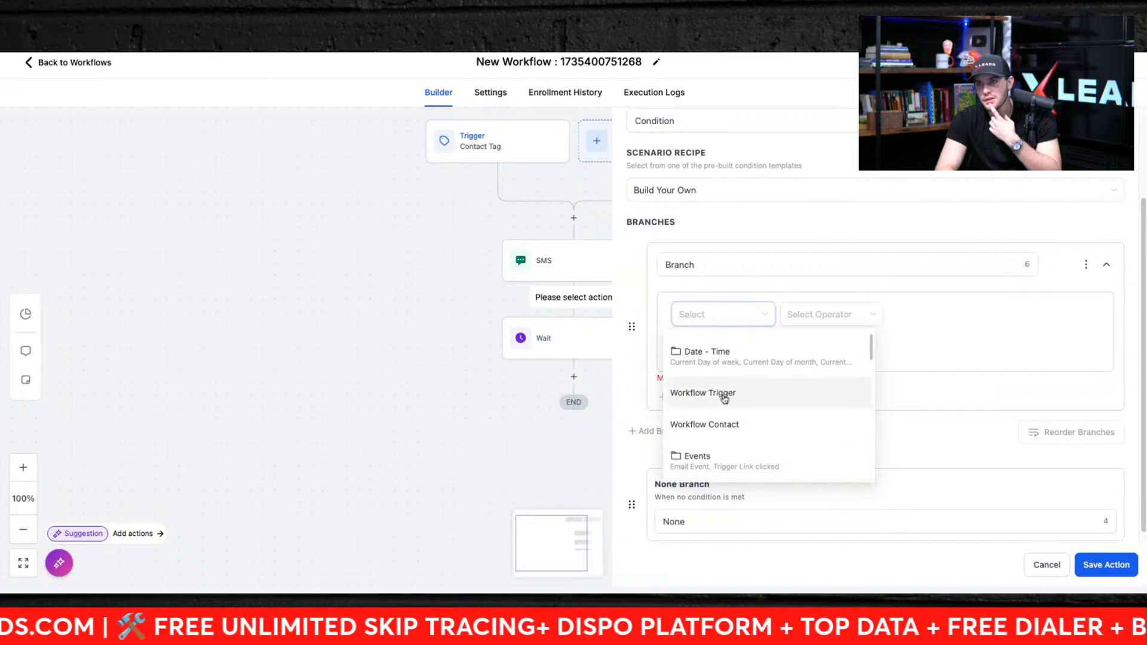
left_click(722, 394)
left_click(830, 312)
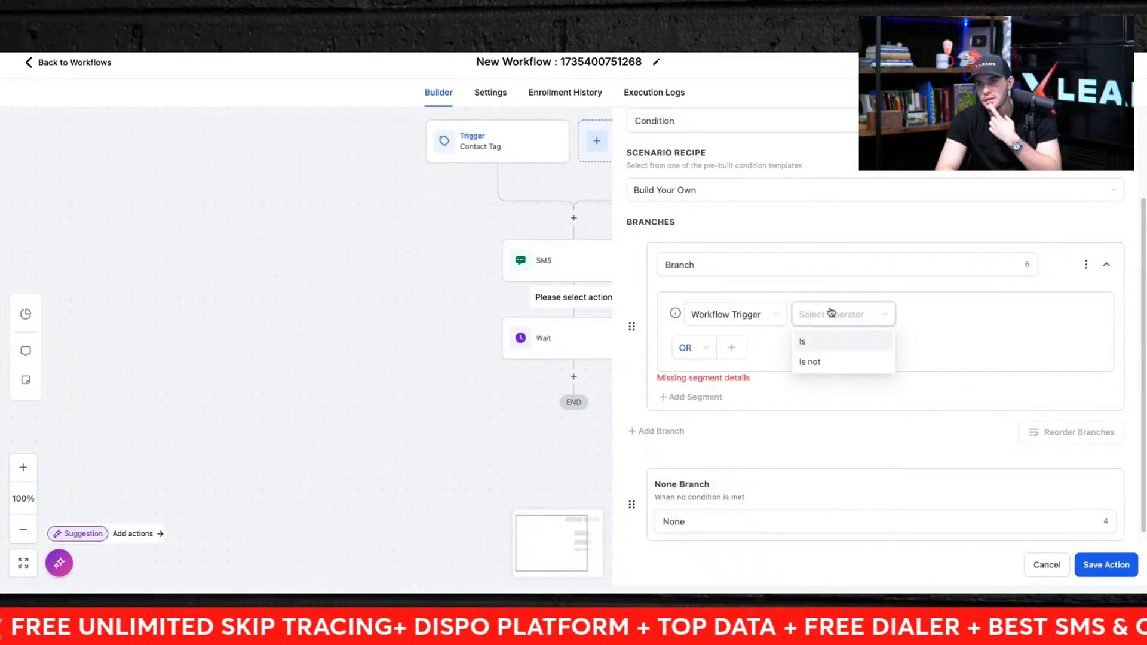
left_click(816, 345)
left_click(937, 322)
left_click(813, 345)
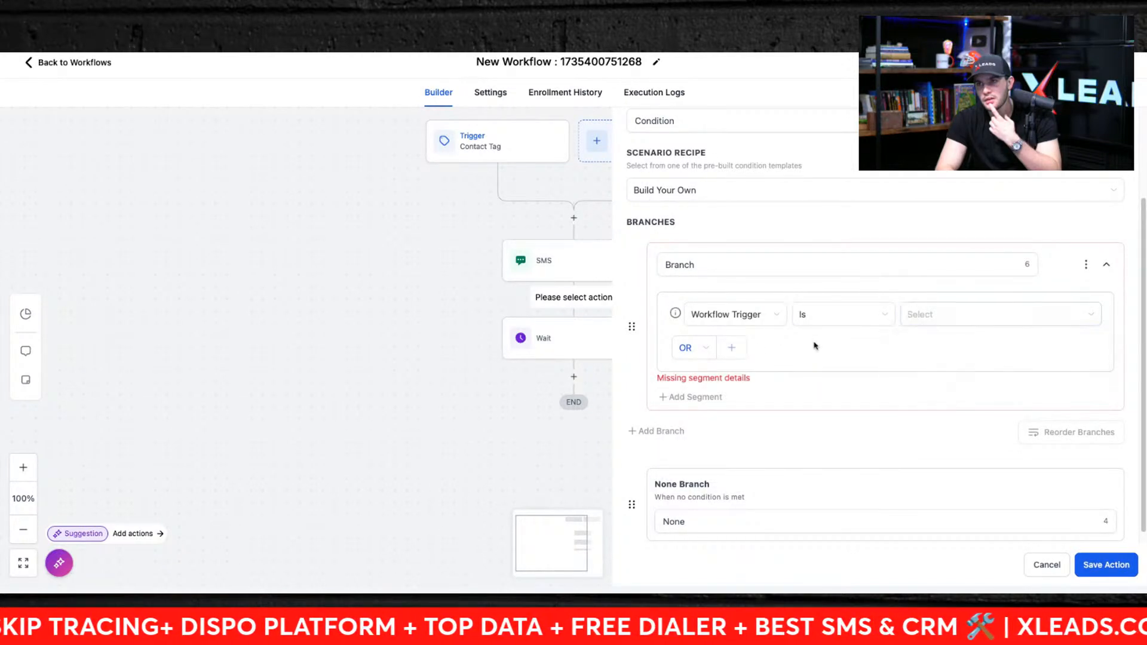
Check the scenario recipes for the Contact Replied requirements and close the condition without saving.
left_click(693, 346)
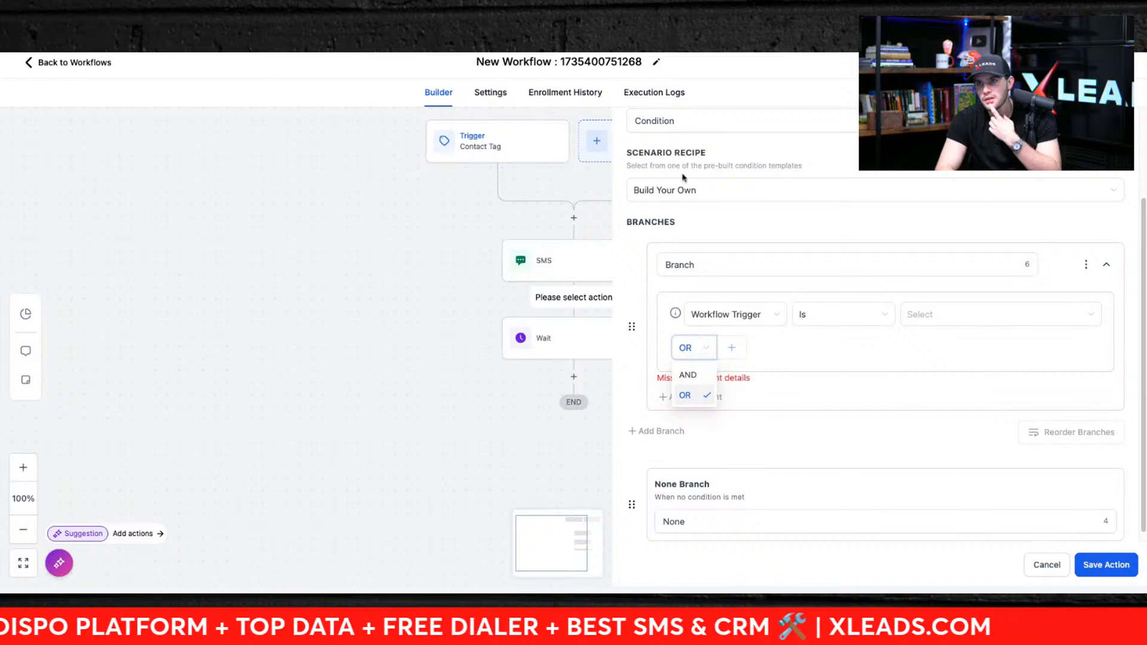
left_click(683, 189)
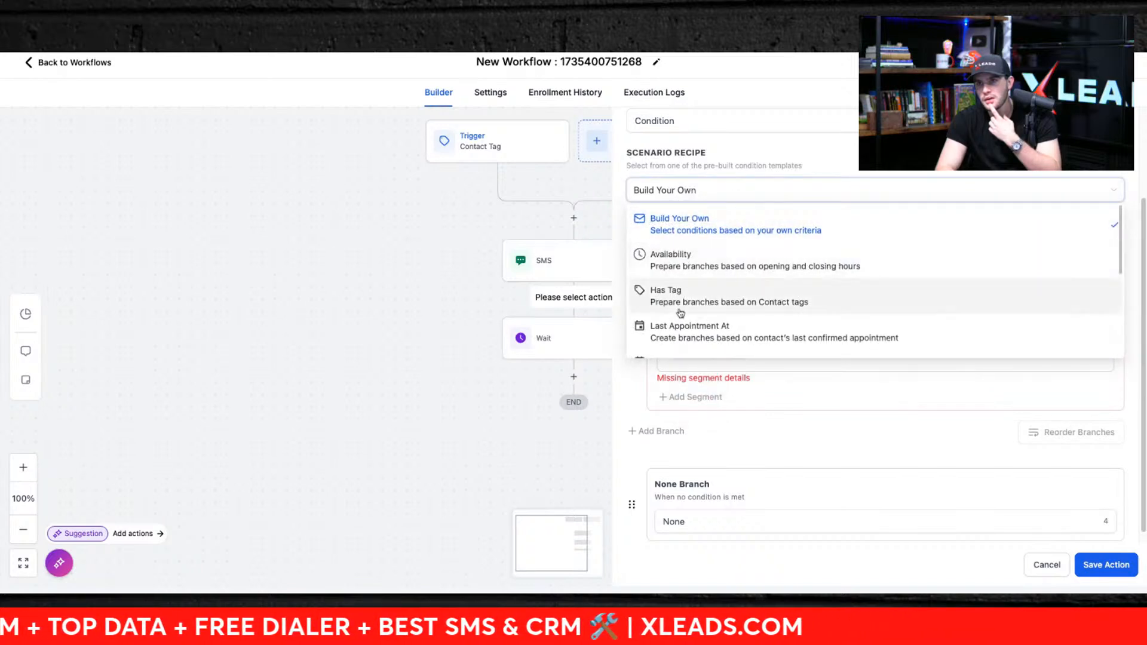
scroll(679, 313, "down", 5)
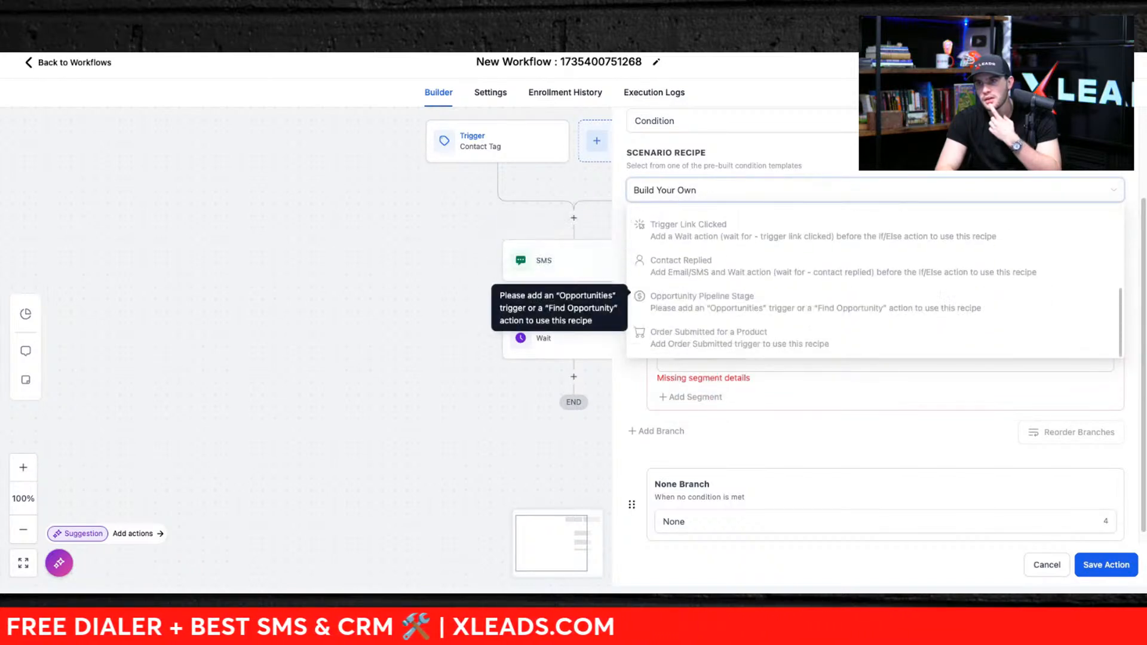
scroll(709, 317, "up", 2)
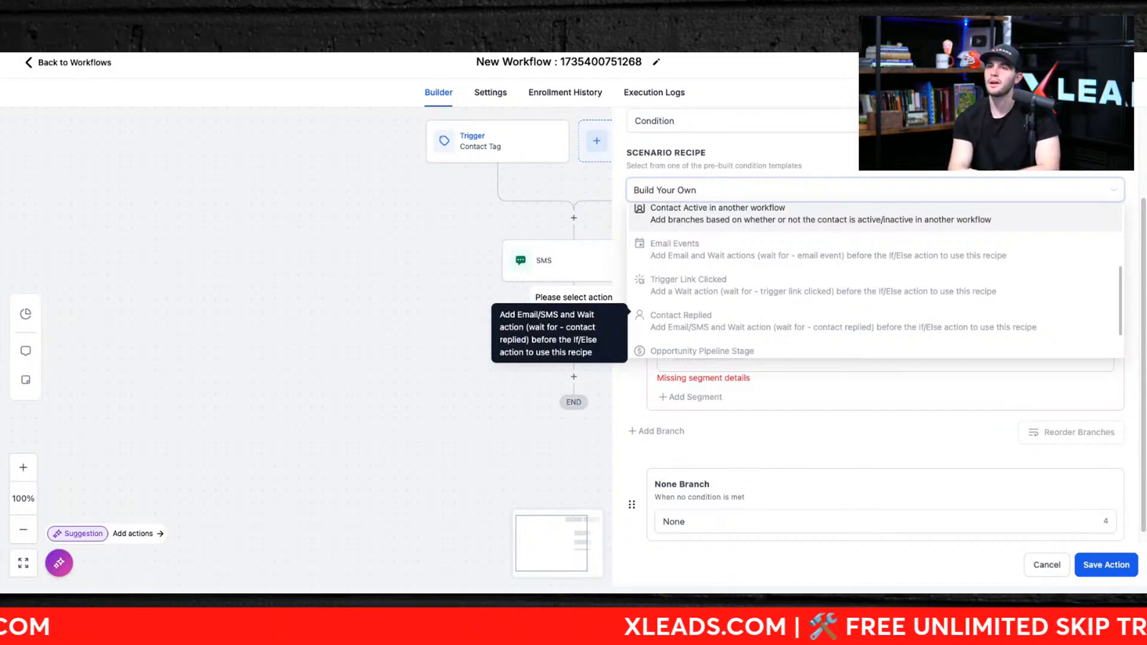
left_click(749, 477)
scroll(665, 150, "up", 3)
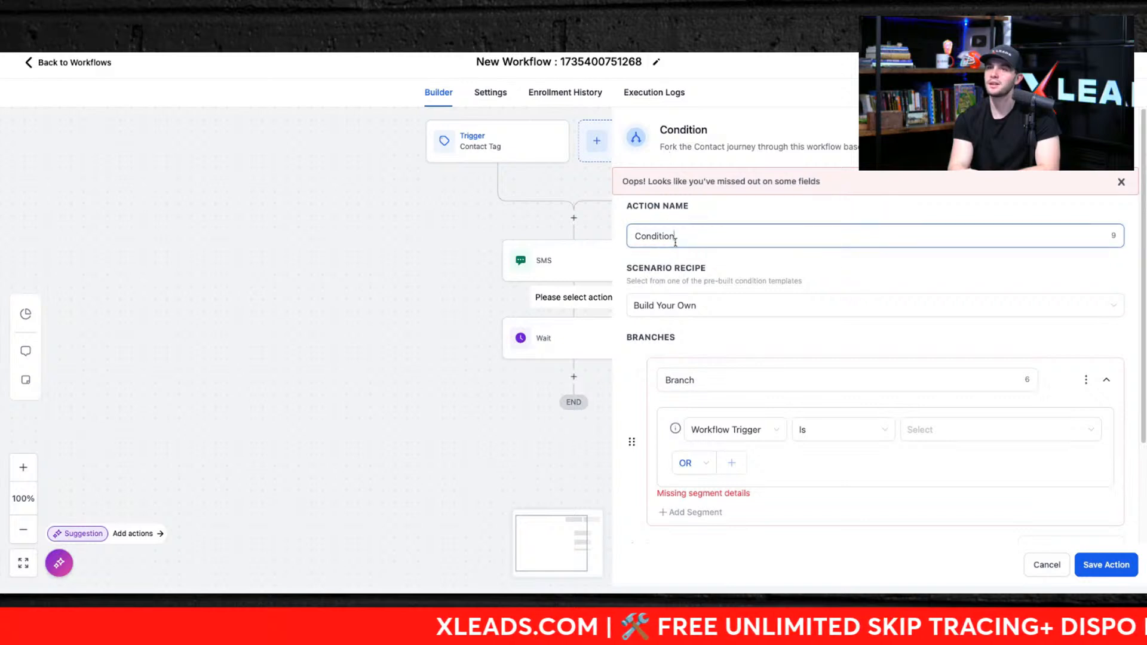
left_click(1123, 132)
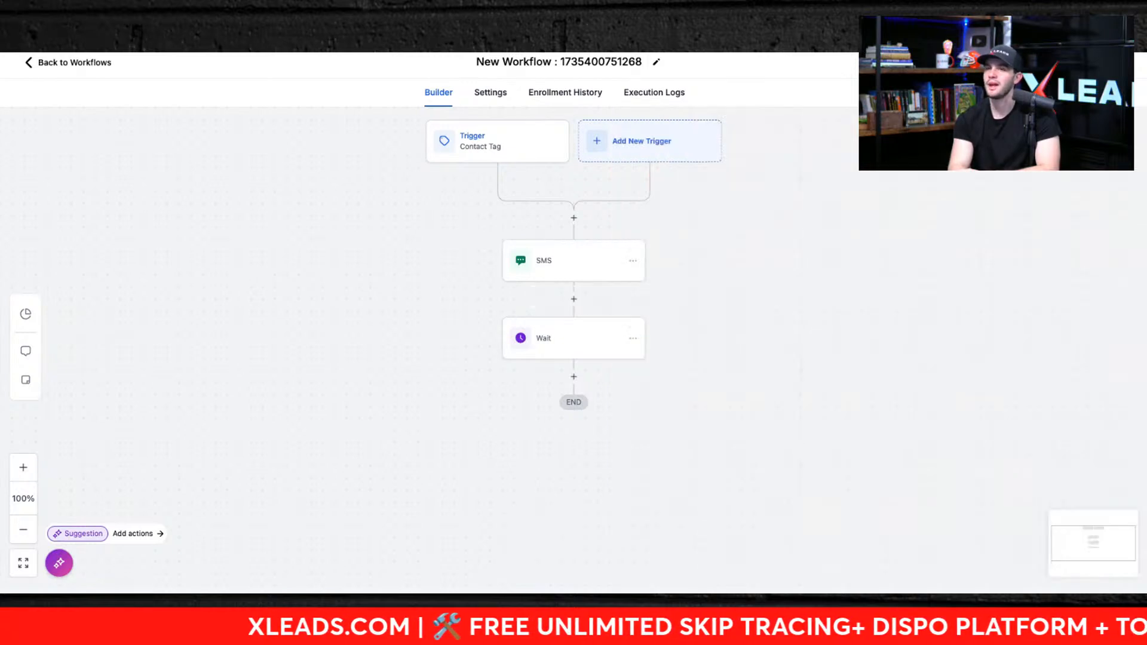
Start an If / Else action directly below the Wait action.
left_click(545, 349)
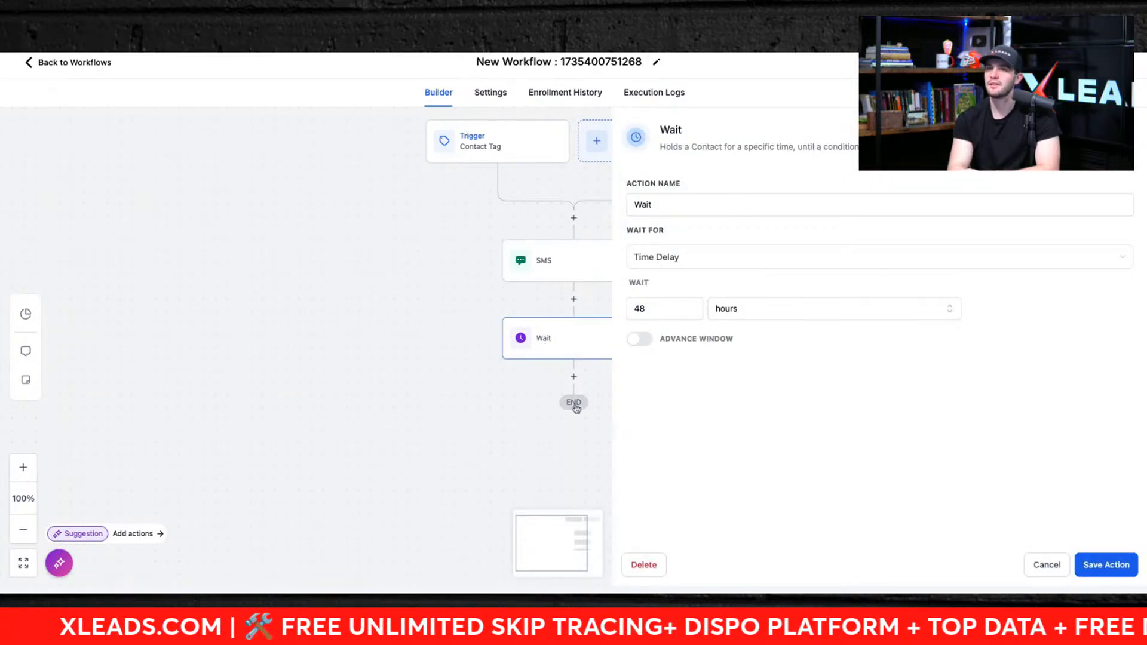
left_click(574, 376)
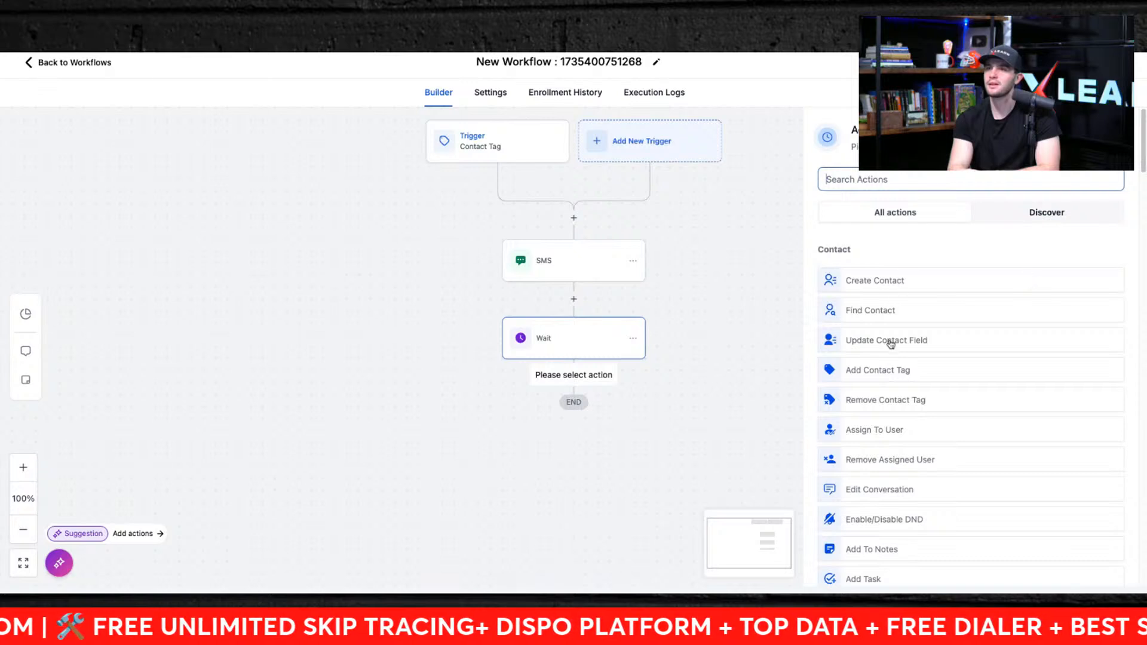
type("if")
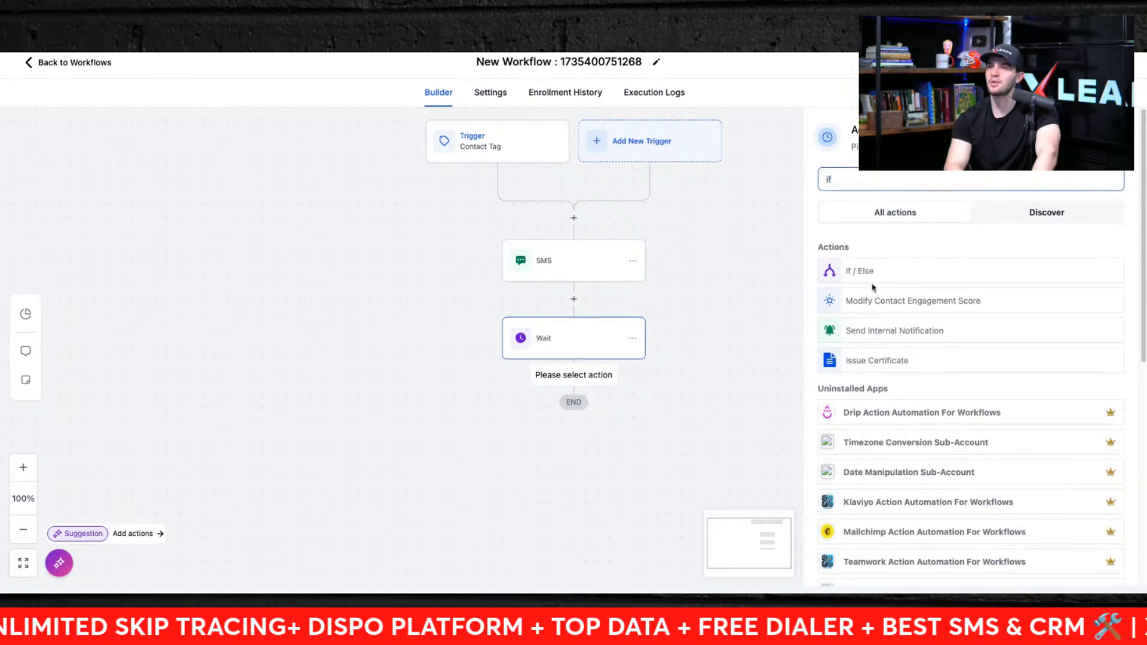
left_click(865, 272)
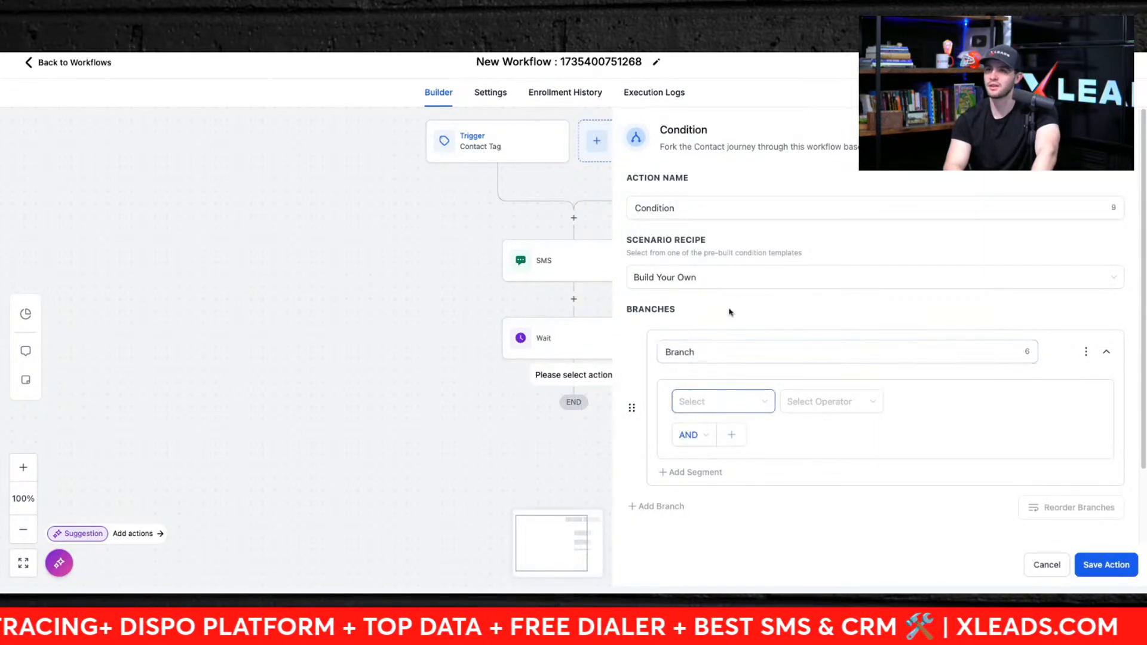
Review the scenario recipes available for the condition below the Wait action, and open the SMS action.
left_click(686, 276)
scroll(684, 375, "down", 1)
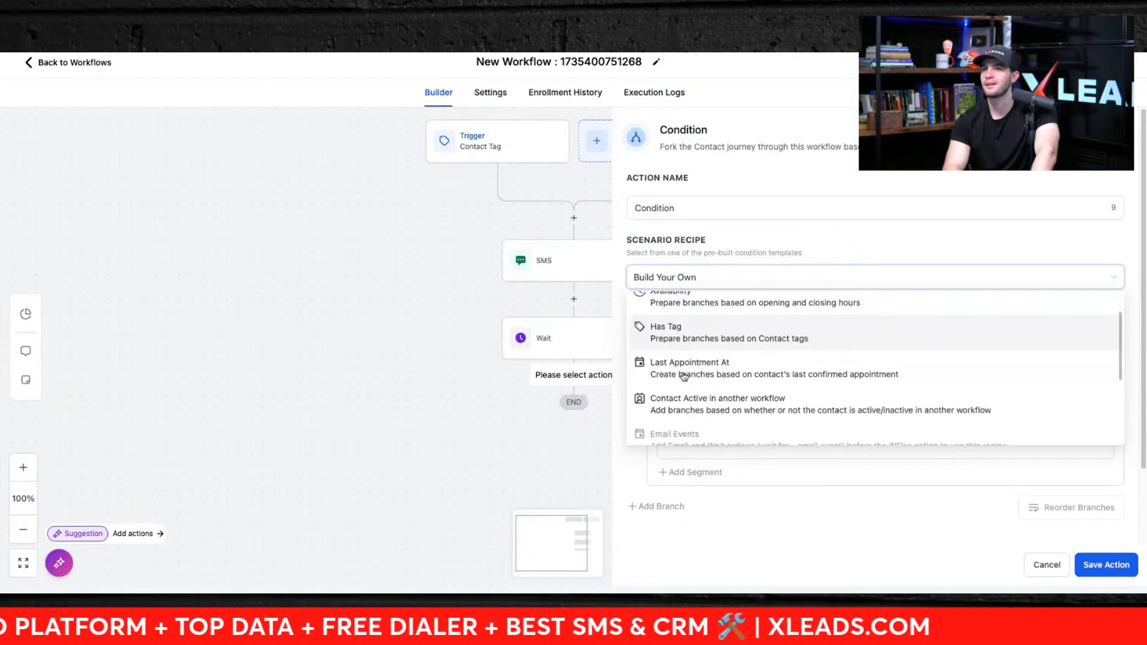
scroll(683, 375, "down", 4)
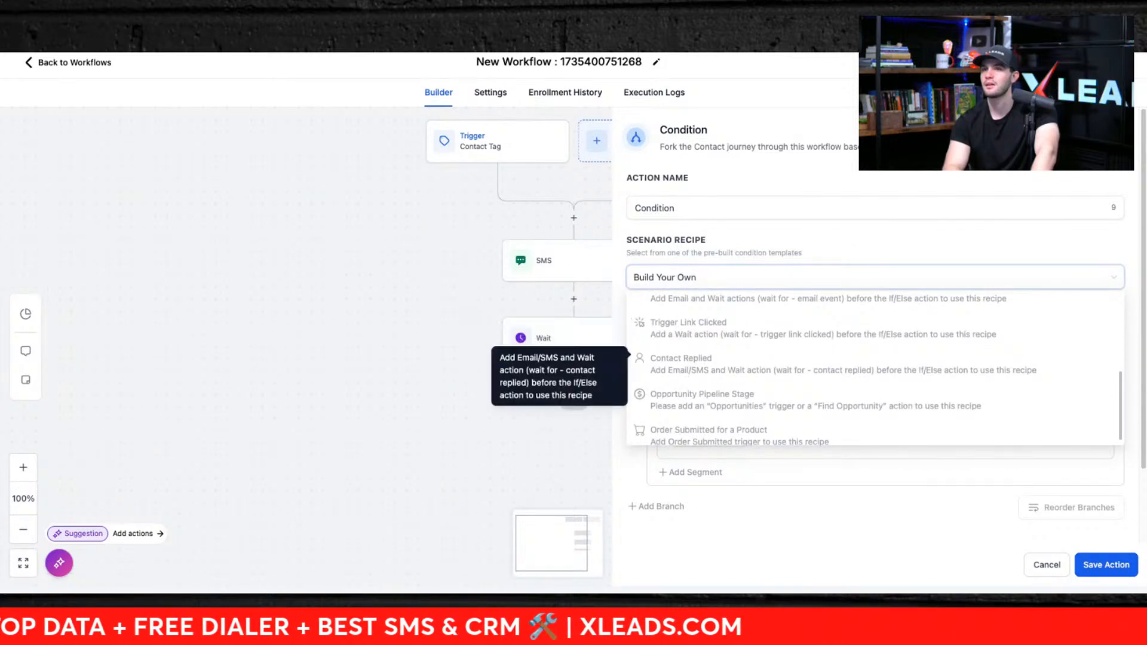
left_click(523, 246)
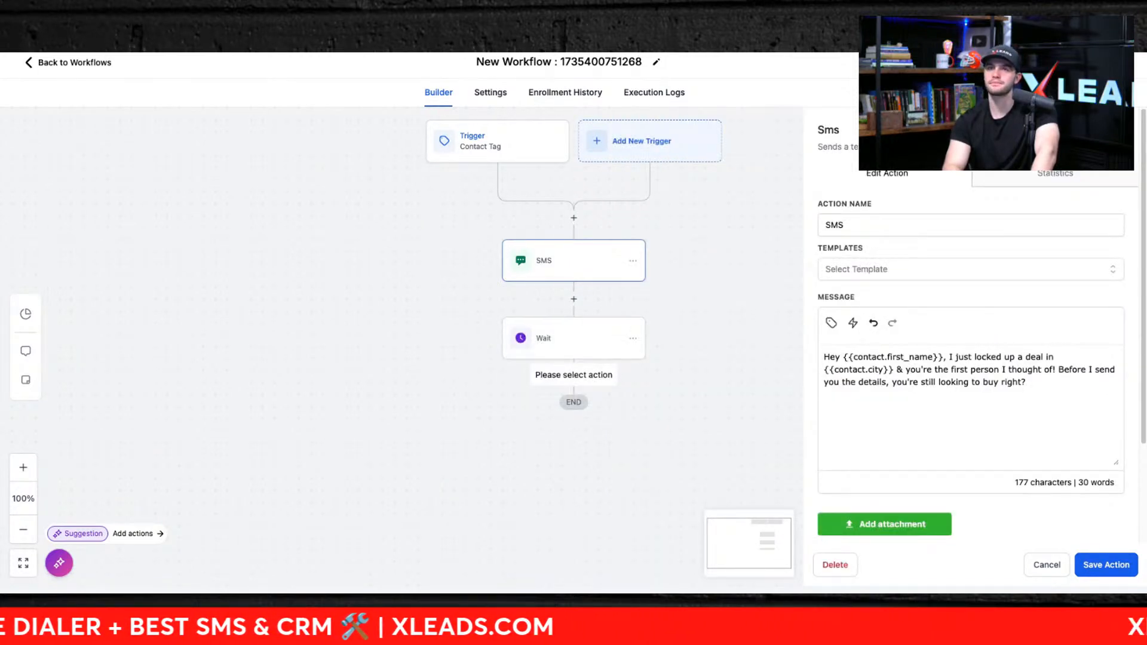
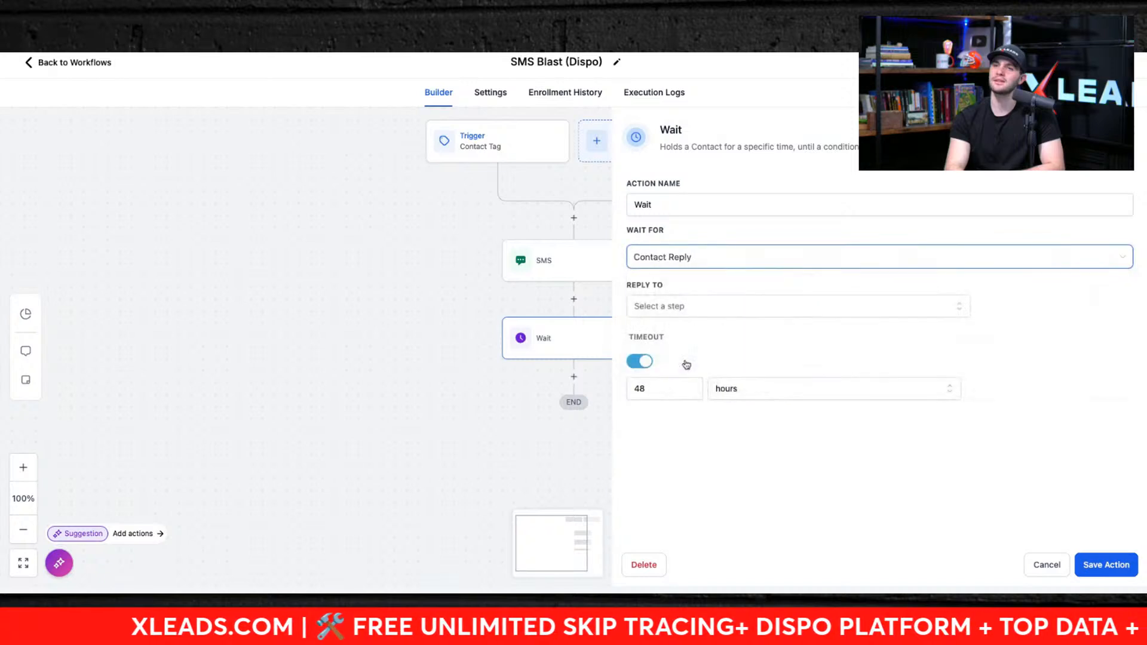
Set the Wait action's reply-to step to SMS and save the action.
left_click(679, 308)
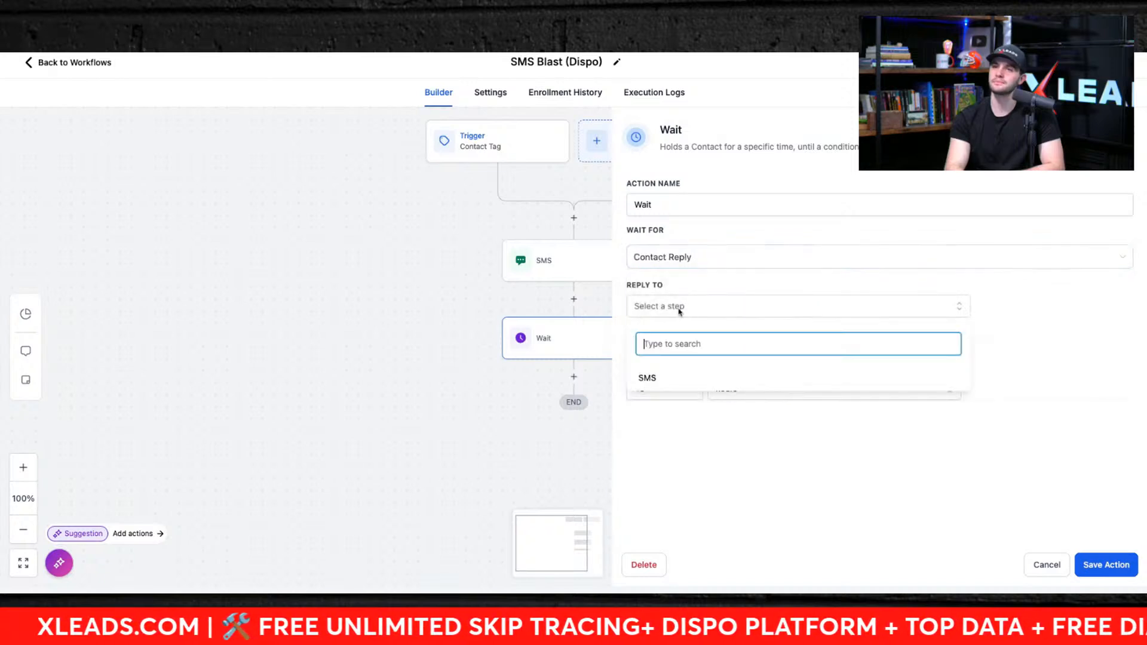
left_click(658, 377)
left_click(756, 469)
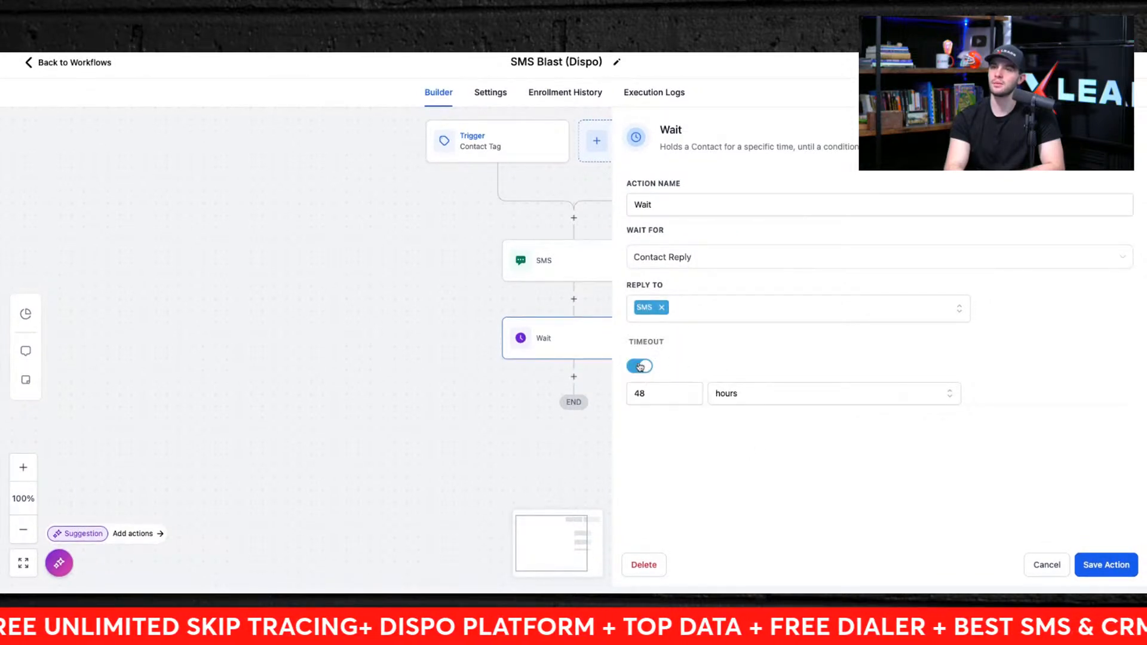
left_click(1098, 566)
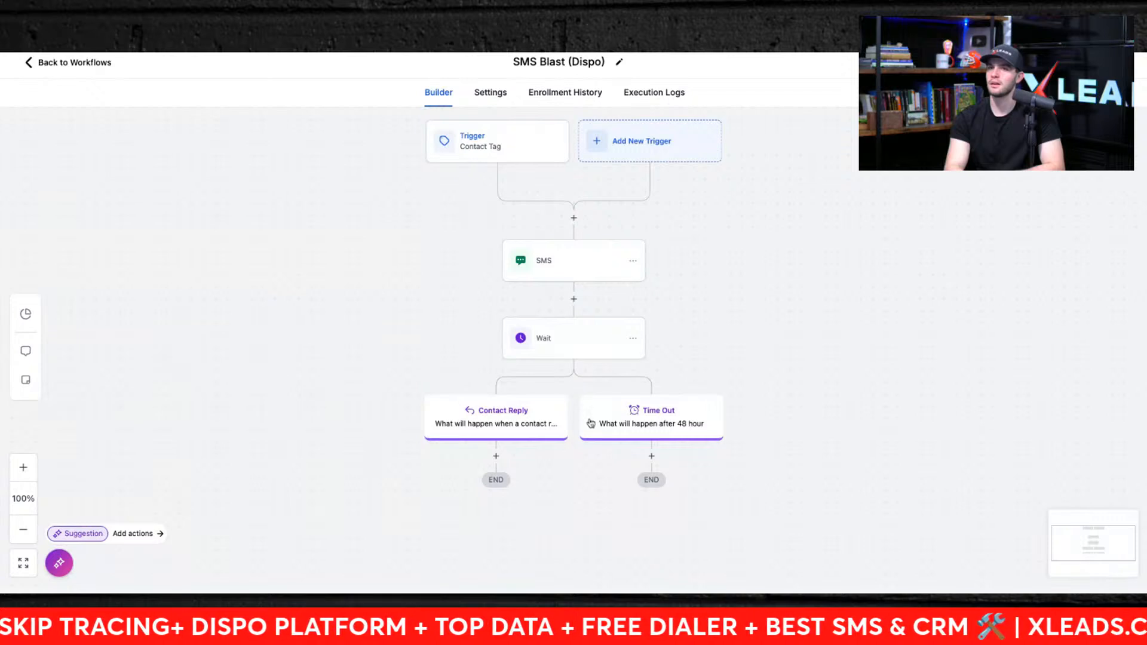
Add a Send SMS action under the Contact Reply branch.
left_click(495, 458)
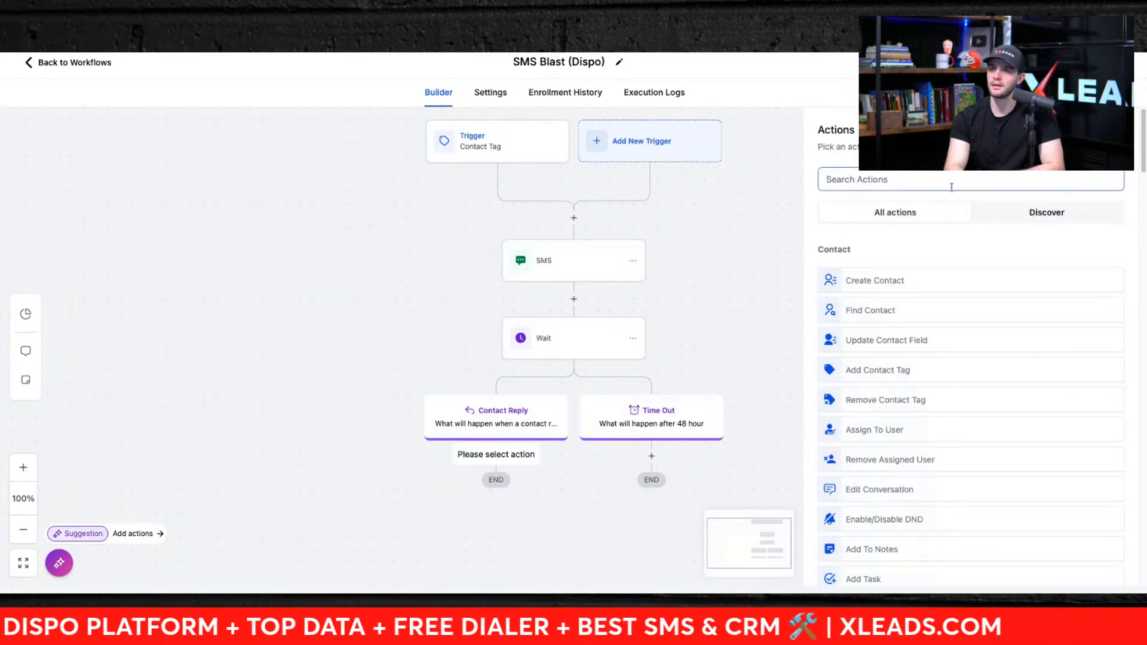
type("SMS")
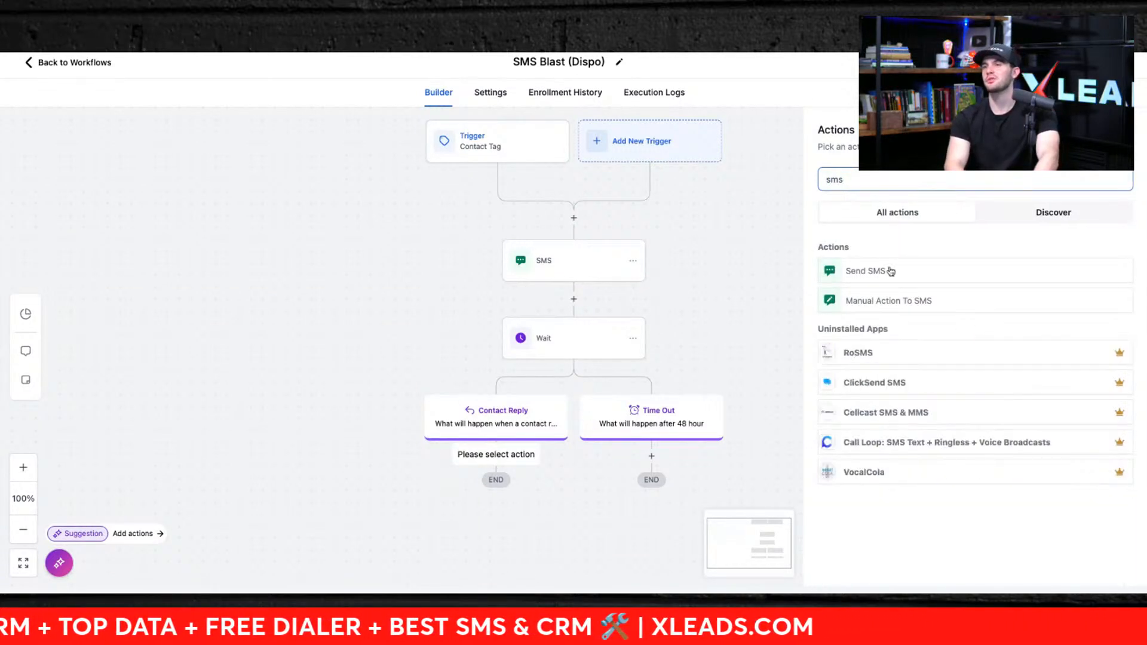
left_click(887, 275)
Try the (Checking In) - Follow Up template in the new SMS action and reset the template to None.
left_click(852, 268)
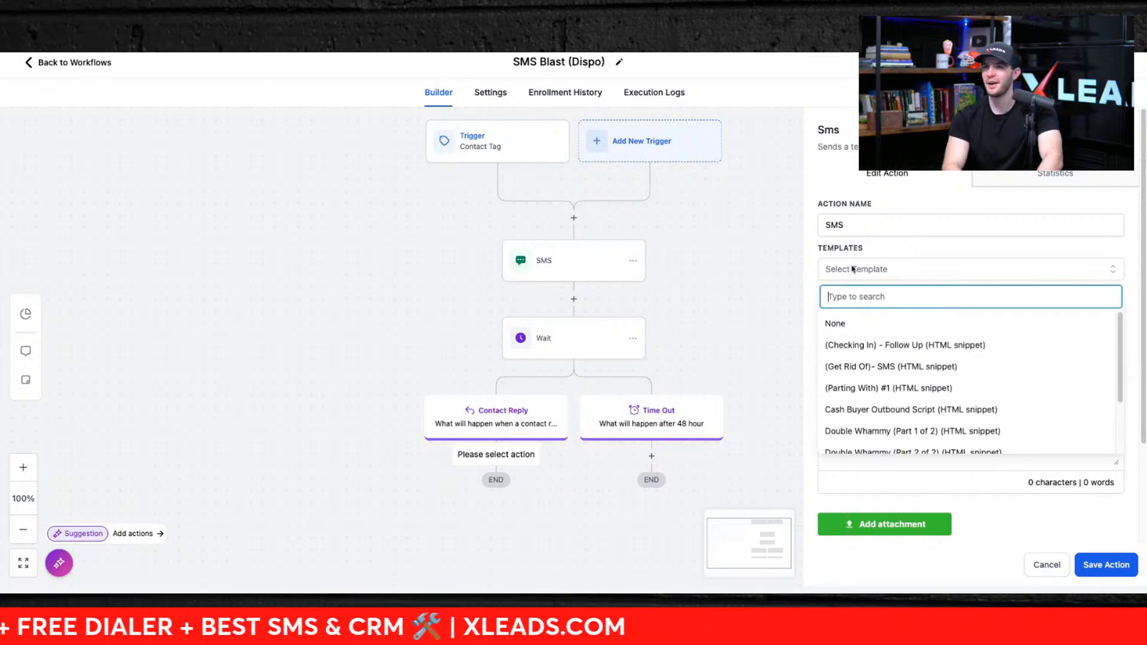
left_click(873, 264)
left_click(866, 271)
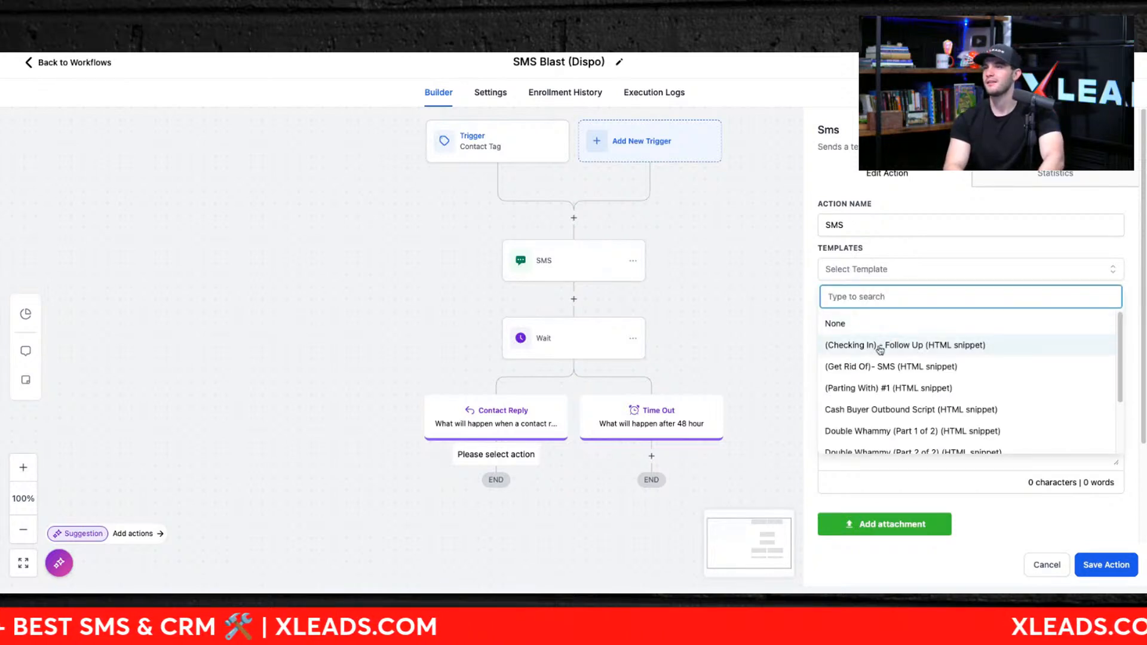
left_click(878, 343)
left_click(884, 274)
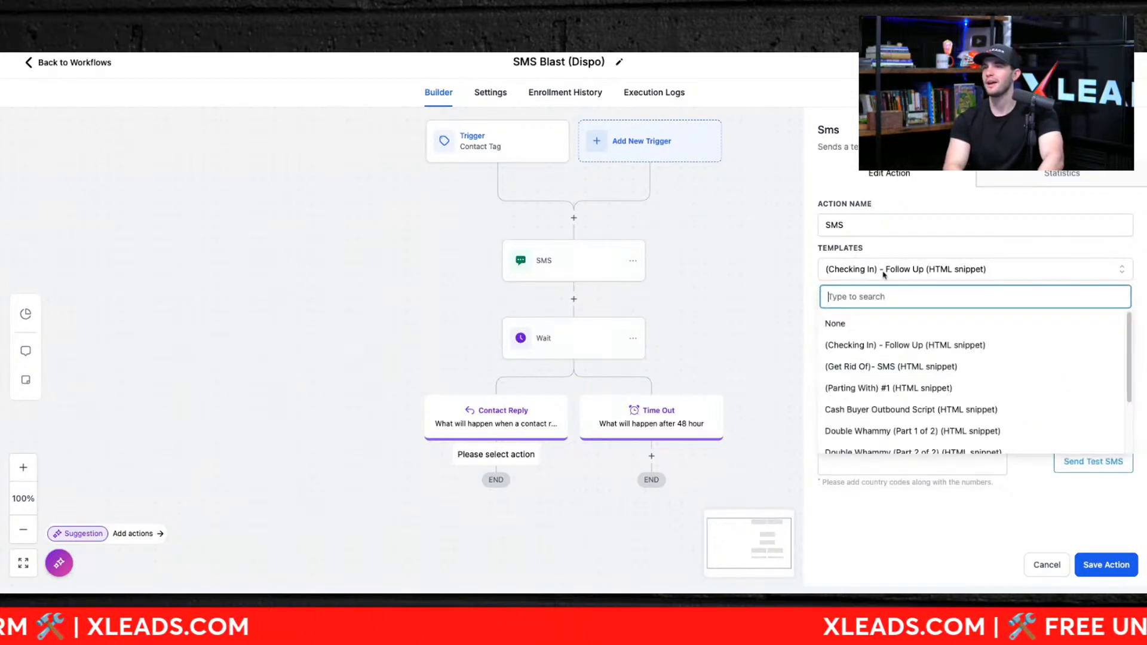
left_click(852, 323)
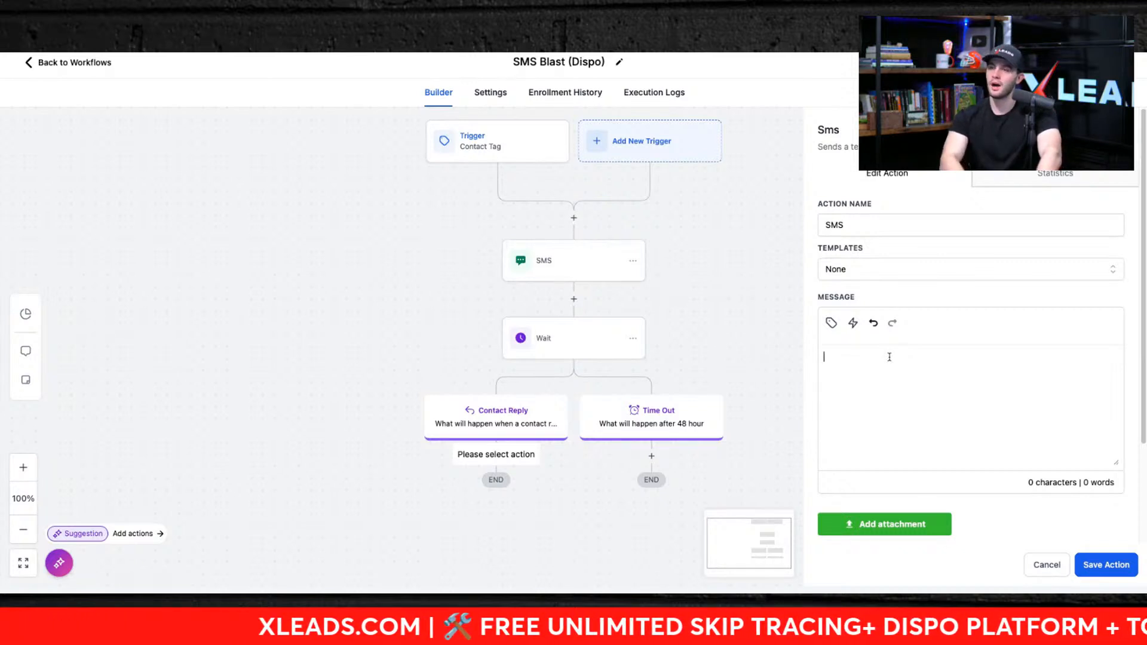
Begin the new SMS message with "Hey" followed by the contact's First Name merge field.
type("Hey")
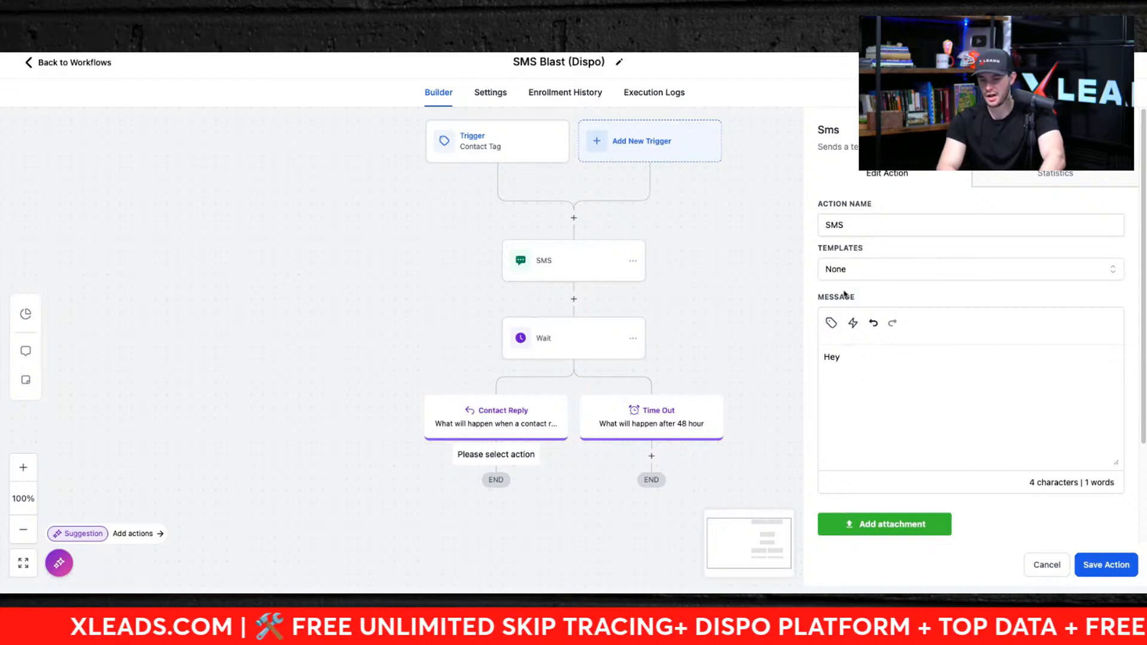
left_click(830, 323)
left_click(767, 91)
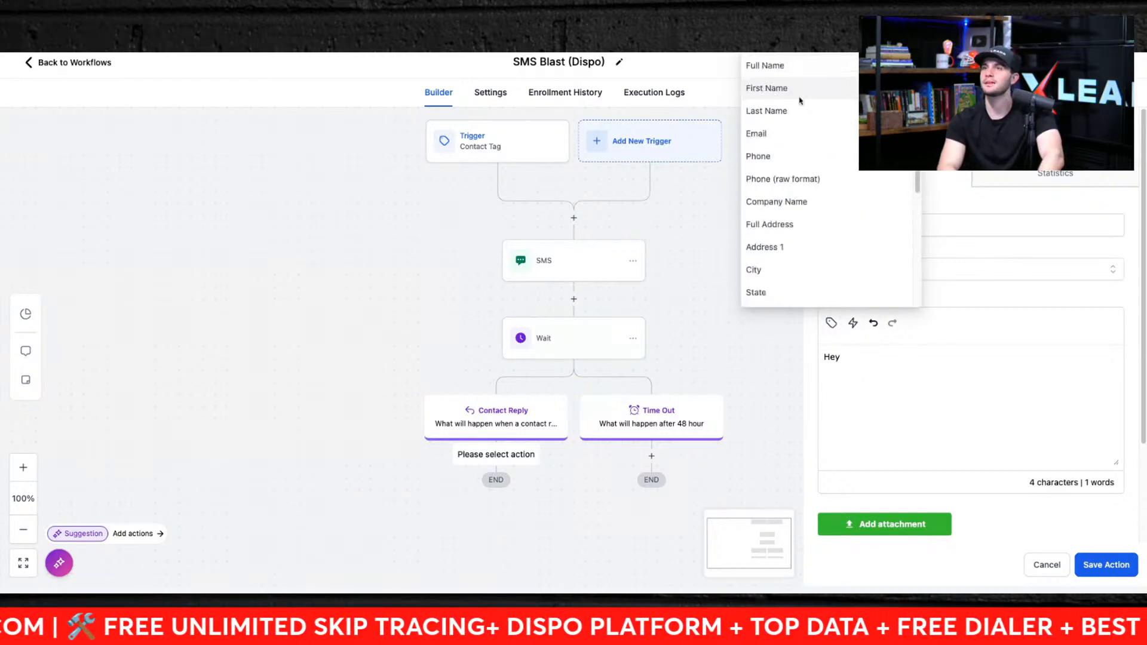
left_click(776, 88)
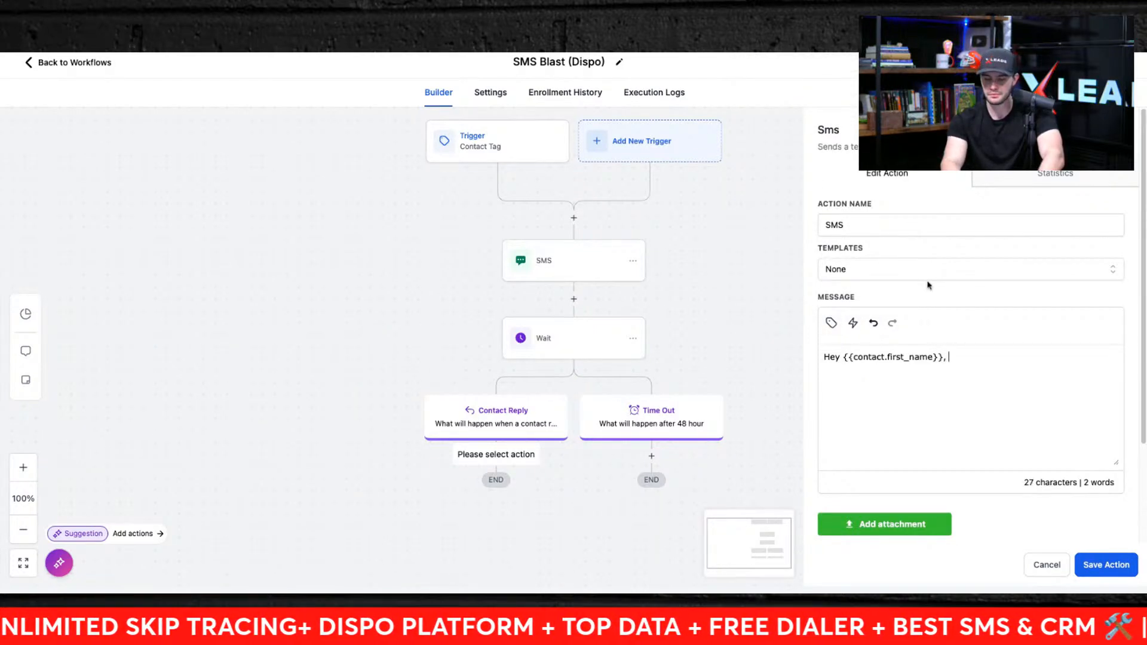
Continue the message after the first name with ", Just checking in to see if you're in or out on the deal".
type(", Y")
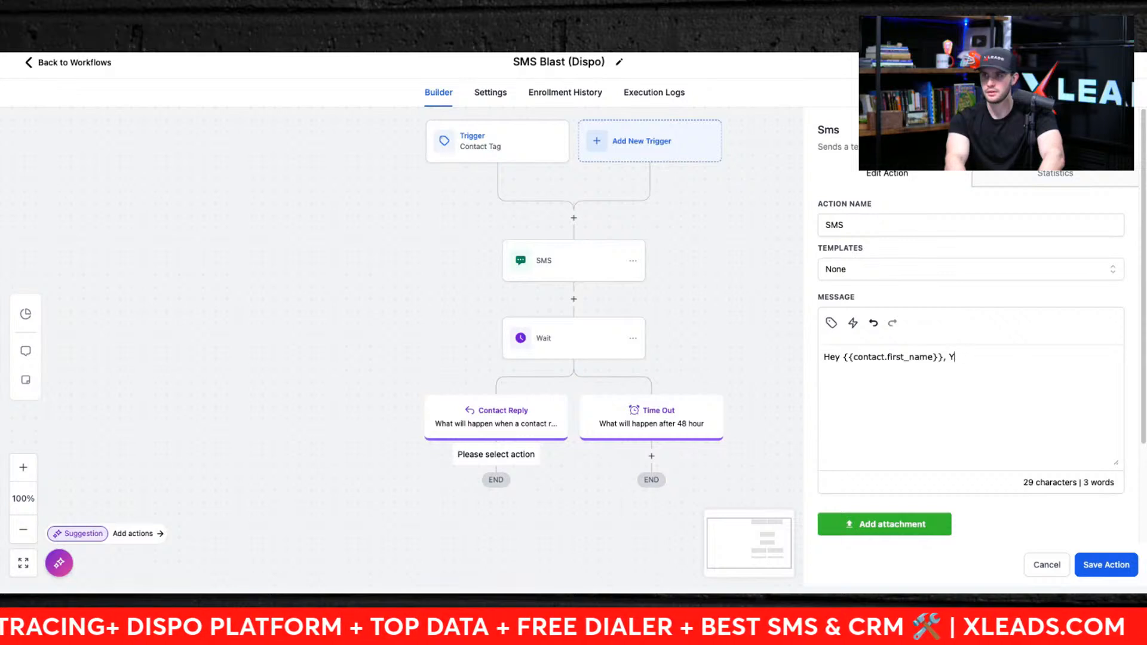
type("ou t c")
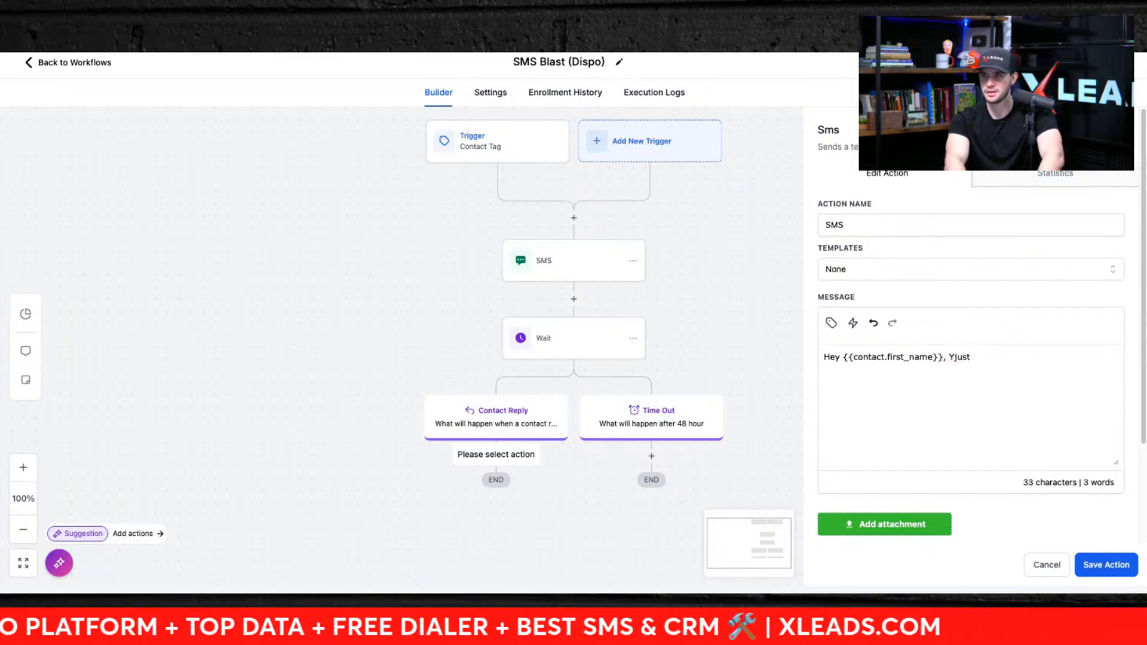
key("BackSpace")
key("BackSpace")
key("BackSpace")
key("BackSpace")
key("BackSpace")
type("Just c")
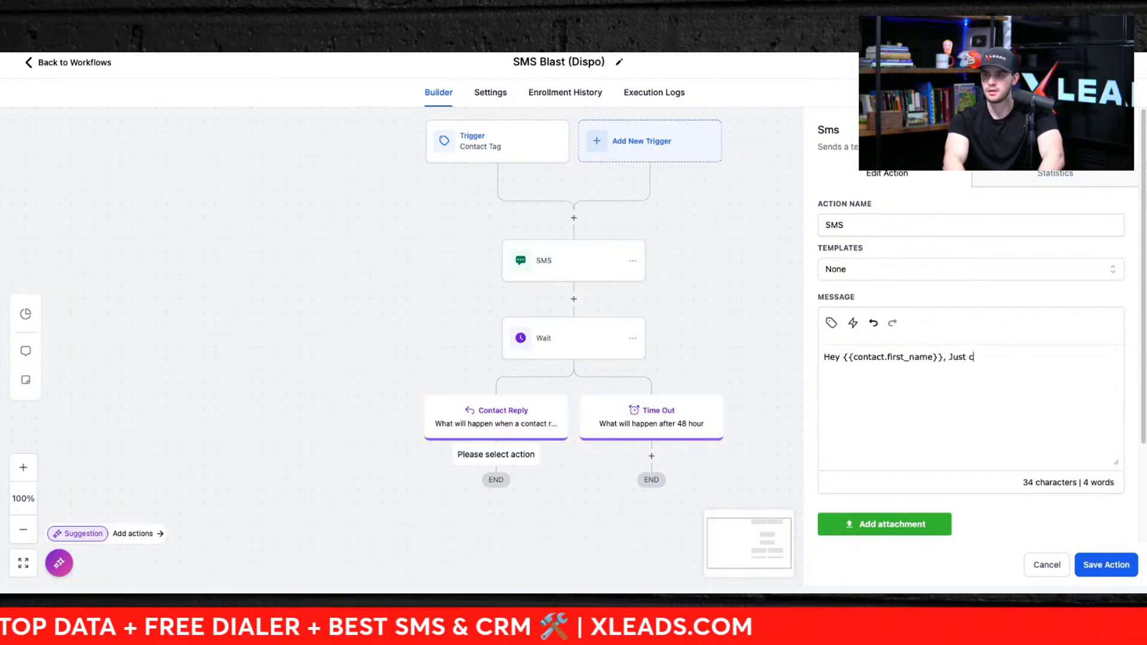
type("hecking in to see ifyou")
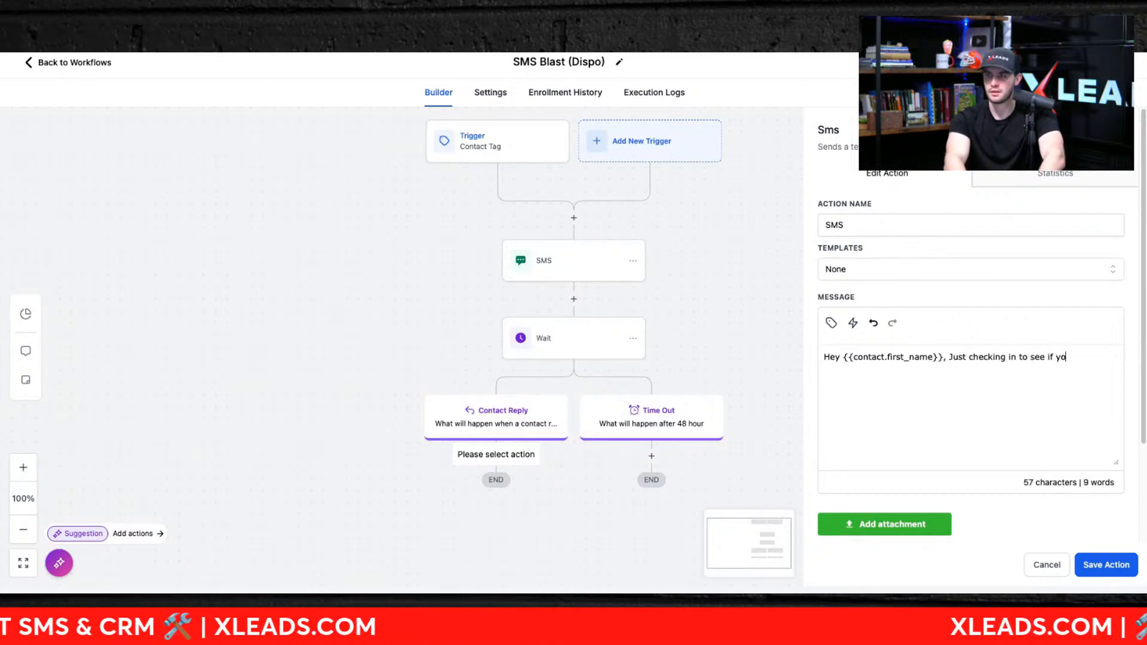
type("'re")
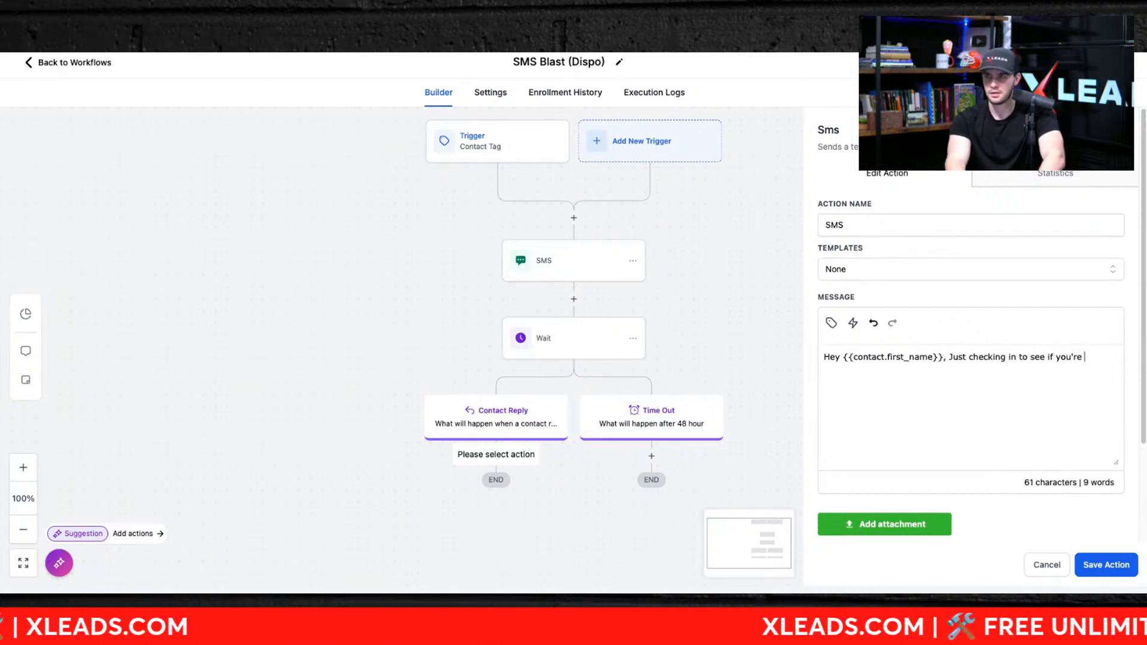
type(" in or out on the deal")
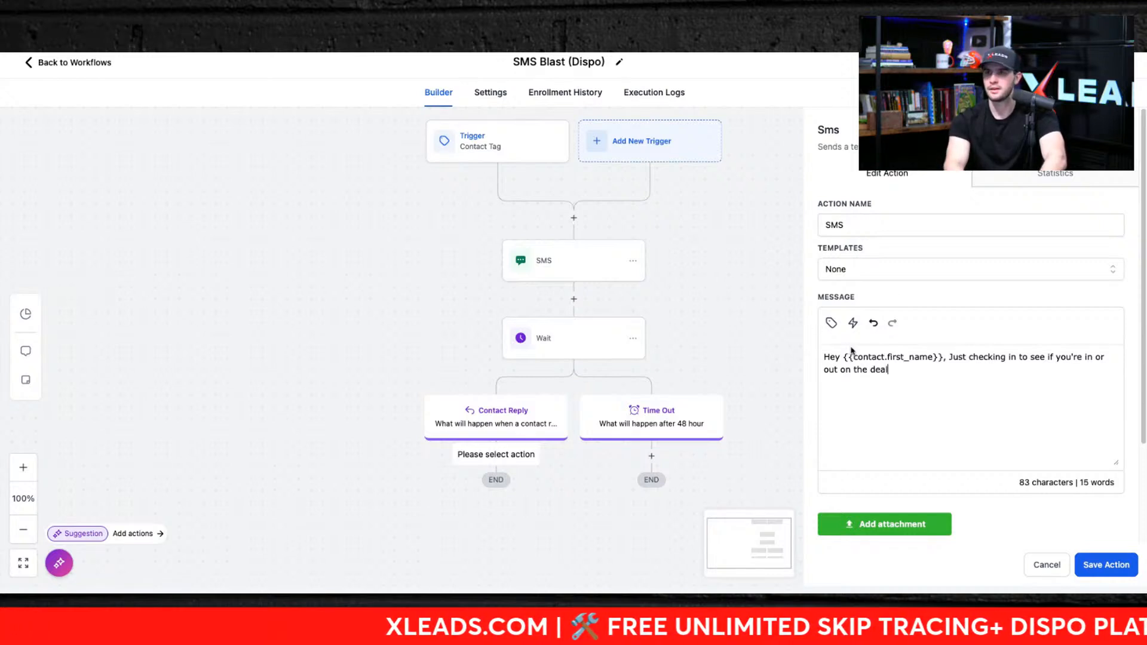
Finish the message with "? I'm going to have to send it to someone else if you don't reply back." and save the SMS action.
type("? I'm g")
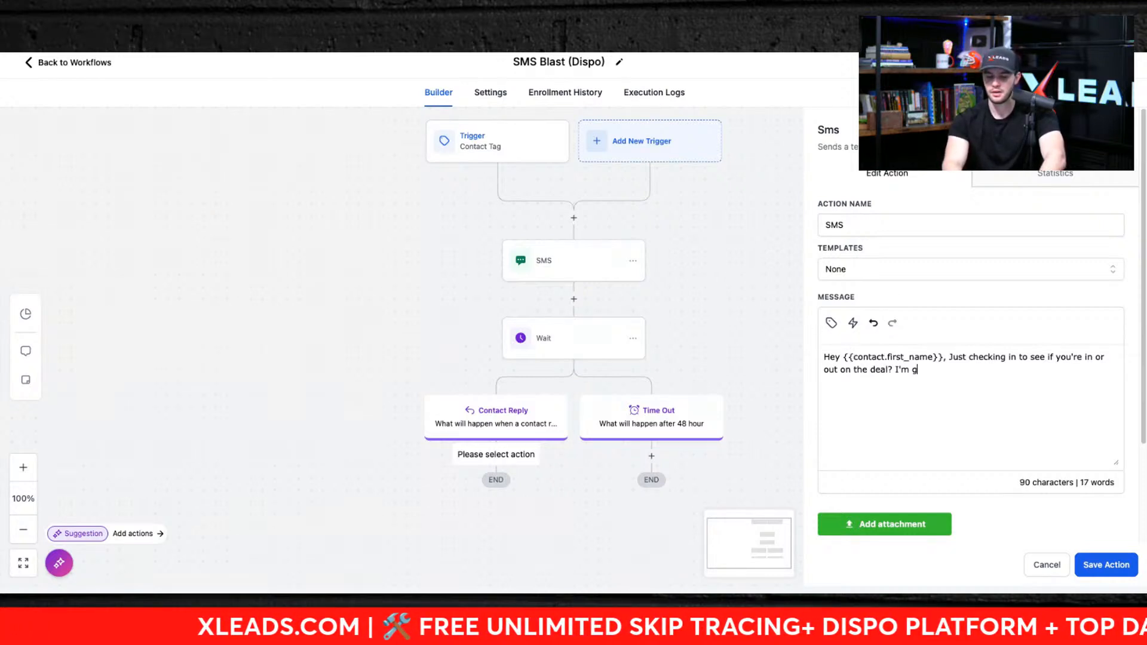
type("oing to havb")
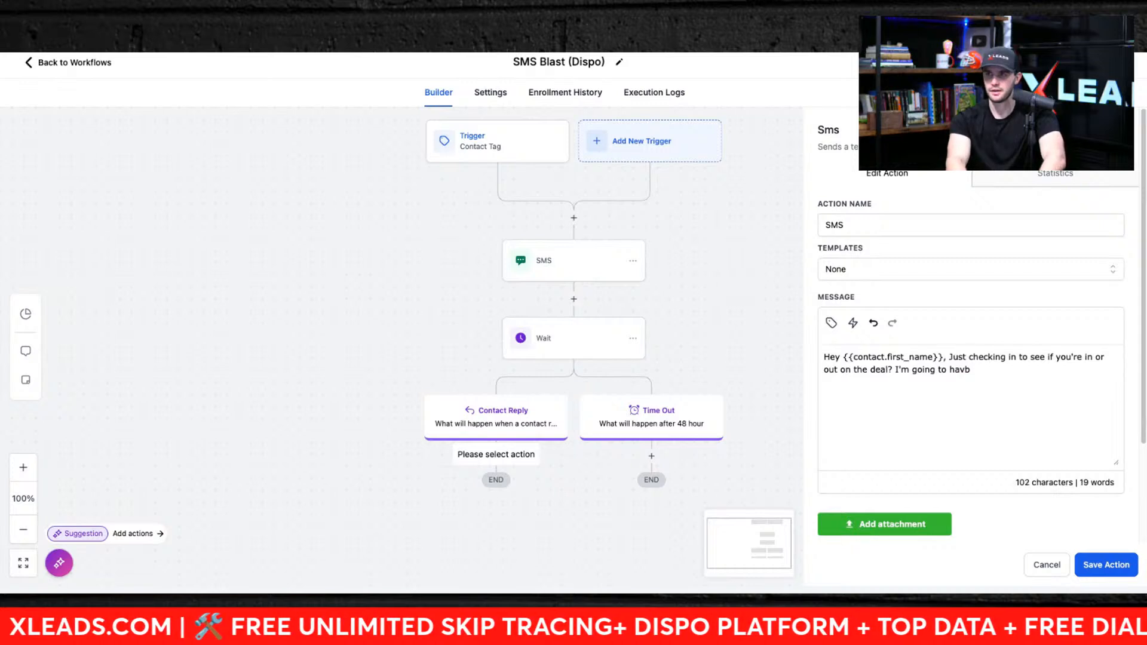
key("BackSpace")
type("e to send it to ")
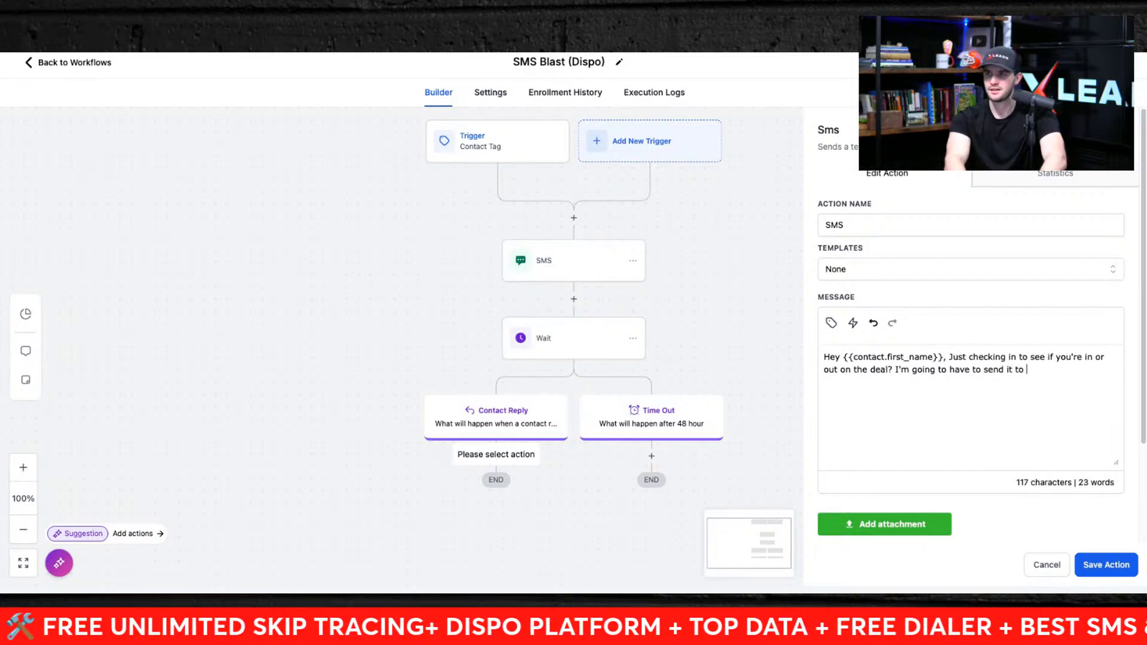
type("someone else")
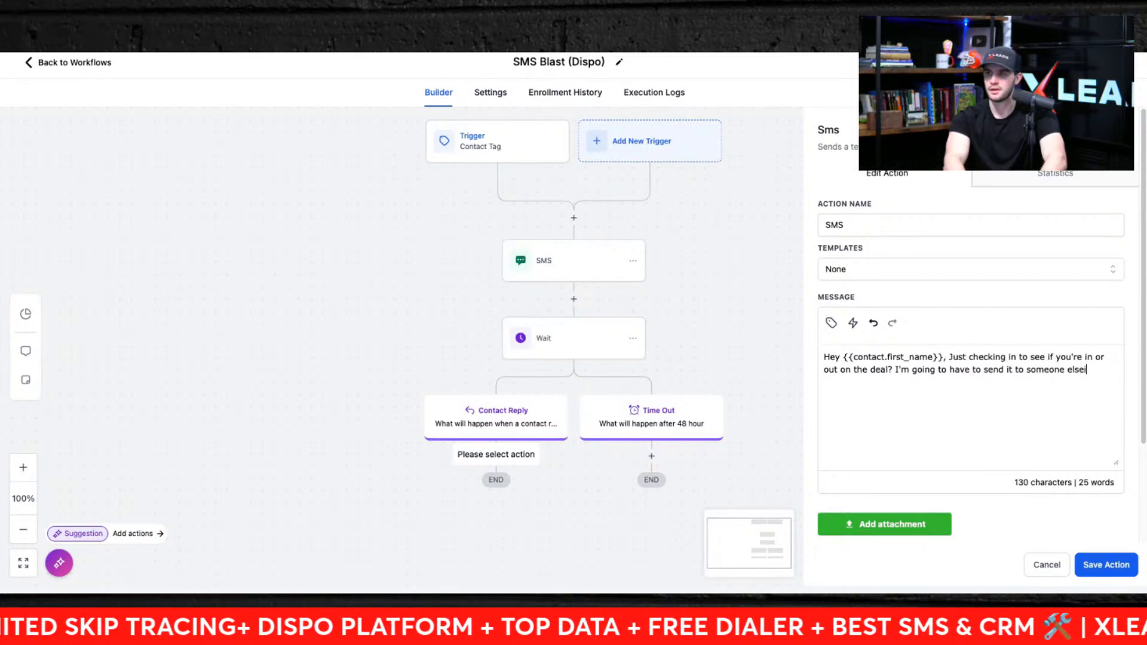
type(" if you don")
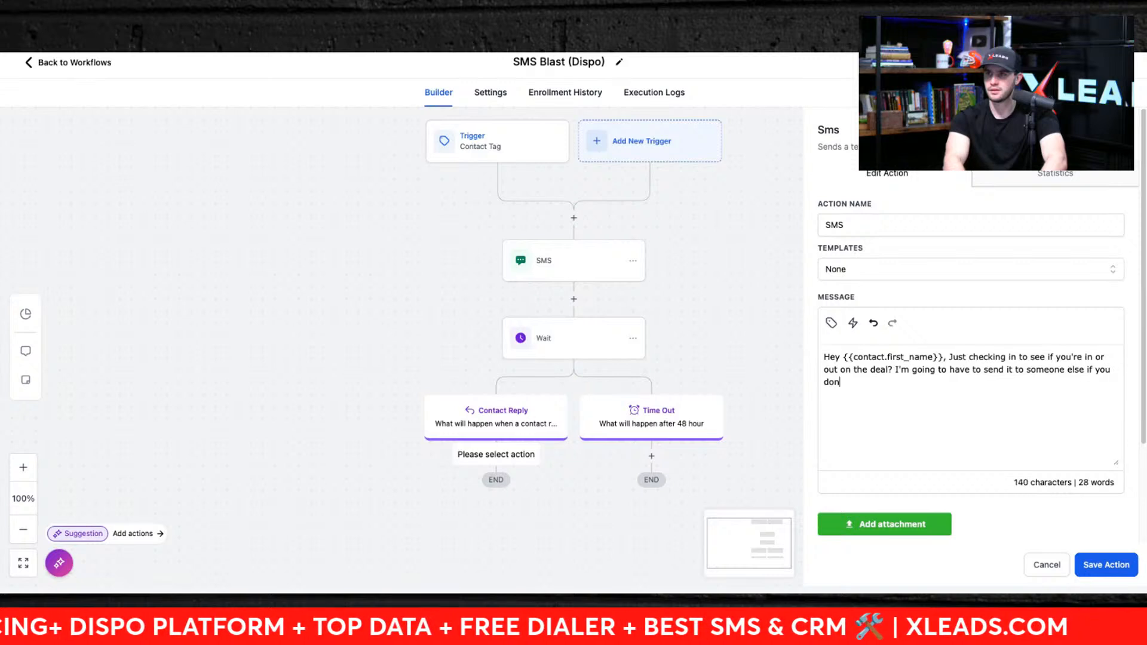
type("'t reply back.")
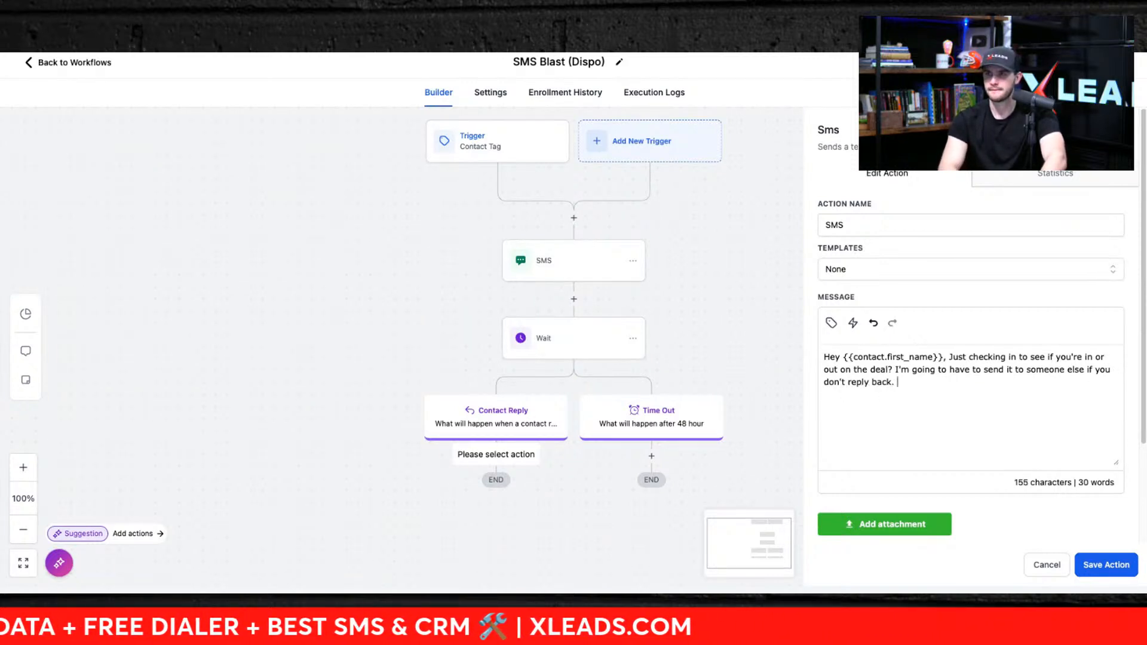
left_click(1112, 565)
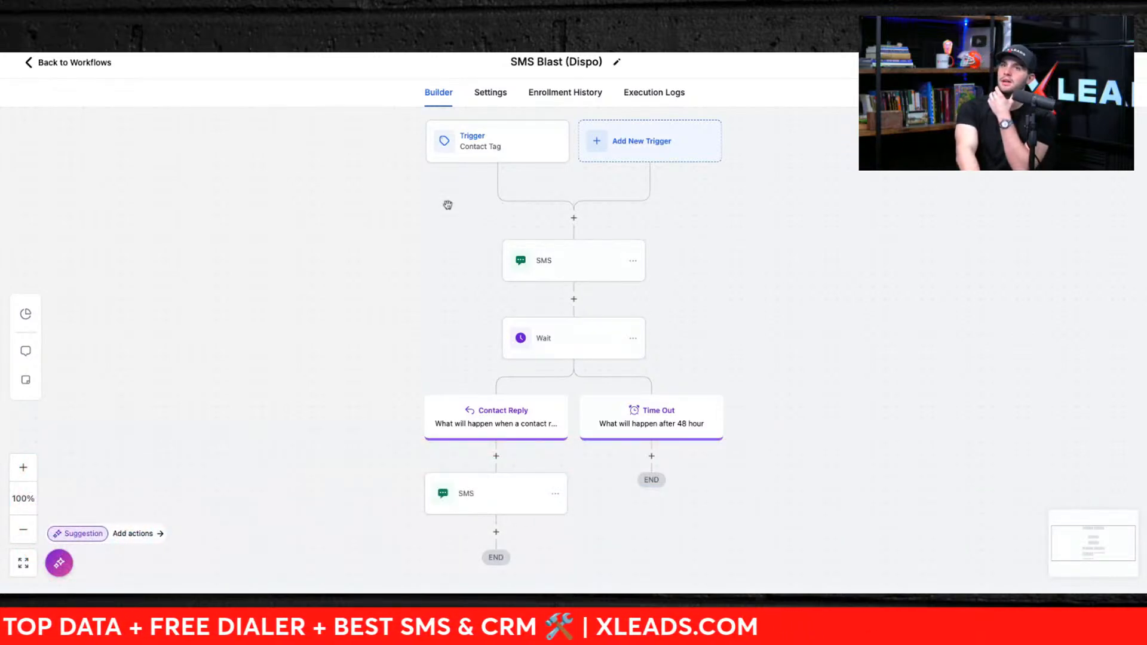
Review the Contact Tag trigger, the first SMS message, the Wait settings and the Contact Reply branch.
left_click(495, 139)
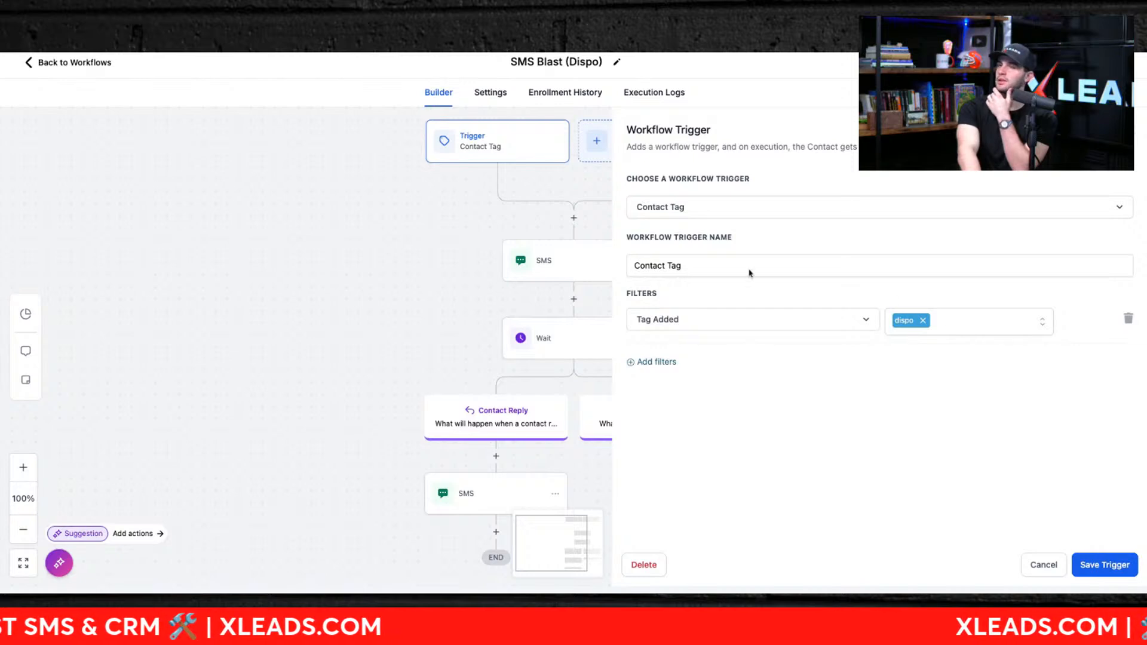
left_click(547, 260)
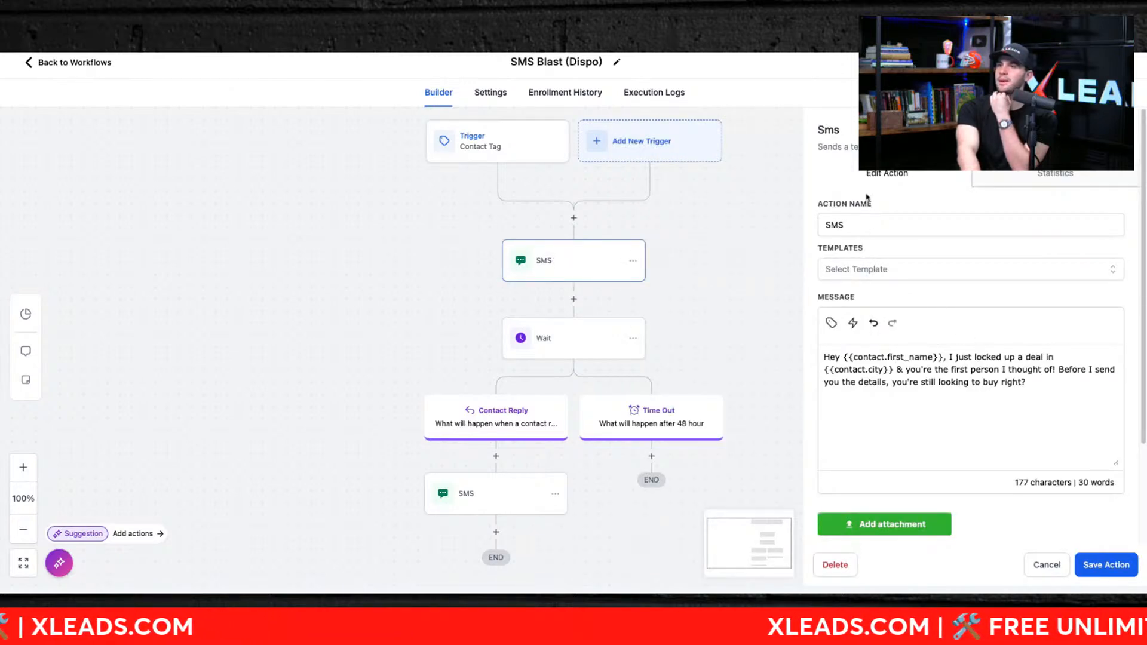
key("ctrl+a")
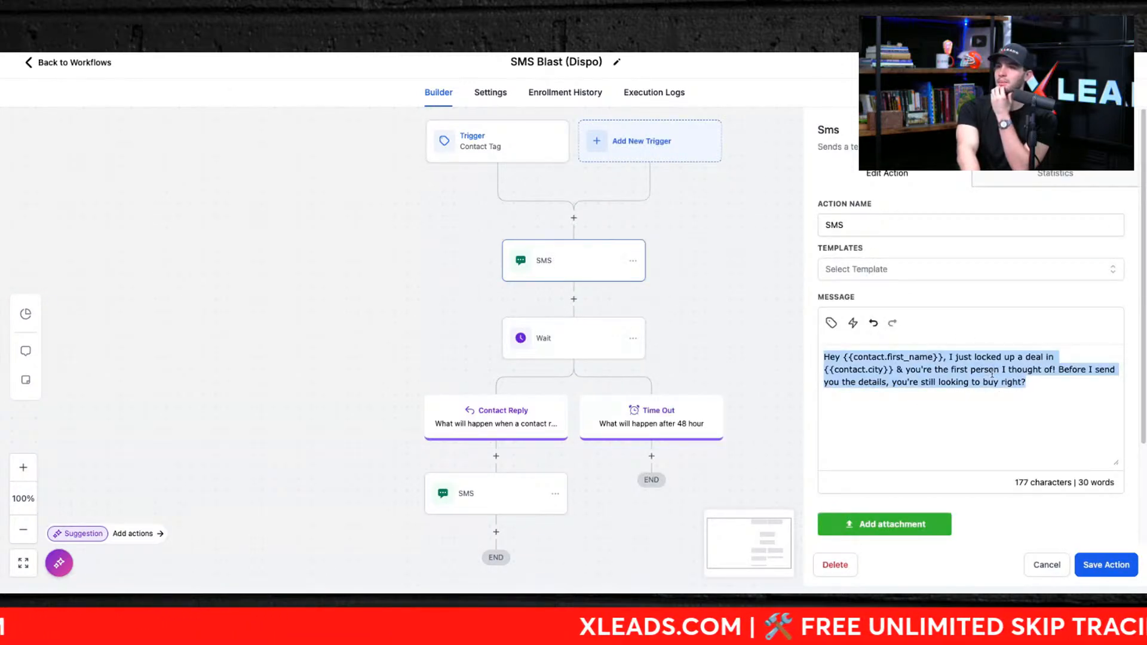
left_click(495, 43)
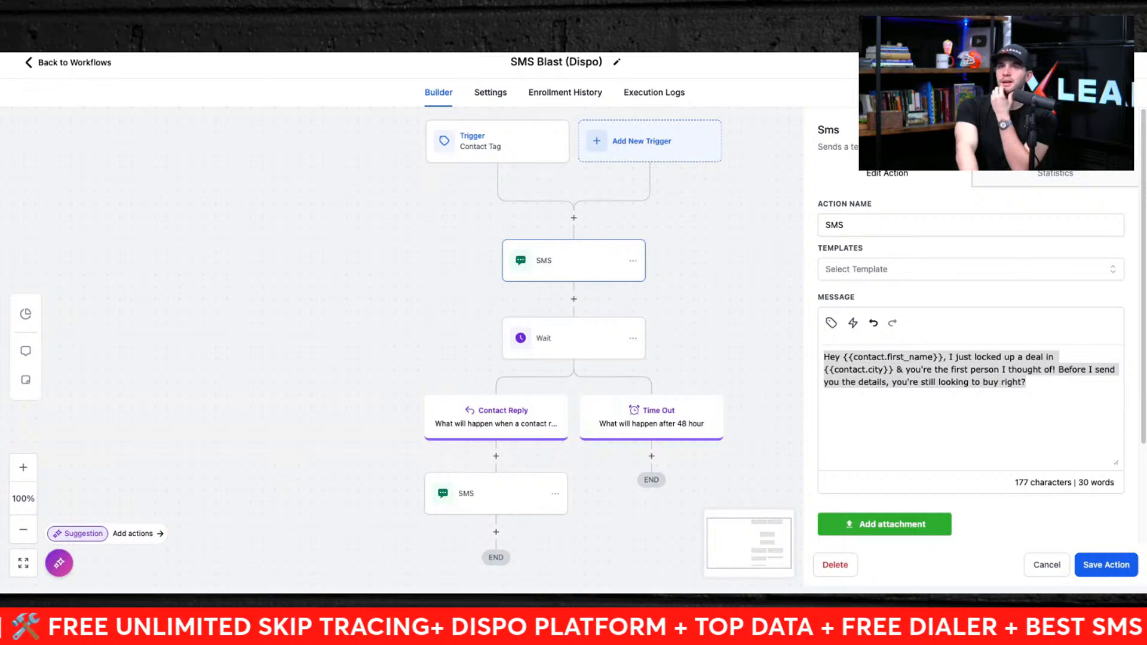
left_click(514, 43)
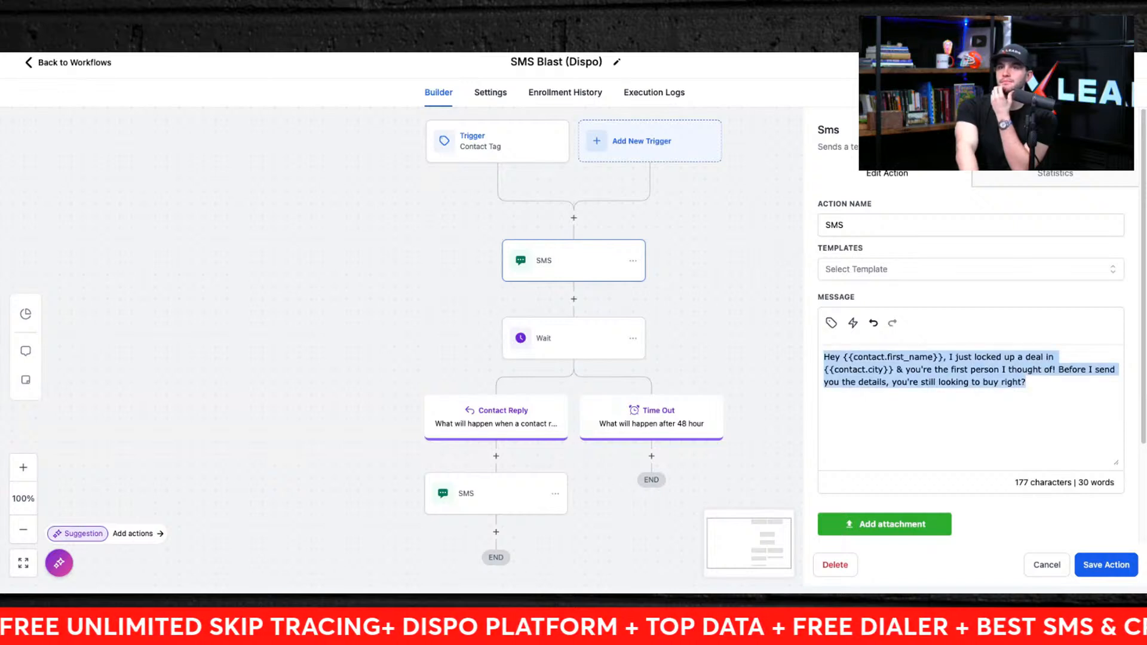
left_click(554, 335)
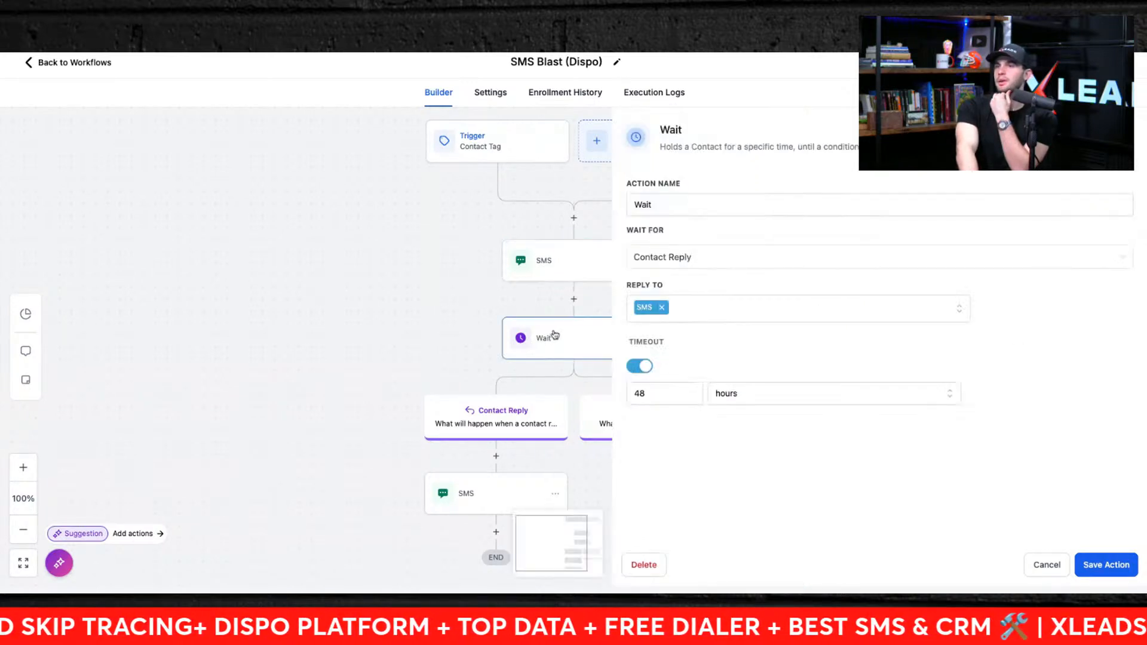
left_click(670, 259)
left_click(693, 426)
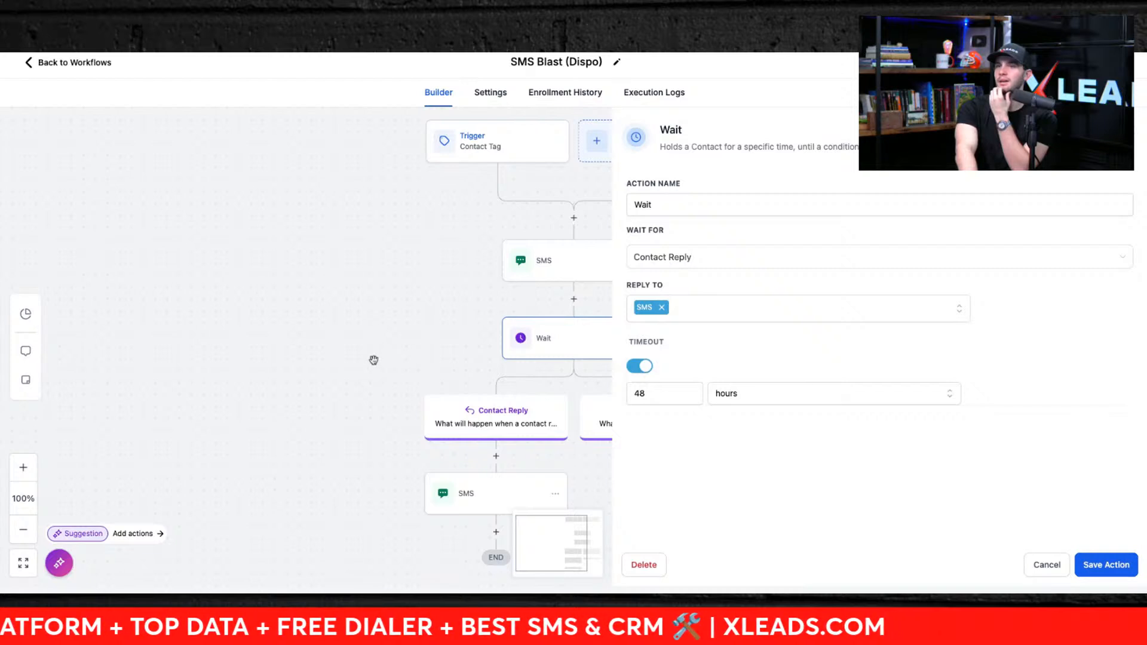
left_click(505, 424)
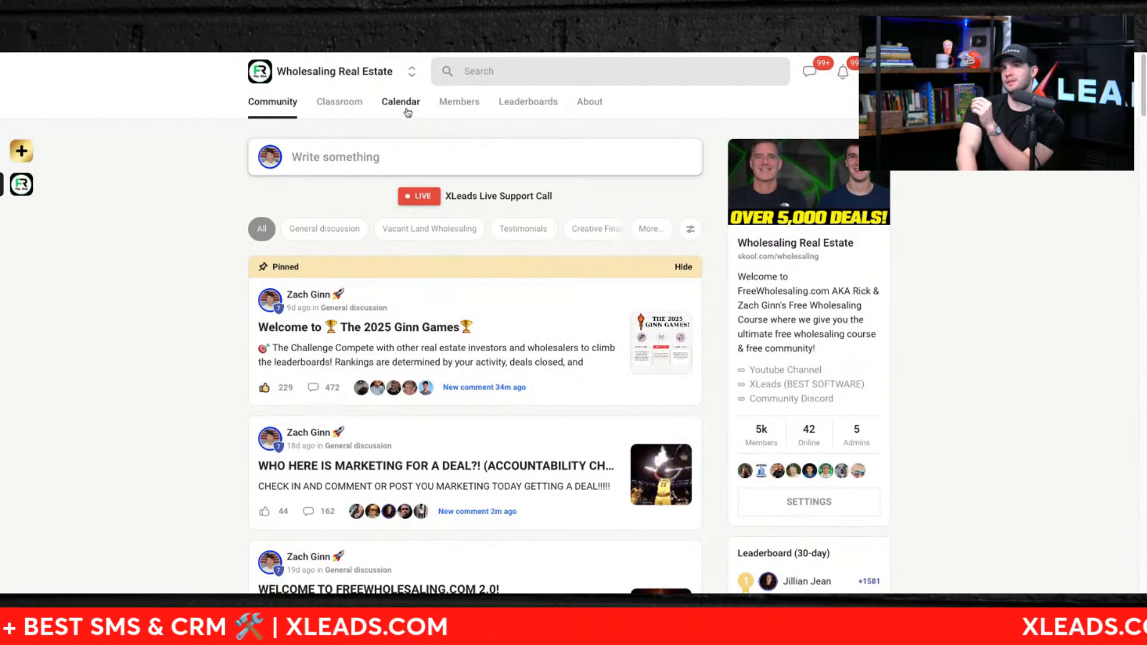
Open the XLeads course in the Wholesaling Real Estate community's classroom.
left_click(351, 108)
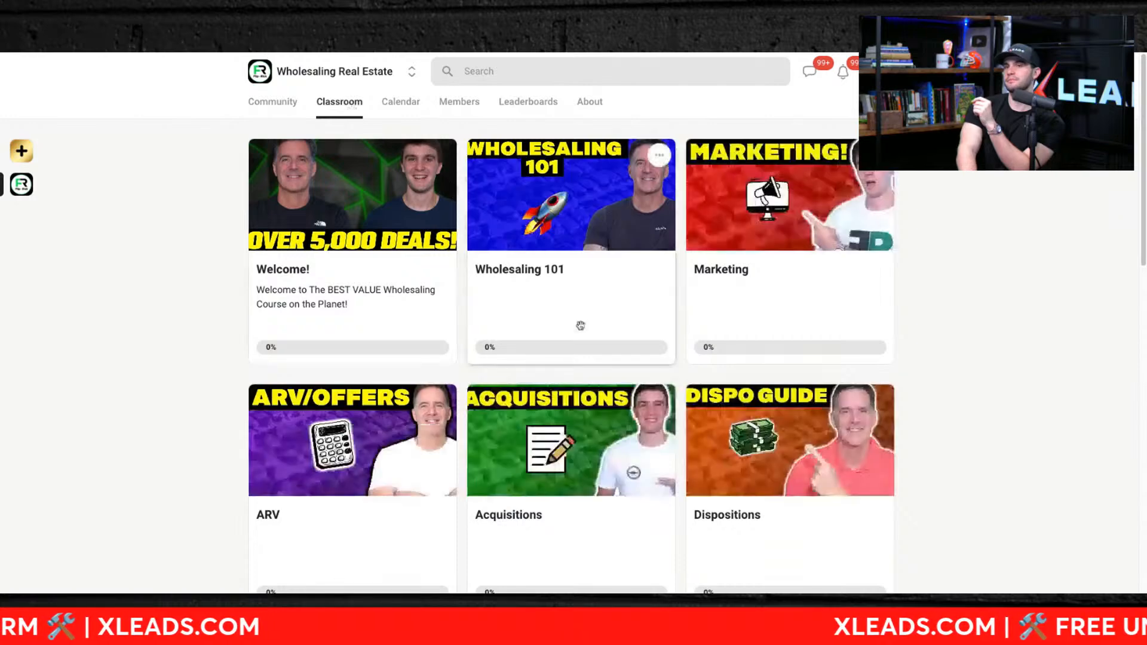
scroll(600, 263, "down", 5)
scroll(600, 264, "down", 5)
scroll(599, 261, "up", 3)
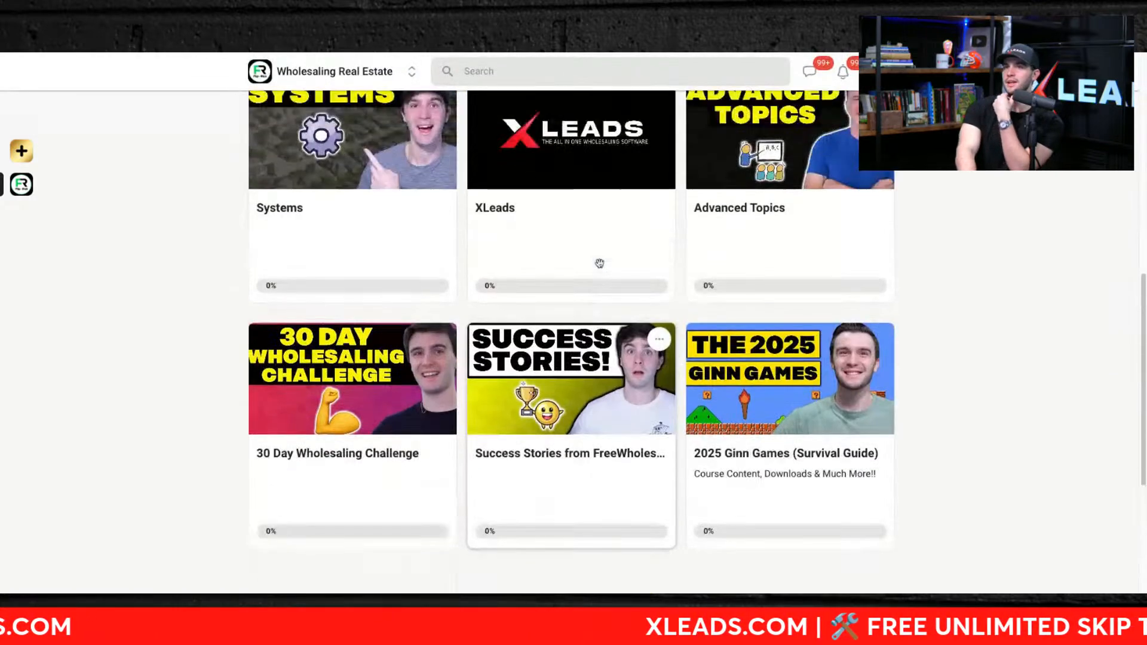
left_click(599, 261)
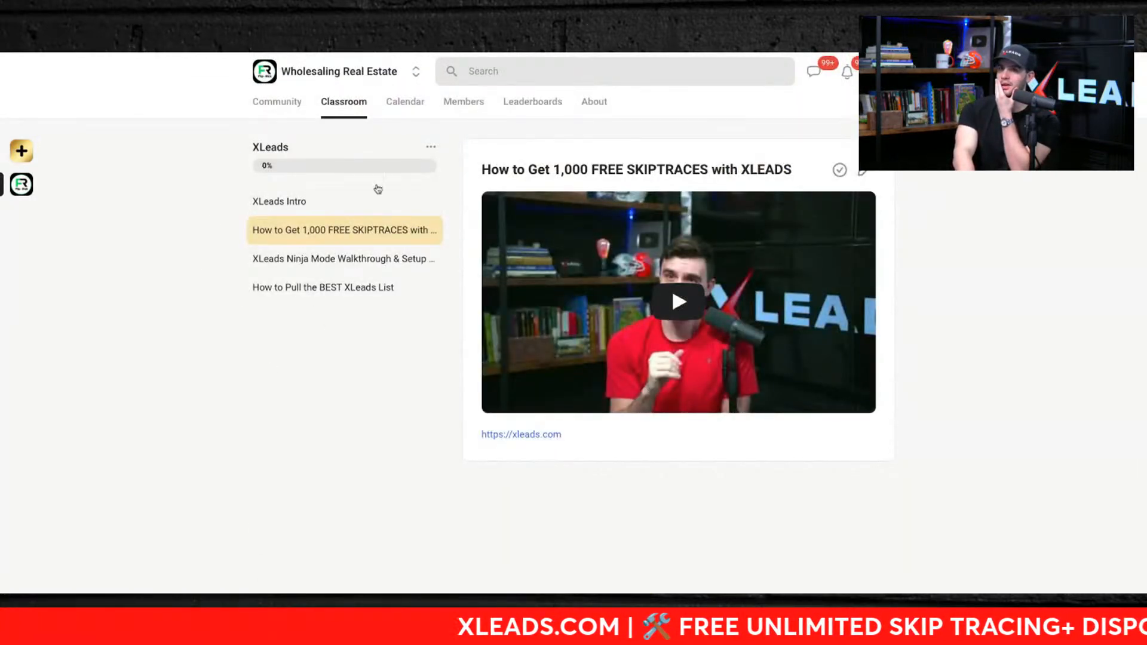